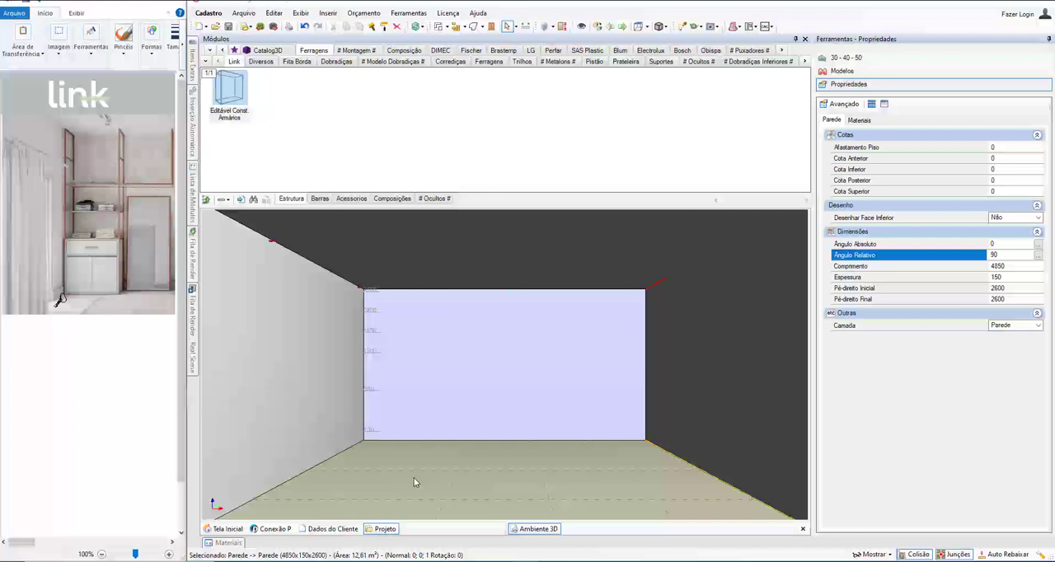
Step: Place an Editável Const. Armários module on the room floor and set its width to 2000 and height to 2500
{"action": "left_click_drag", "start_coordinate": [225, 87], "coordinate": [422, 477]}
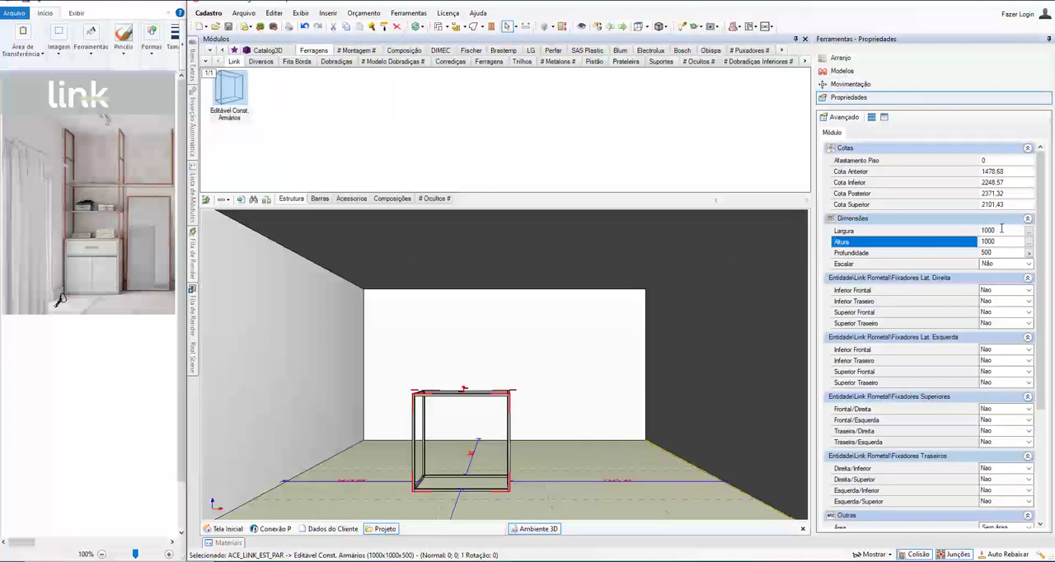
{"action": "left_click", "coordinate": [865, 231]}
{"action": "type", "text": "2"}
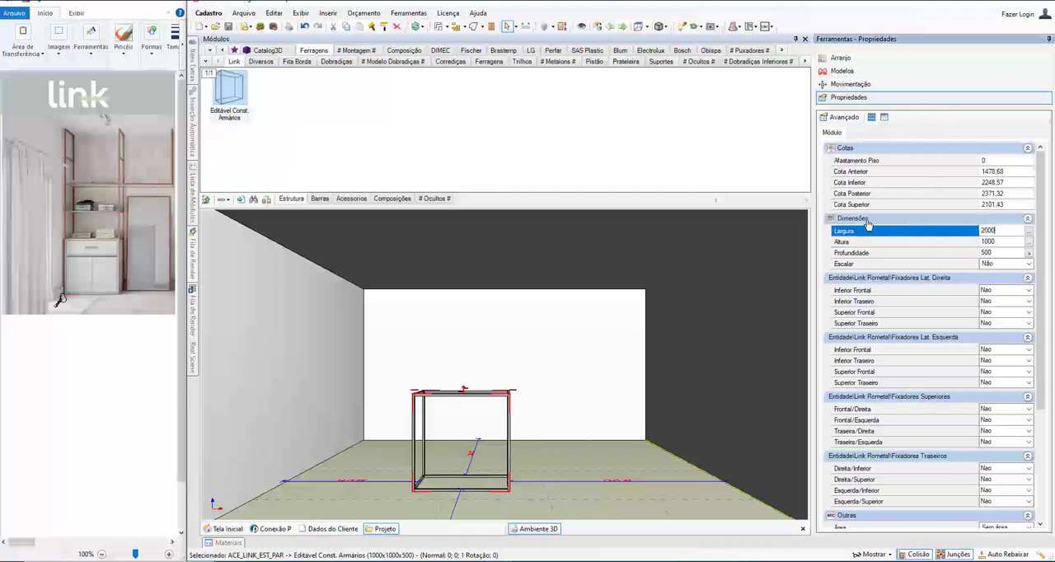
{"action": "key", "text": "Tab"}
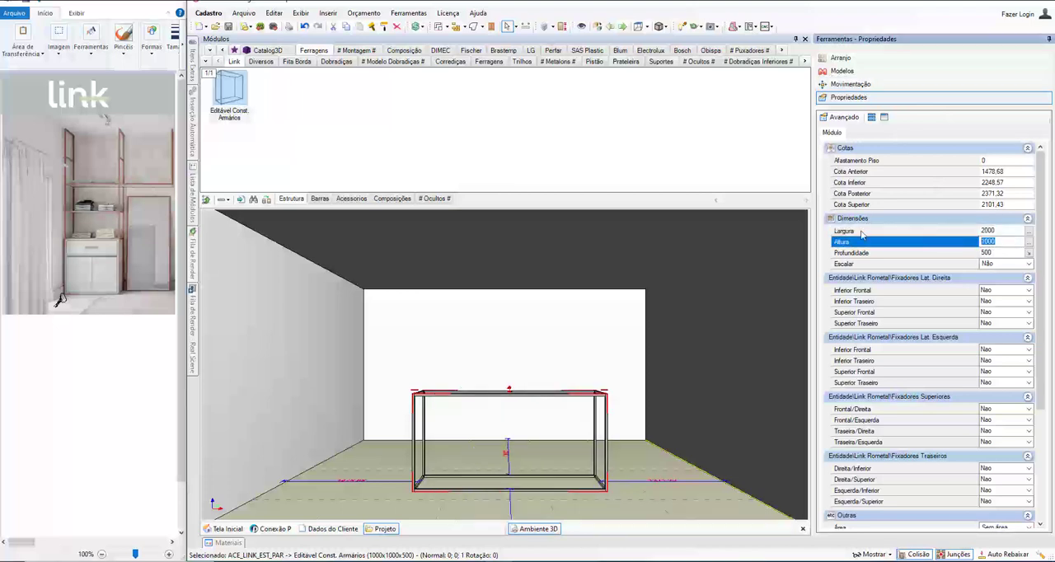
{"action": "type", "text": "250"}
{"action": "key", "text": "Return"}
Step: Open the placed module for cabinet editing and clear its default frame pieces in the divisions view
{"action": "middle_click_drag", "start_coordinate": [406, 295], "coordinate": [371, 301]}
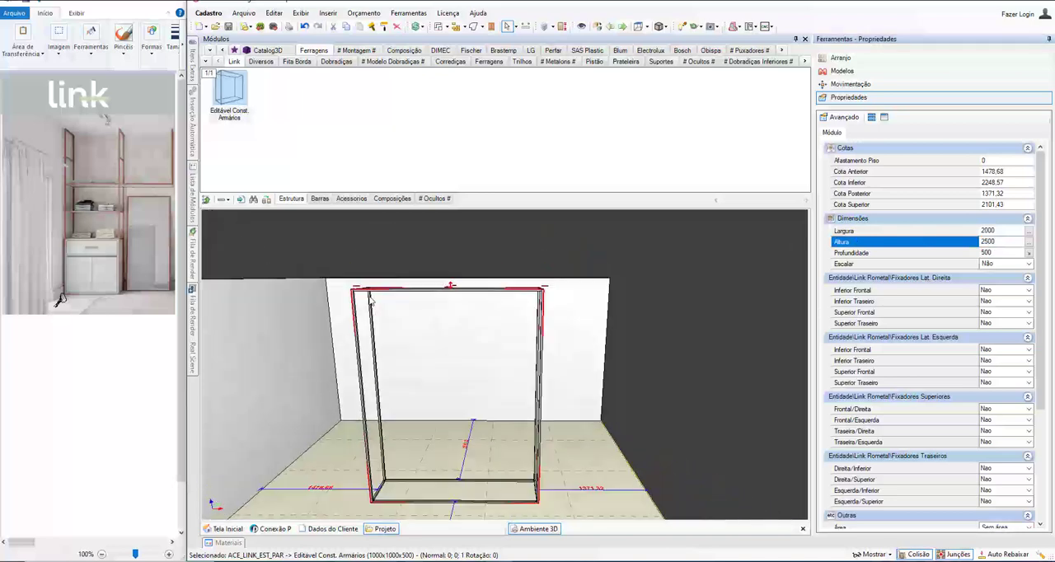
{"action": "right_click", "coordinate": [376, 294]}
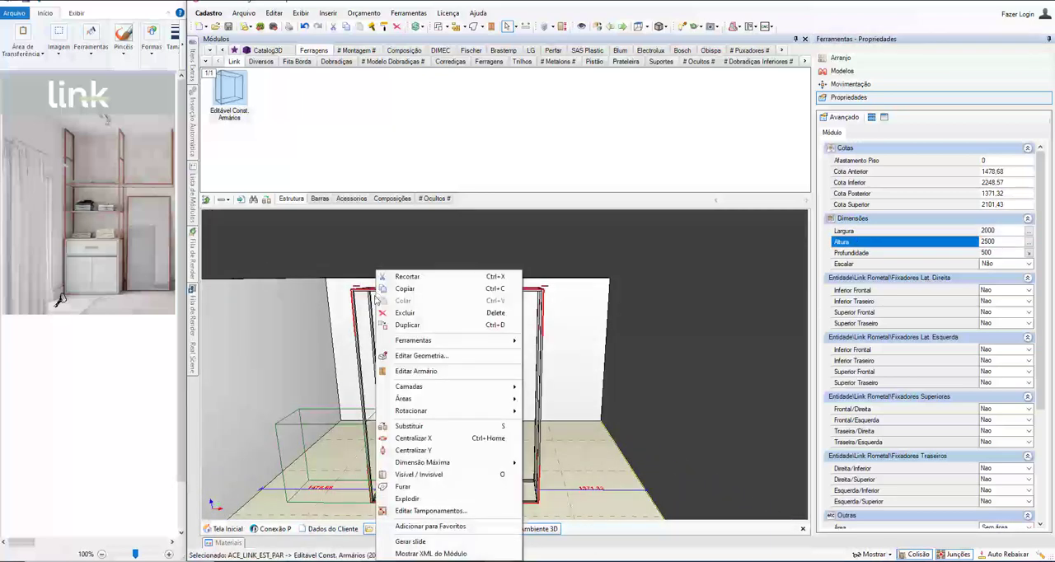
{"action": "left_click", "coordinate": [414, 371]}
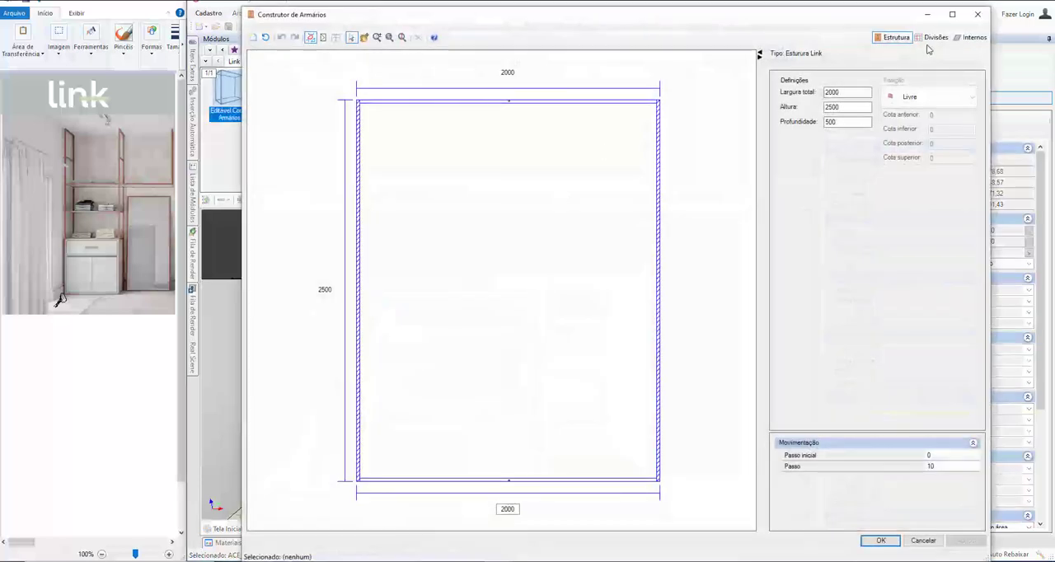
{"action": "left_click", "coordinate": [933, 38]}
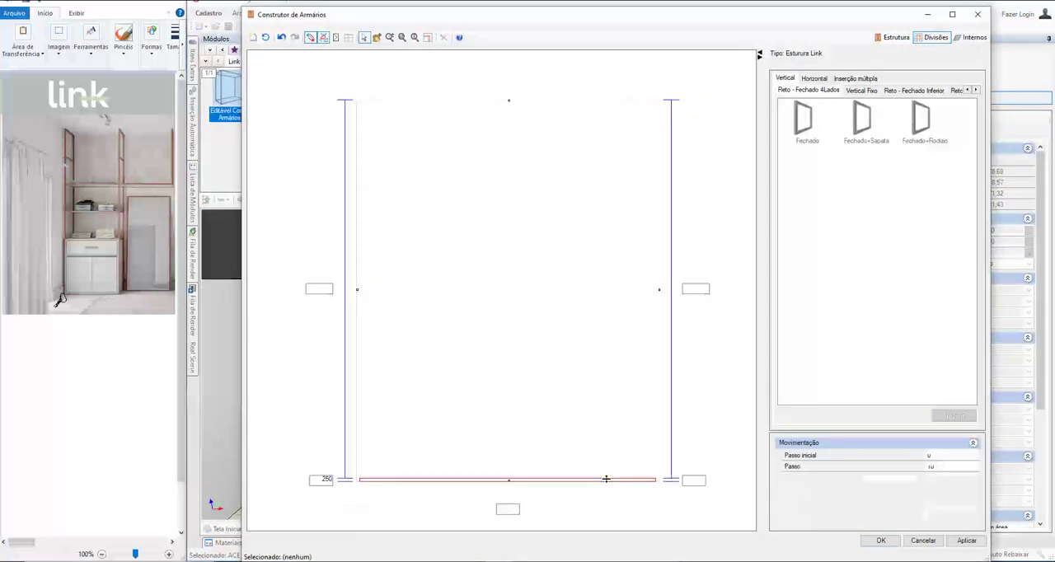
{"action": "left_click", "coordinate": [495, 425]}
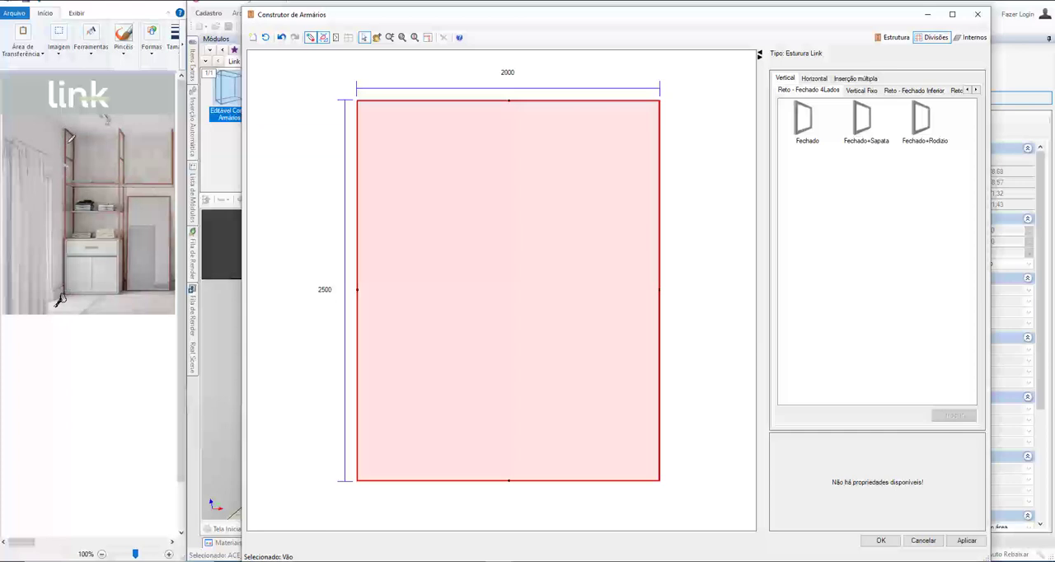
Step: Insert two vertical Fechado divisions of the Reto - Fechado 4Lados type, about 180 and 1070 from the cabinet's left edge
{"action": "left_click", "coordinate": [976, 90]}
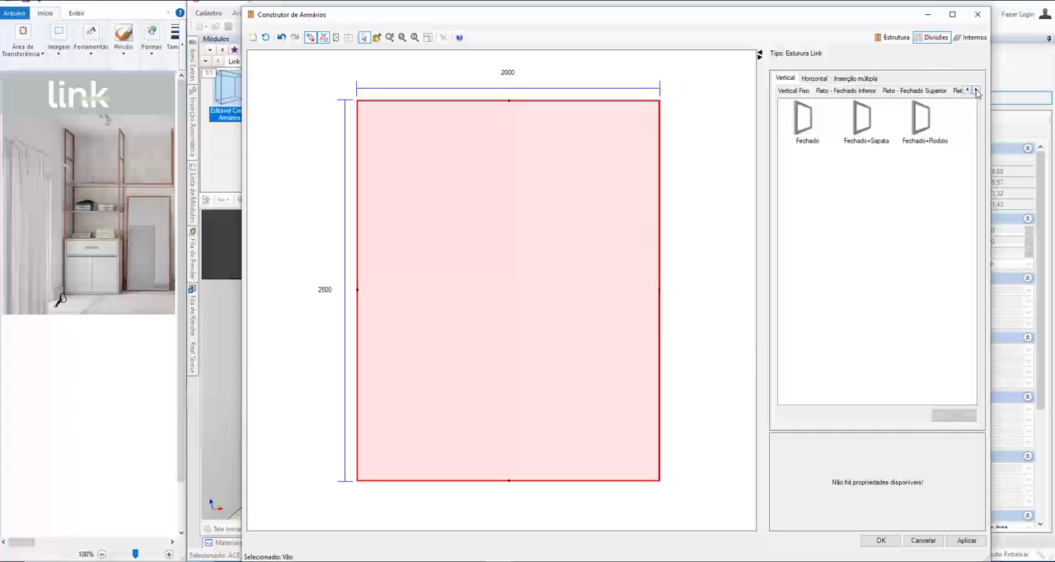
{"action": "left_click", "coordinate": [976, 90]}
{"action": "left_click", "coordinate": [977, 90]}
{"action": "left_click", "coordinate": [976, 90]}
{"action": "left_click", "coordinate": [890, 91]}
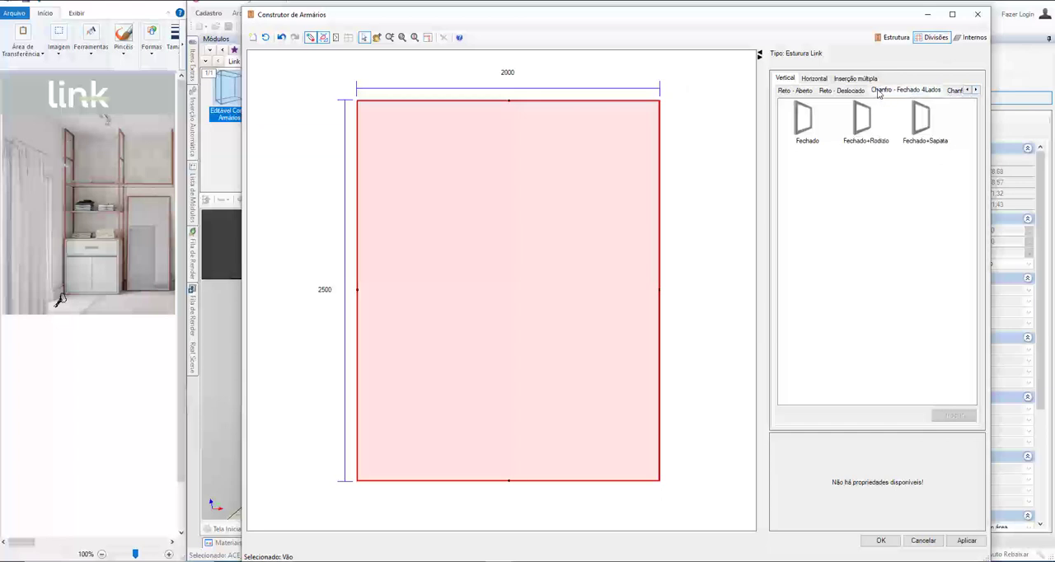
{"action": "left_click", "coordinate": [968, 91]}
{"action": "left_click", "coordinate": [968, 91]}
{"action": "left_click", "coordinate": [968, 91]}
{"action": "left_click", "coordinate": [968, 91]}
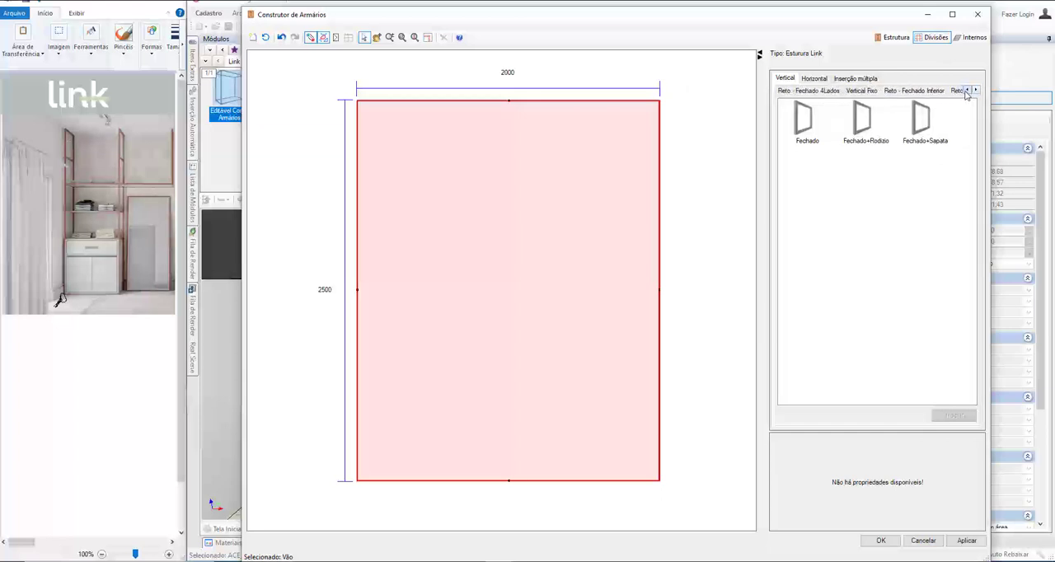
{"action": "left_click", "coordinate": [792, 91]}
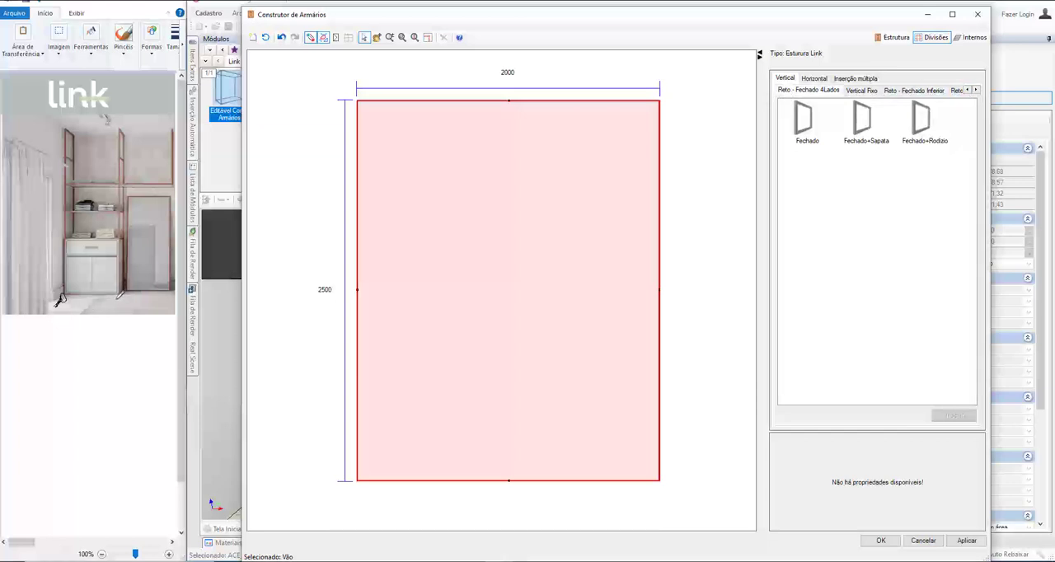
{"action": "left_click", "coordinate": [872, 128]}
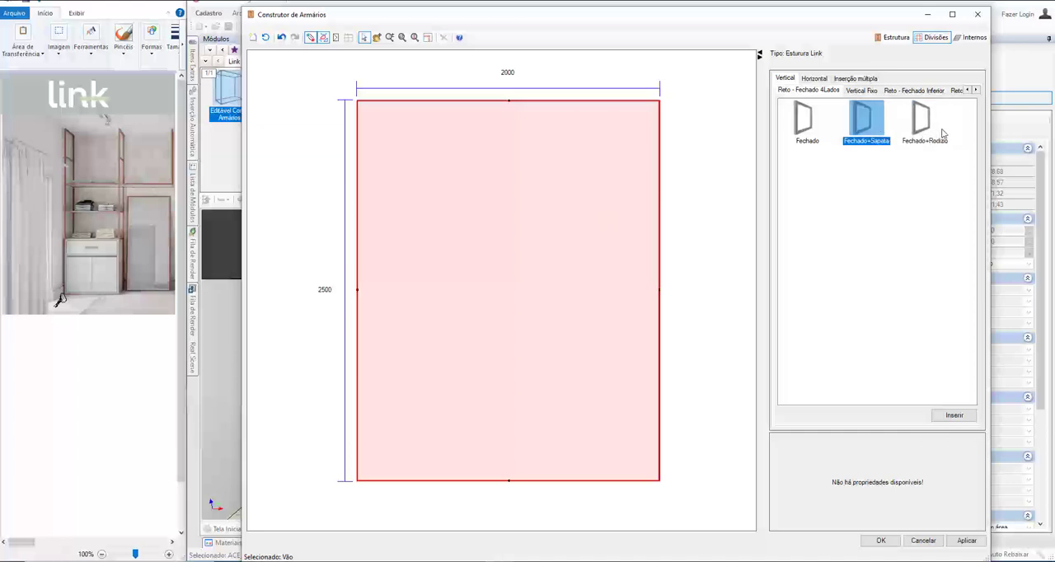
{"action": "left_click", "coordinate": [940, 130]}
{"action": "left_click", "coordinate": [807, 123]}
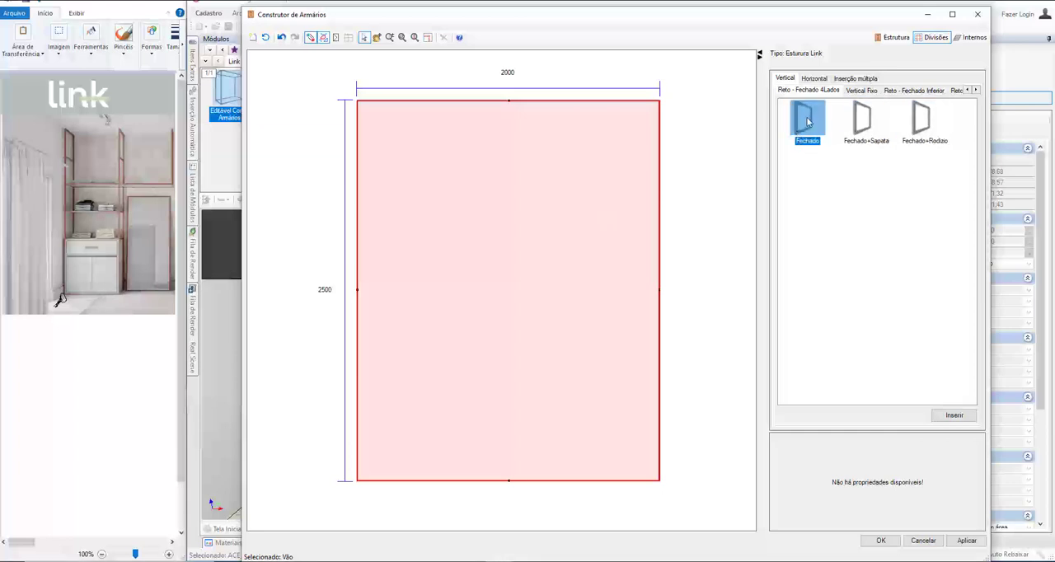
{"action": "left_click_drag", "start_coordinate": [807, 122], "coordinate": [385, 248]}
{"action": "left_click_drag", "start_coordinate": [807, 122], "coordinate": [519, 211]}
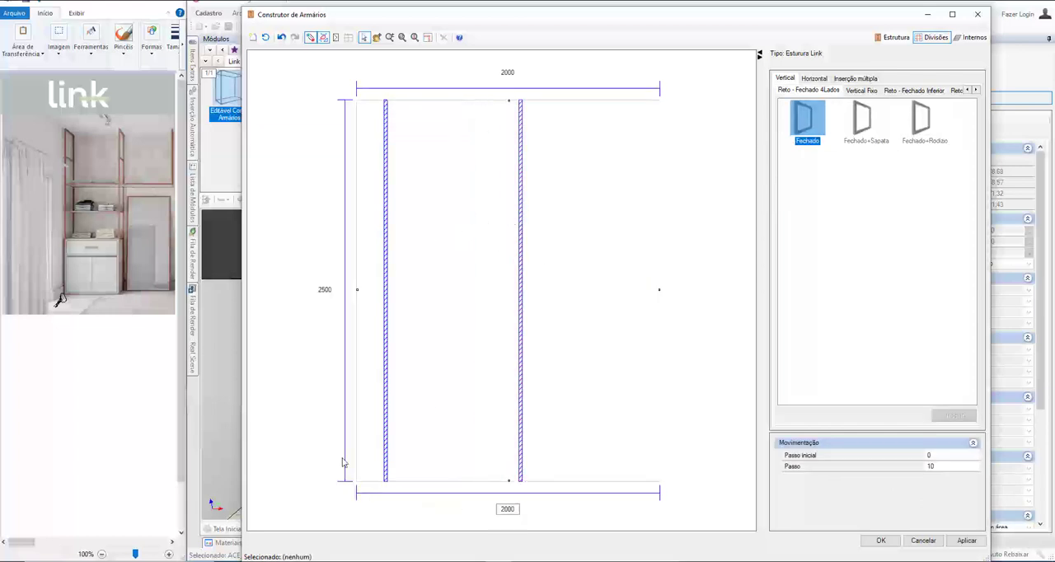
Step: Set the first vertical division's distance from the cabinet's left edge to 0
{"action": "left_click", "coordinate": [385, 442]}
{"action": "type", "text": "0"}
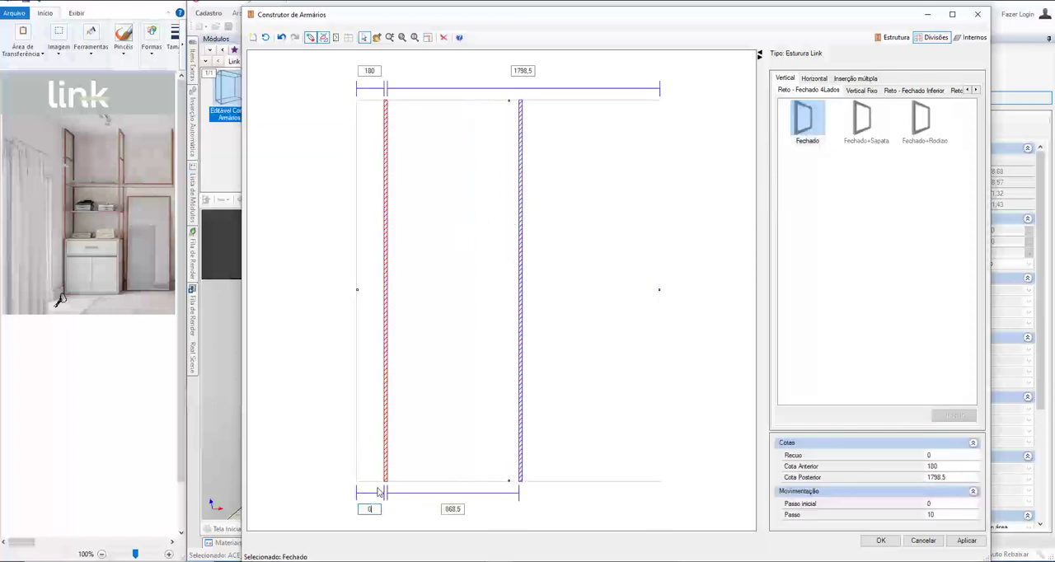
{"action": "key", "text": "Return"}
Step: Set the clear width between the two vertical divisions to 1000 and accept the cabinet edits
{"action": "left_click", "coordinate": [520, 462]}
{"action": "double_click", "coordinate": [445, 509]}
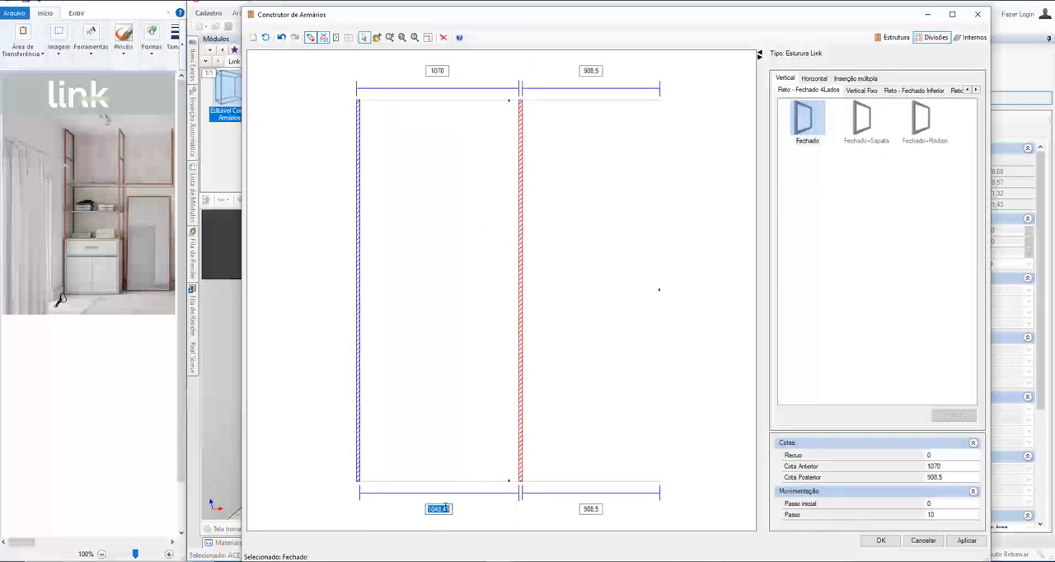
{"action": "type", "text": "100"}
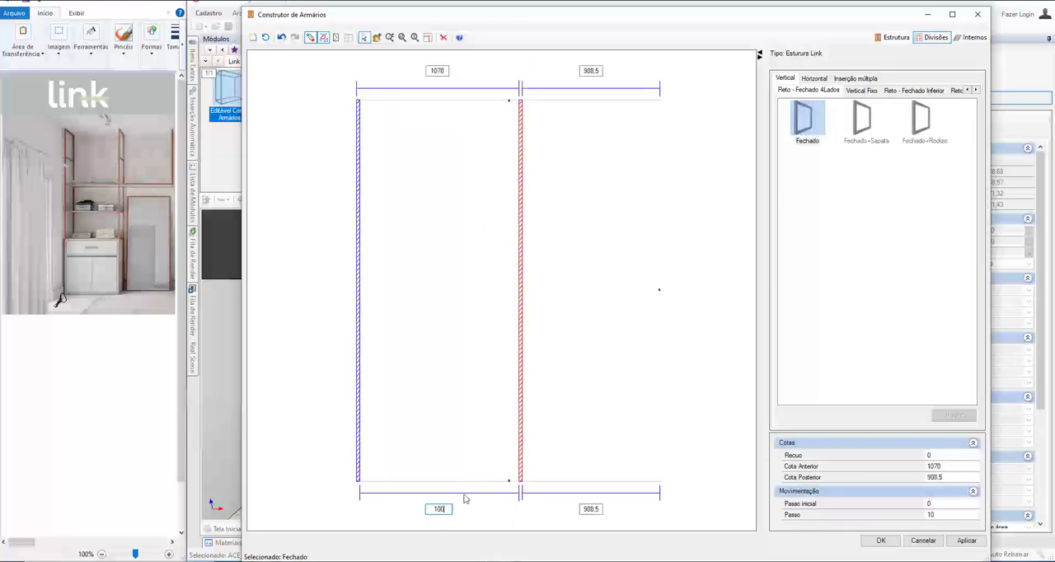
{"action": "type", "text": "0"}
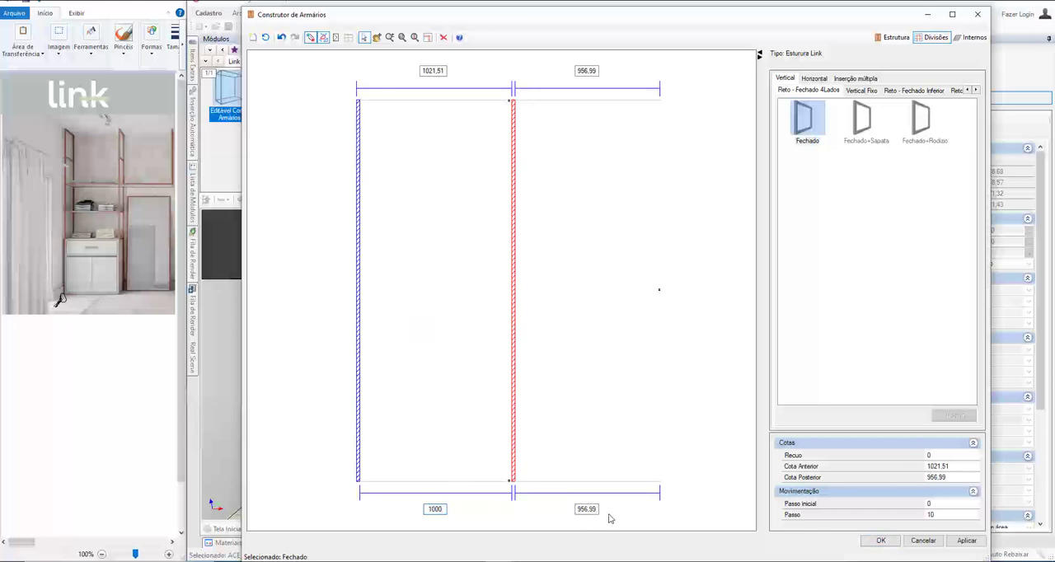
{"action": "left_click", "coordinate": [881, 541]}
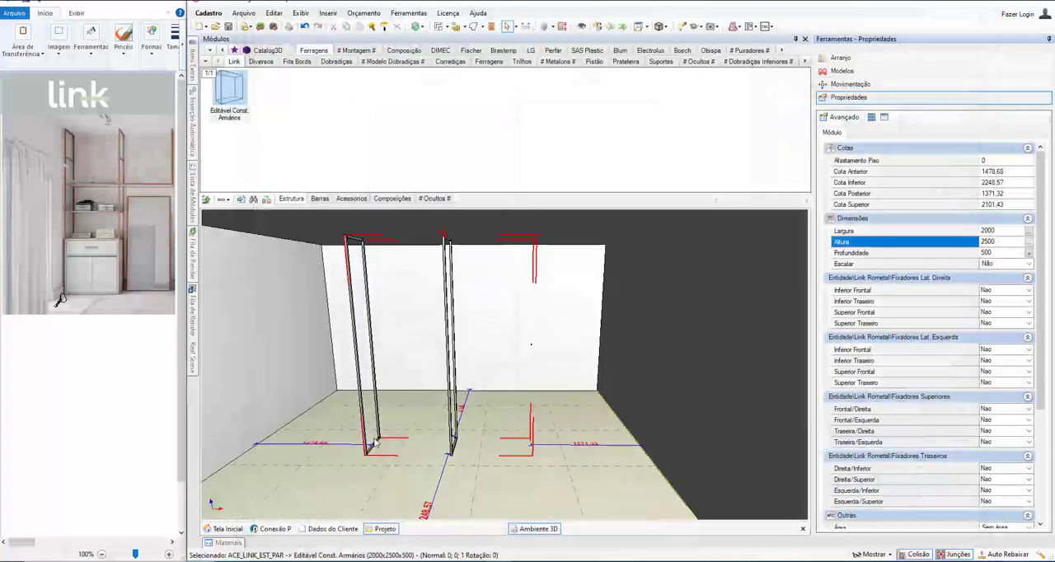
Step: Reopen the cabinet for editing and select the opening between the two vertical divisions
{"action": "scroll", "coordinate": [391, 462], "scroll_direction": "up", "scroll_amount": 5}
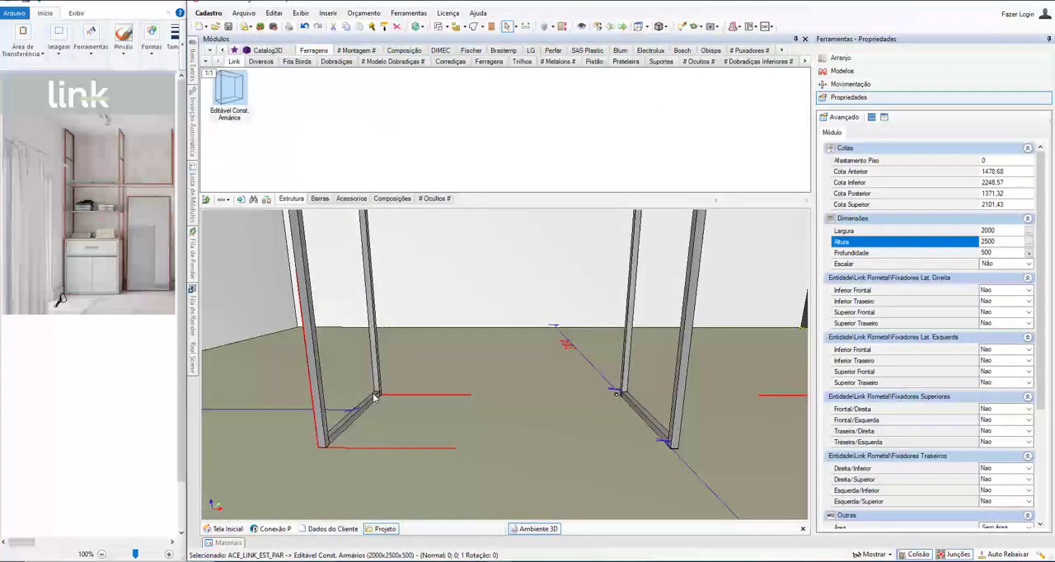
{"action": "right_click", "coordinate": [663, 434]}
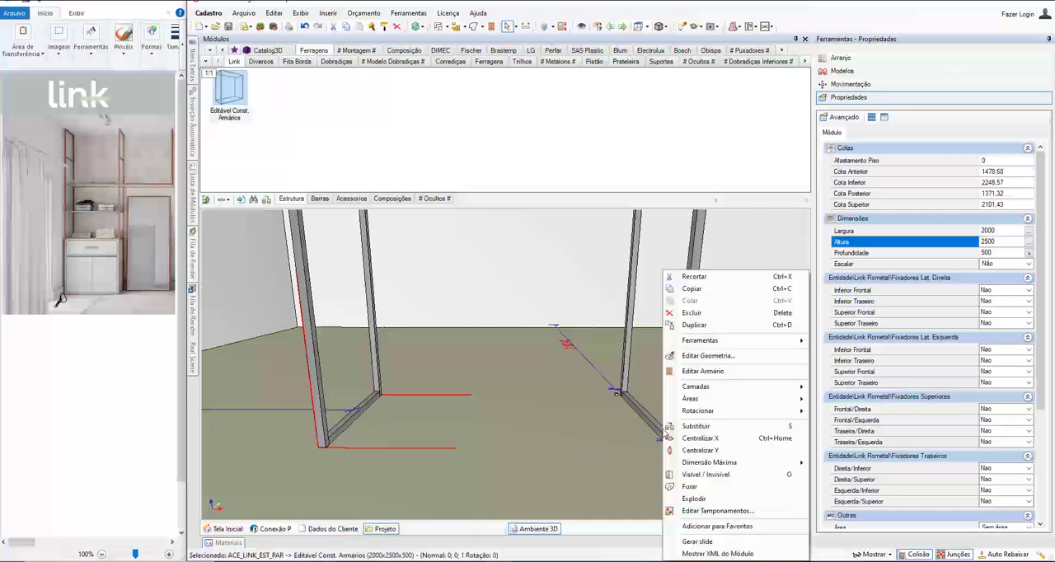
{"action": "left_click", "coordinate": [682, 376]}
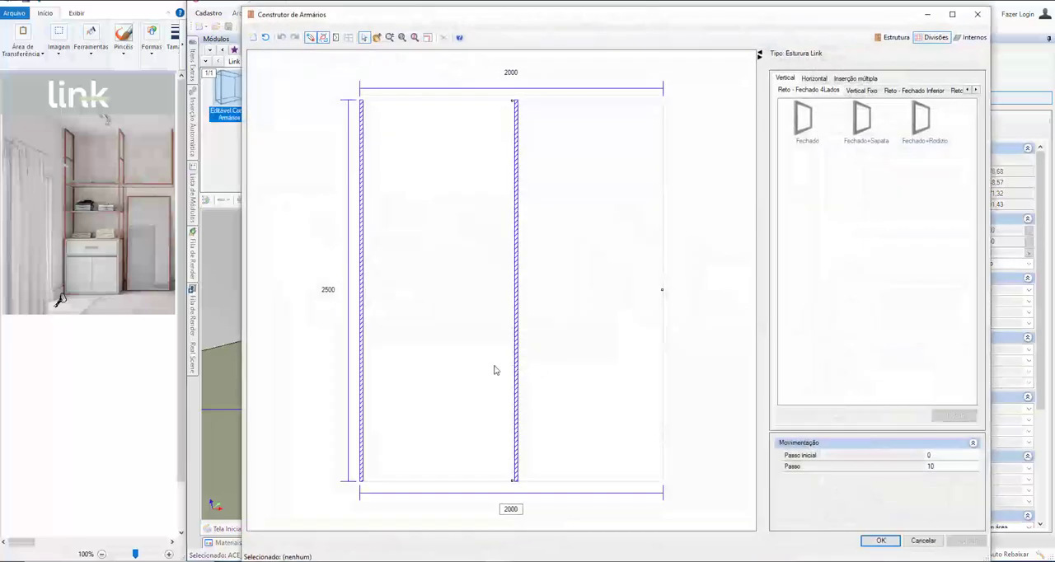
{"action": "left_click", "coordinate": [469, 370]}
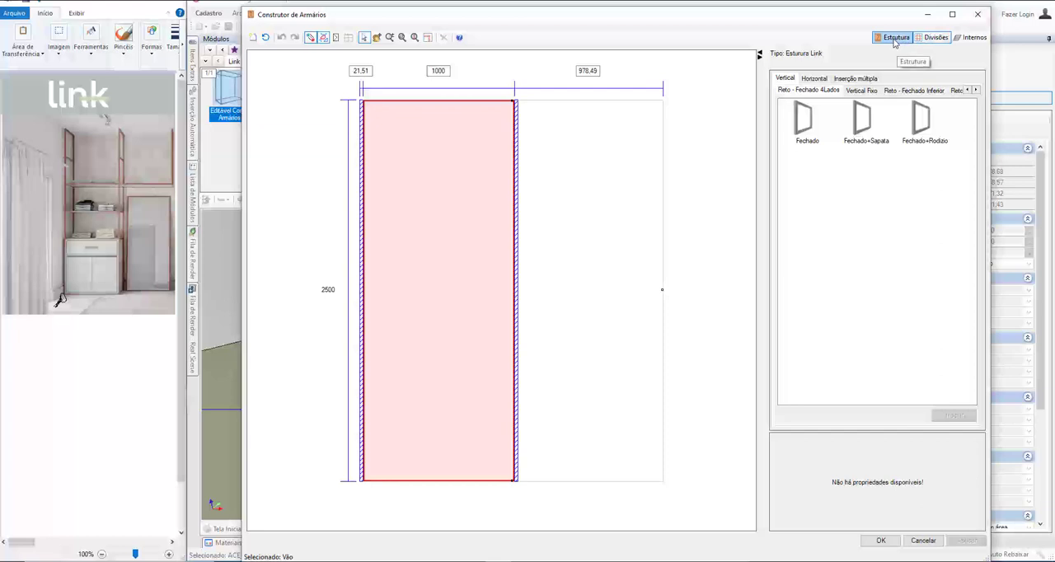
Step: Insert a horizontal Conectores division of the Reto - Aberto type between the verticals and set its lower distance to 0.01
{"action": "left_click", "coordinate": [934, 37]}
{"action": "left_click", "coordinate": [811, 79]}
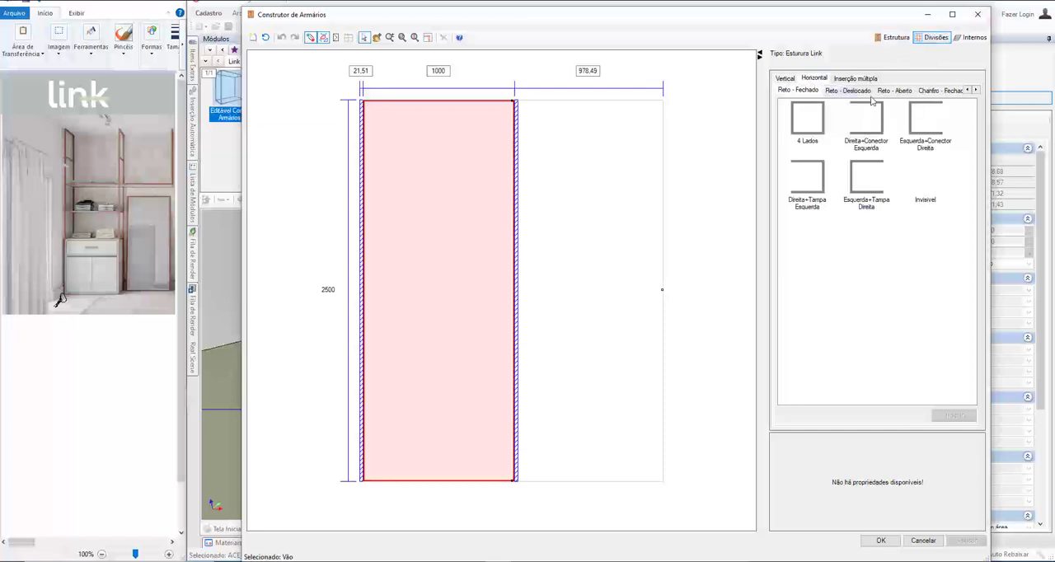
{"action": "left_click", "coordinate": [862, 91]}
{"action": "left_click", "coordinate": [902, 93]}
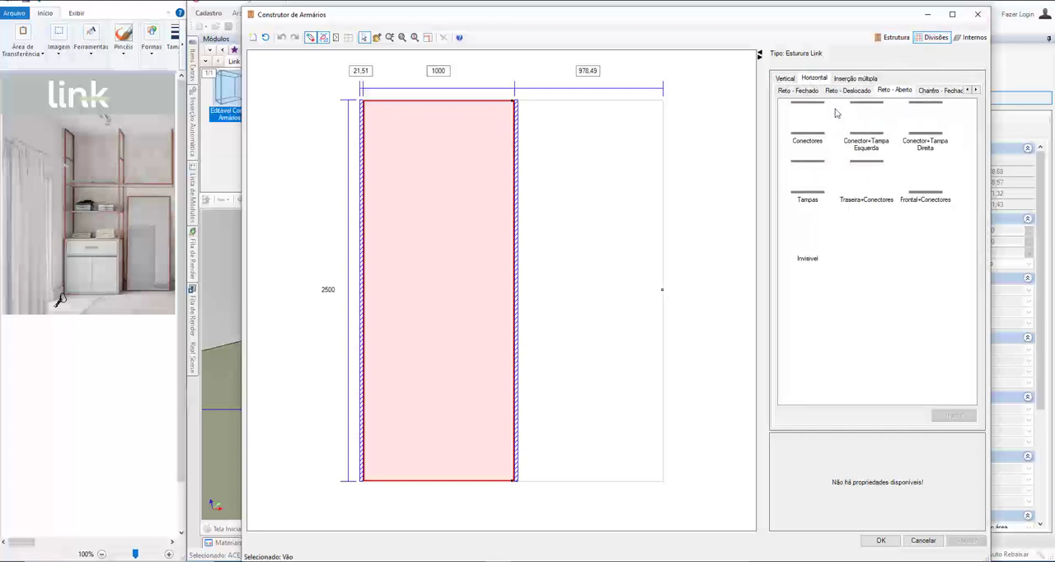
{"action": "left_click", "coordinate": [810, 132]}
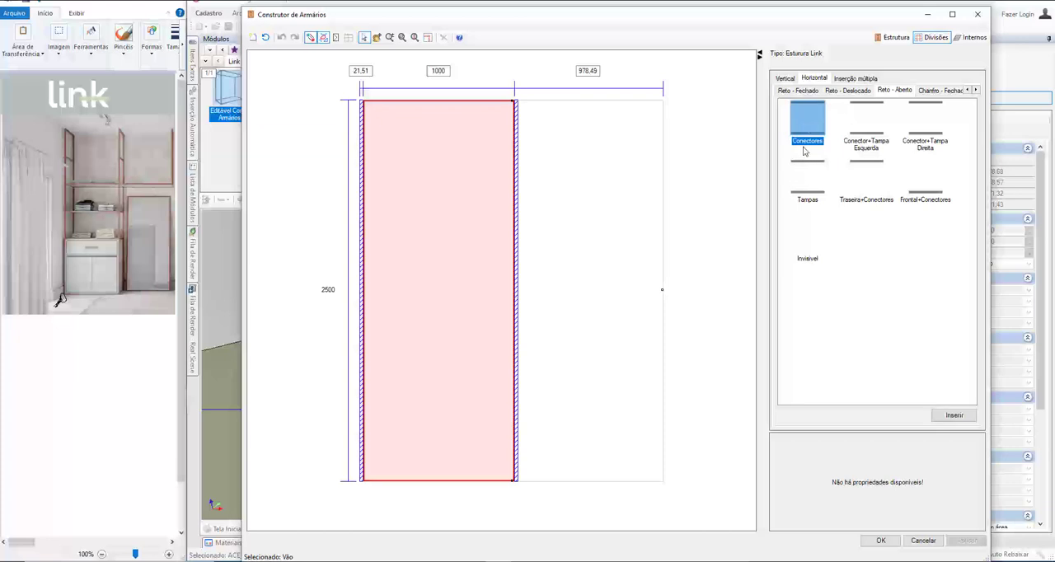
{"action": "left_click", "coordinate": [873, 123]}
{"action": "left_click", "coordinate": [797, 111]}
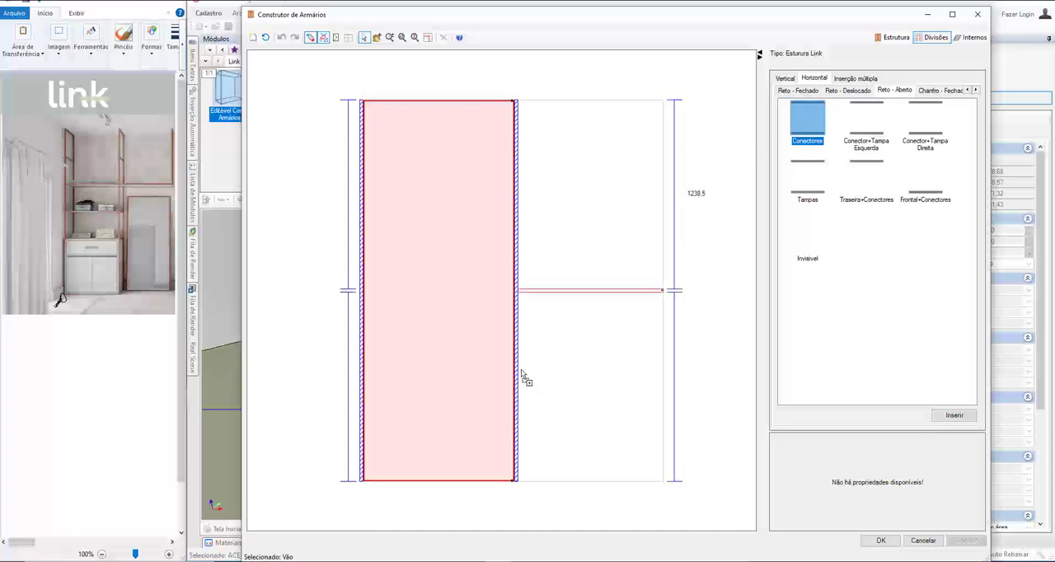
{"action": "left_click", "coordinate": [459, 462]}
{"action": "double_click", "coordinate": [318, 471]}
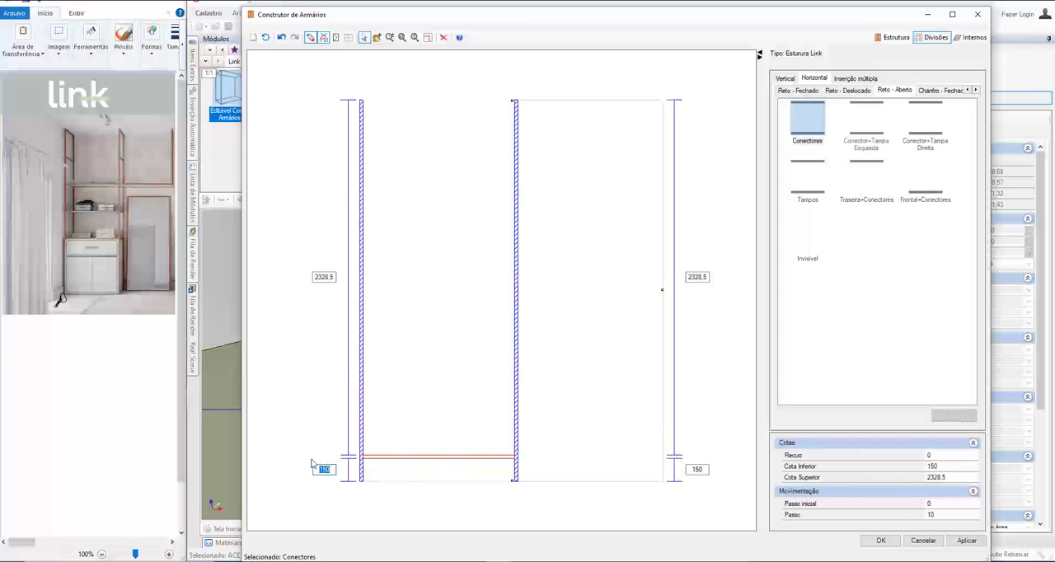
{"action": "type", "text": "0.01"}
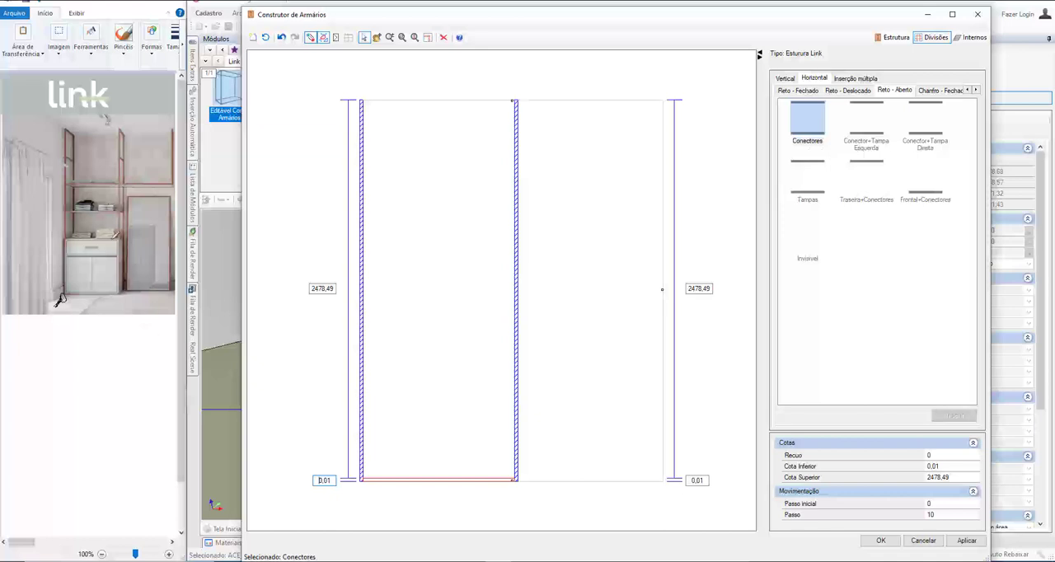
Step: Insert three horizontal 4 Lados divisions of the Reto - Deslocado type between the verticals, with lower distances of about 870, 1350 and 1800
{"action": "left_click", "coordinate": [128, 211]}
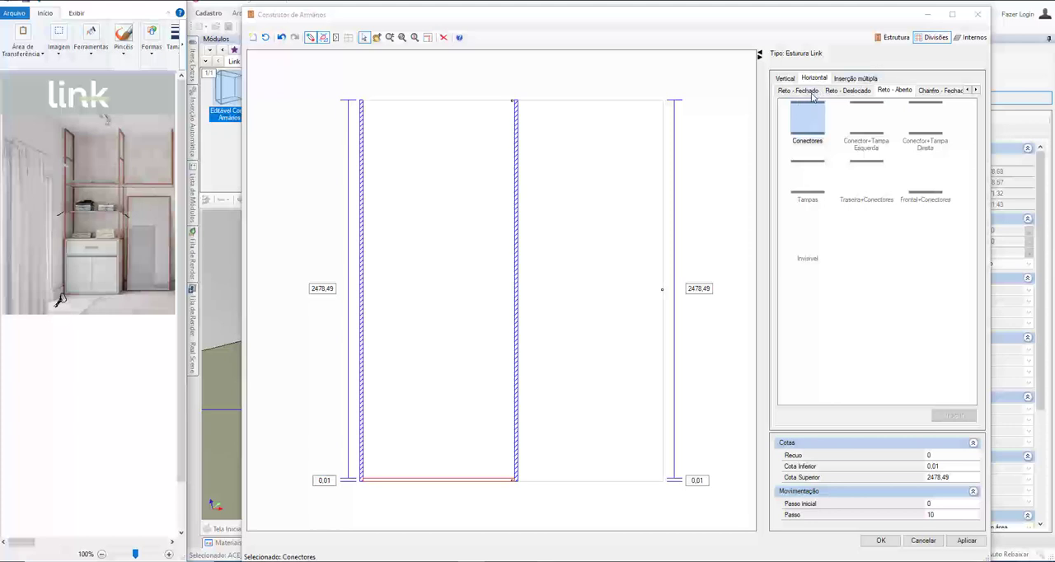
{"action": "left_click", "coordinate": [866, 92]}
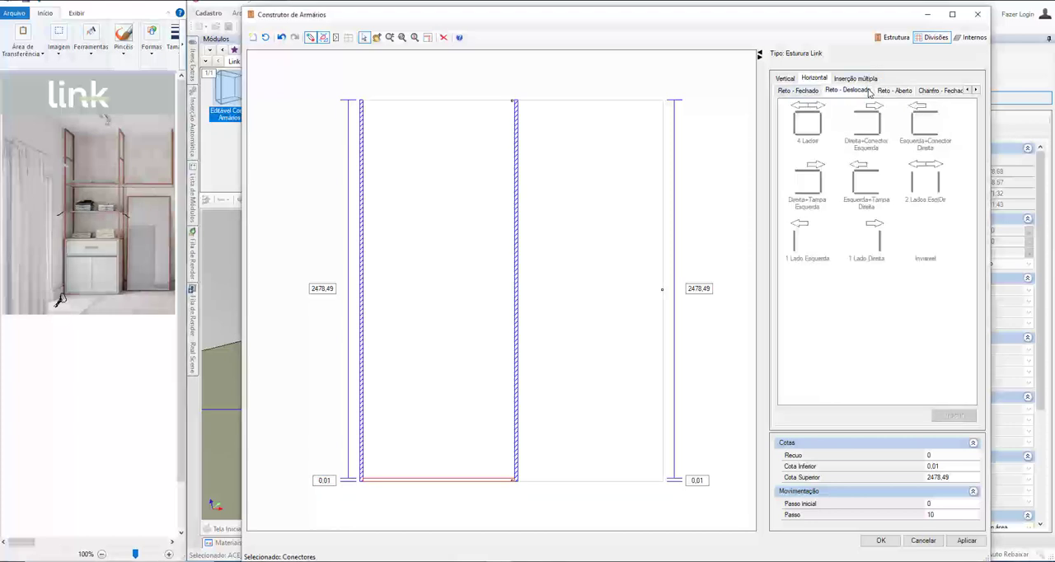
{"action": "left_click", "coordinate": [807, 136]}
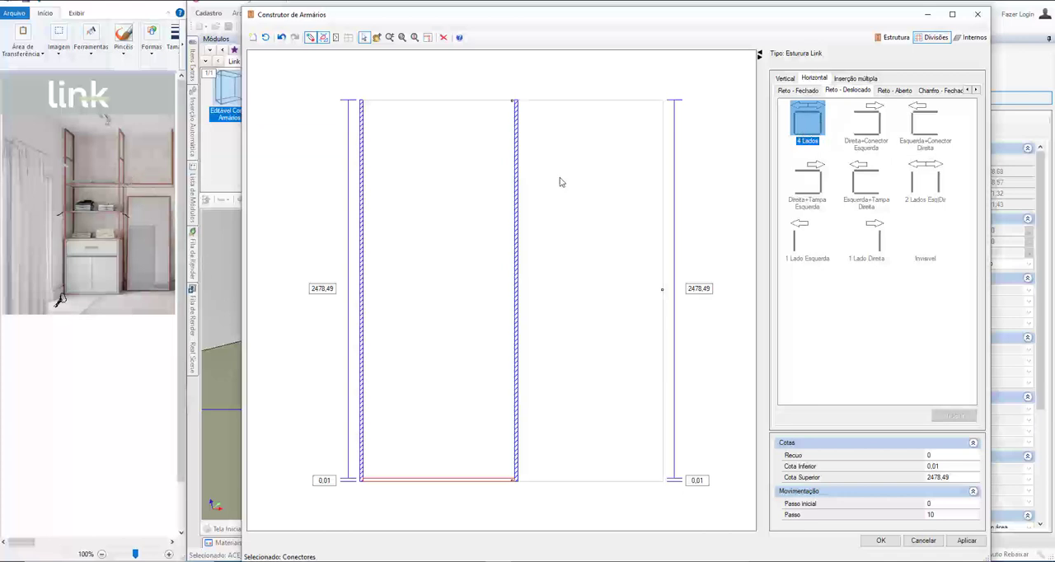
{"action": "left_click", "coordinate": [412, 347]}
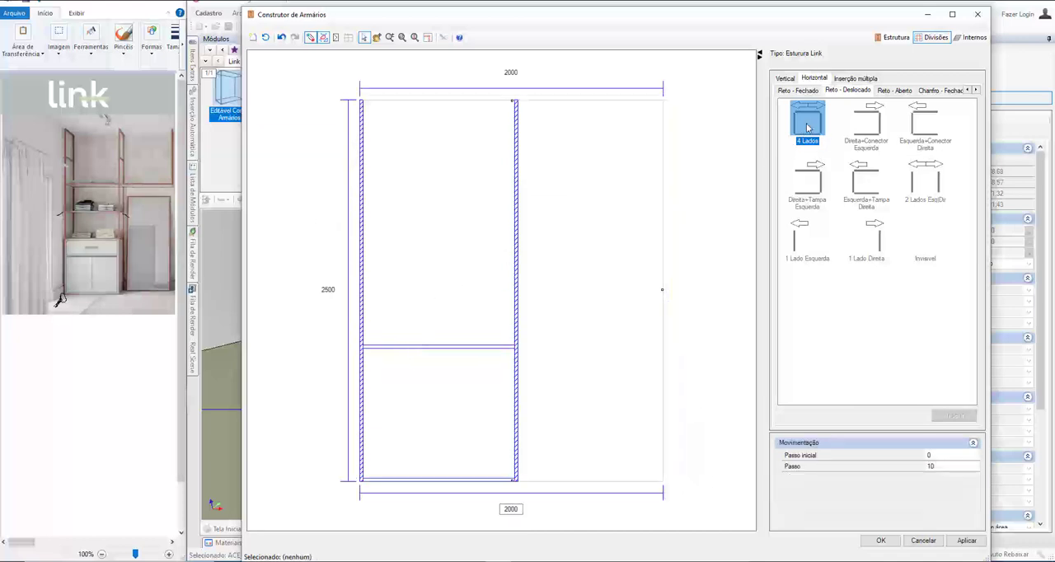
{"action": "left_click", "coordinate": [440, 282]}
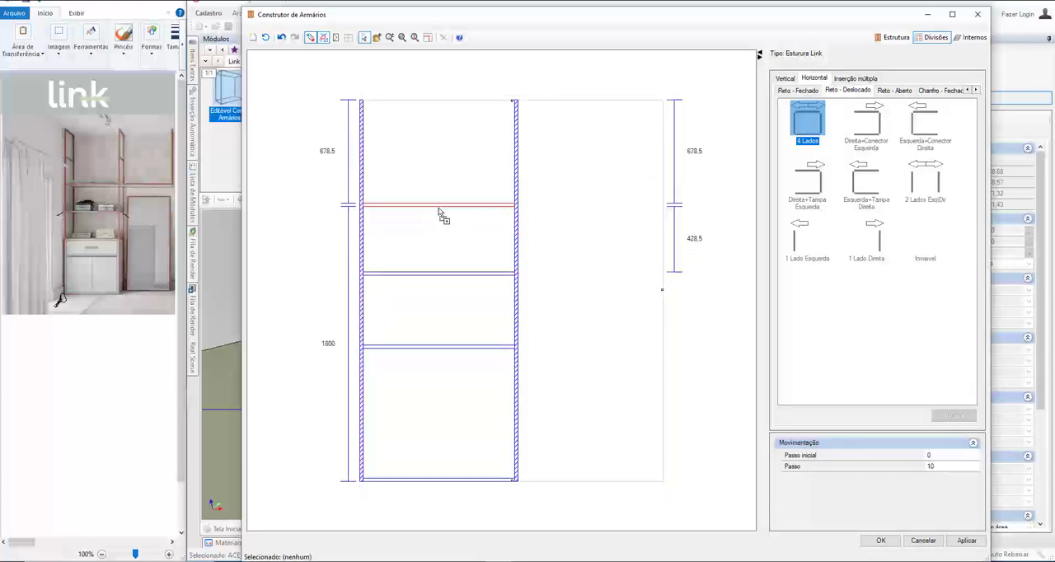
{"action": "left_click", "coordinate": [441, 212]}
Step: Set the lower distance of the lowest 4 Lados division to 900
{"action": "left_click", "coordinate": [403, 348]}
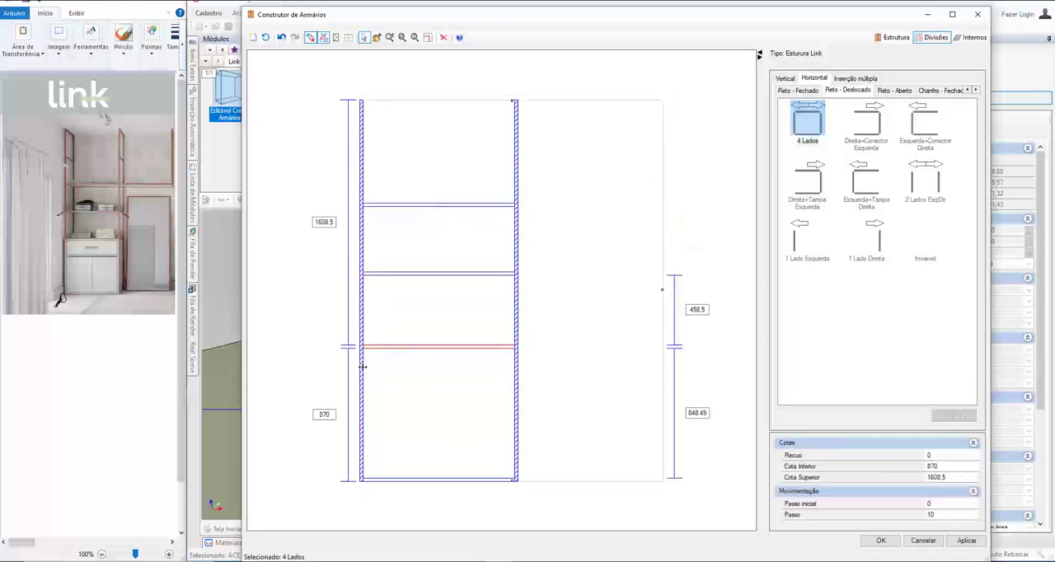
{"action": "left_click", "coordinate": [334, 419]}
{"action": "left_click", "coordinate": [402, 348]}
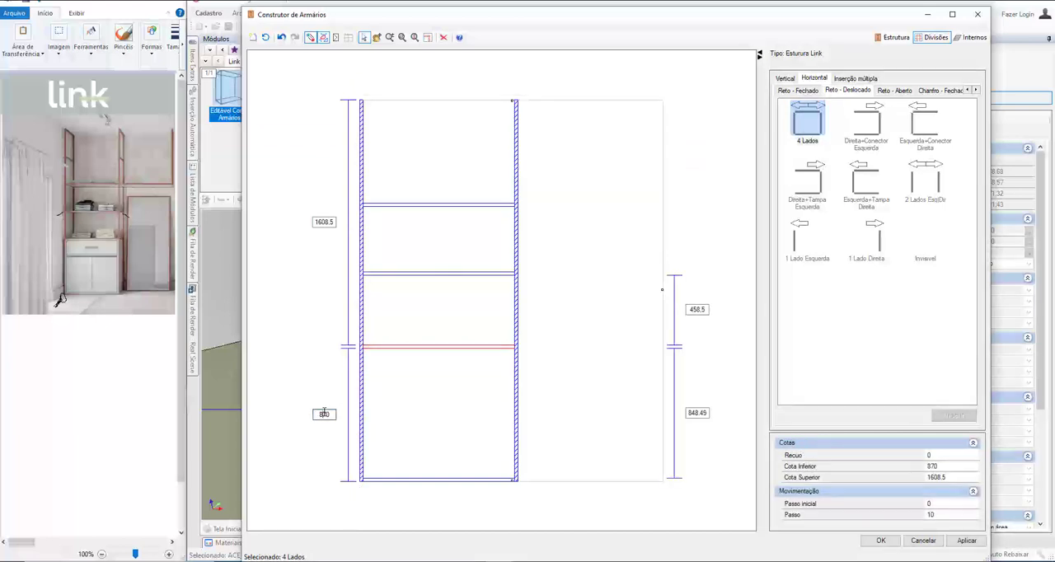
{"action": "double_click", "coordinate": [324, 413]}
{"action": "type", "text": "90"}
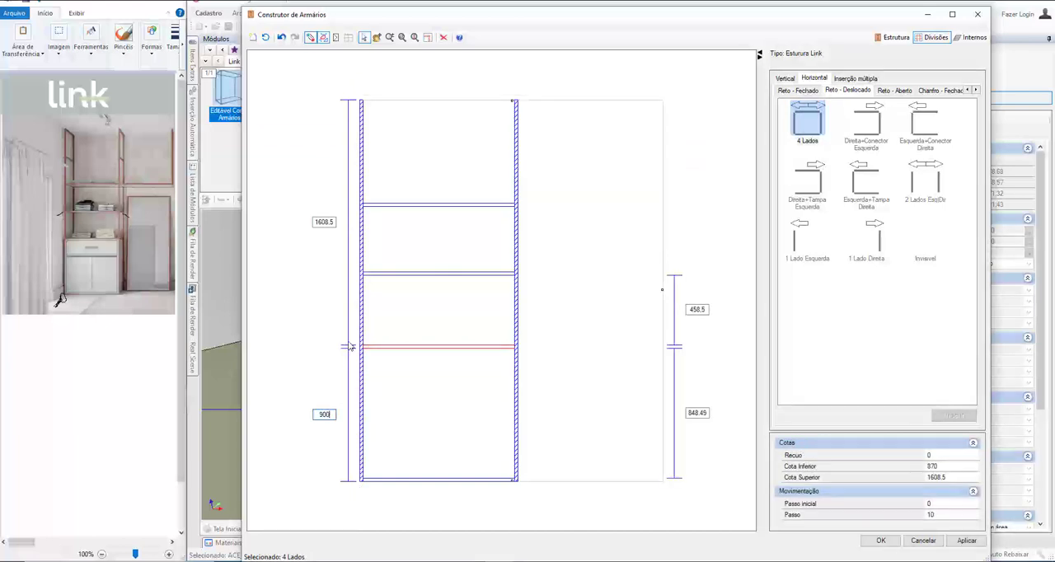
{"action": "type", "text": "0"}
Step: Try a lower distance of 1250 for the middle 4 Lados division and settle on 1300
{"action": "left_click", "coordinate": [395, 273]}
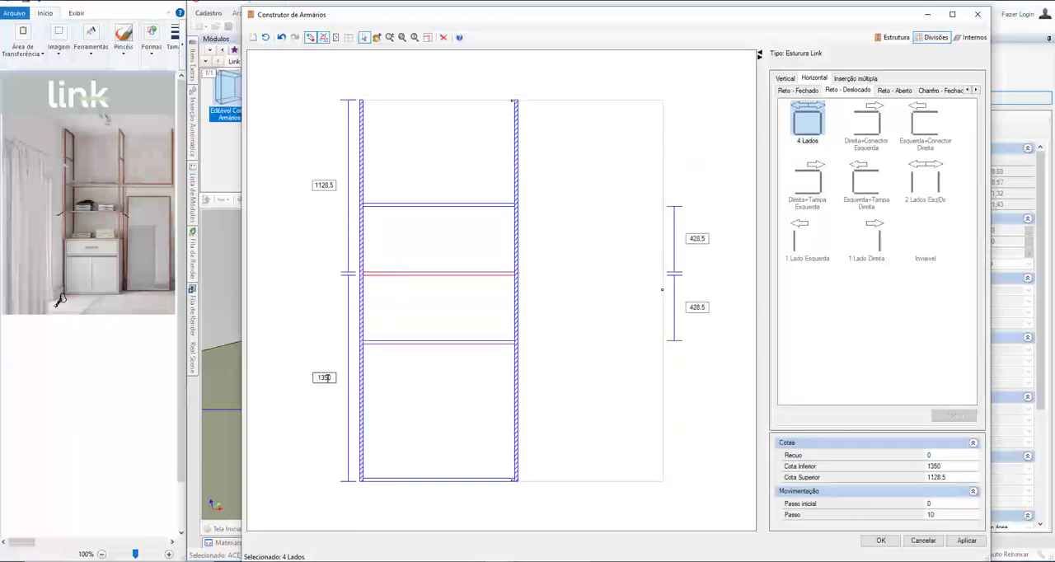
{"action": "double_click", "coordinate": [327, 378]}
{"action": "type", "text": "1"}
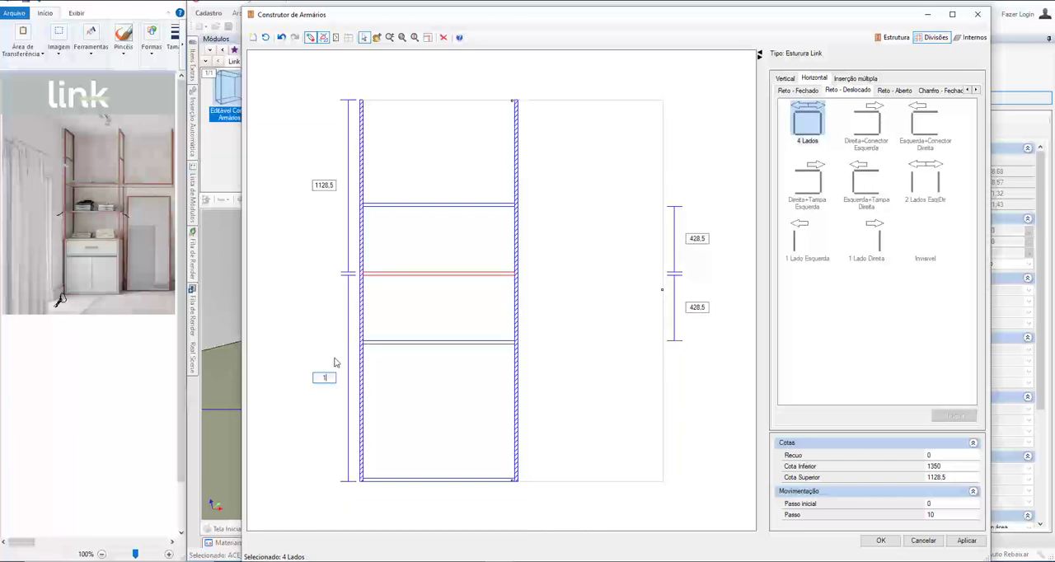
{"action": "key", "text": "Return"}
{"action": "double_click", "coordinate": [329, 385]}
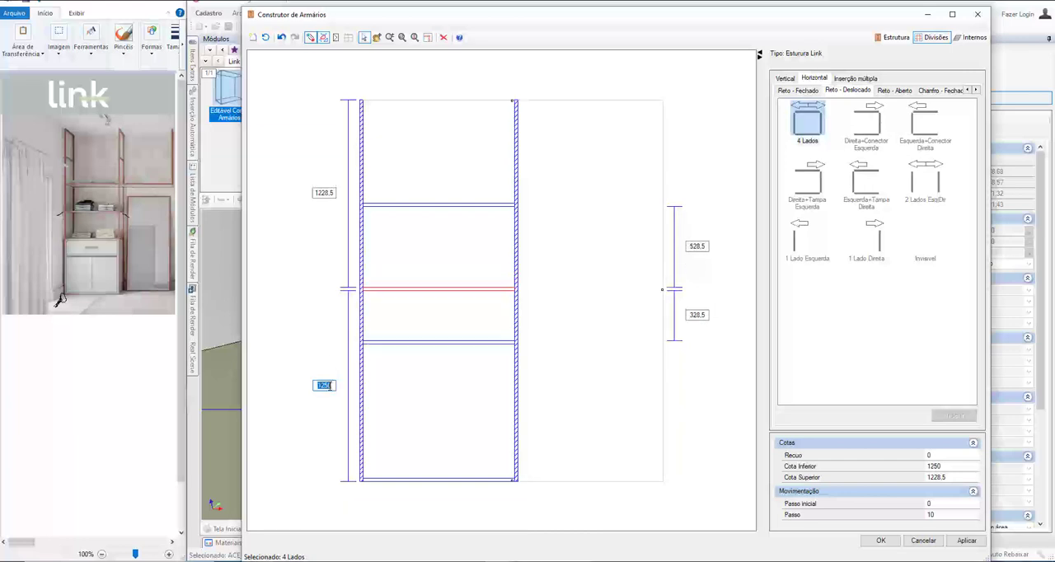
{"action": "type", "text": "1300"}
{"action": "key", "text": "Return"}
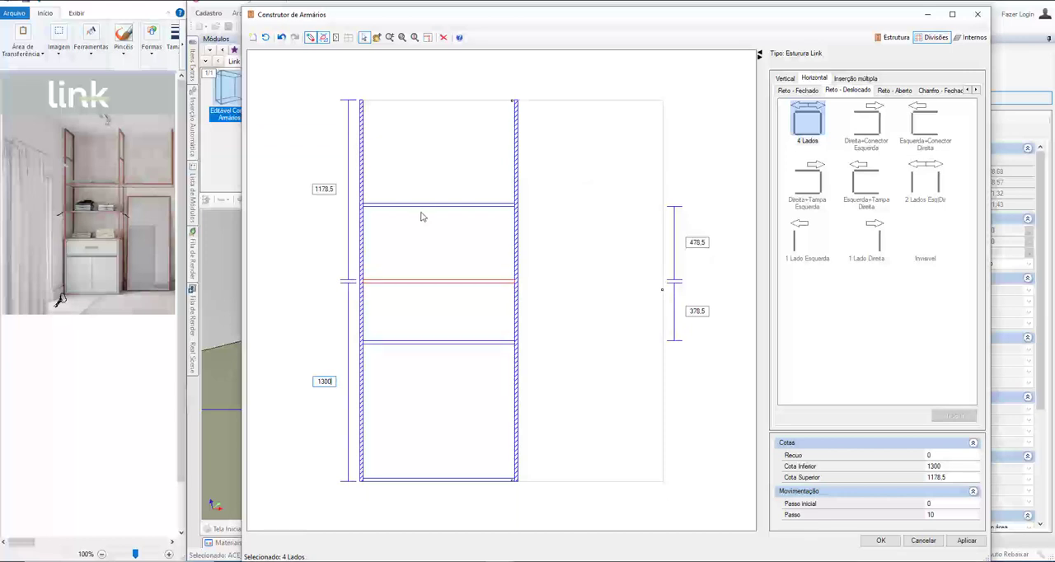
Step: Set the lower distance of the uppermost 4 Lados division to 1700
{"action": "left_click", "coordinate": [418, 205]}
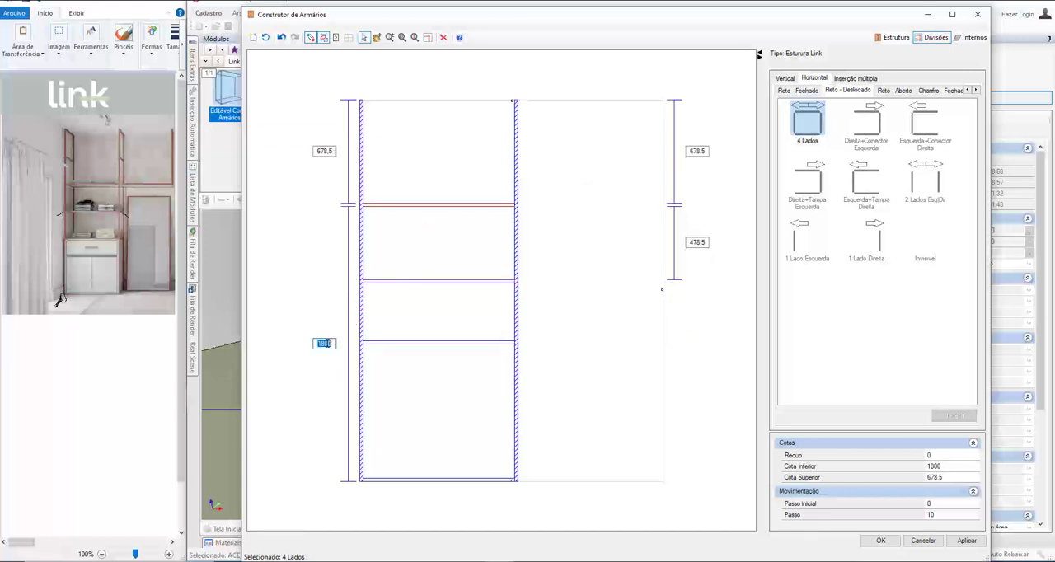
{"action": "type", "text": "17"}
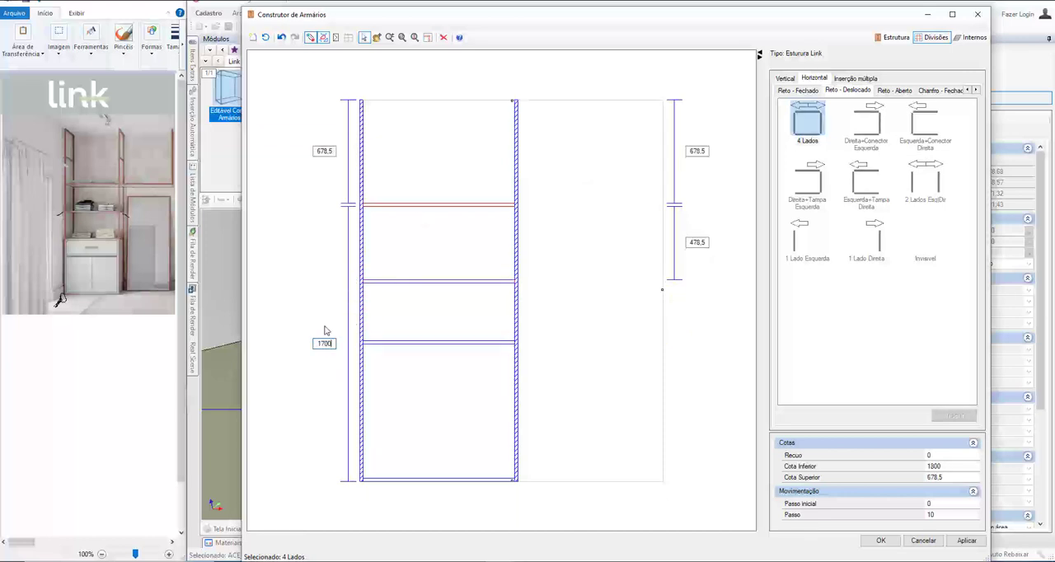
{"action": "type", "text": "00"}
{"action": "key", "text": "Return"}
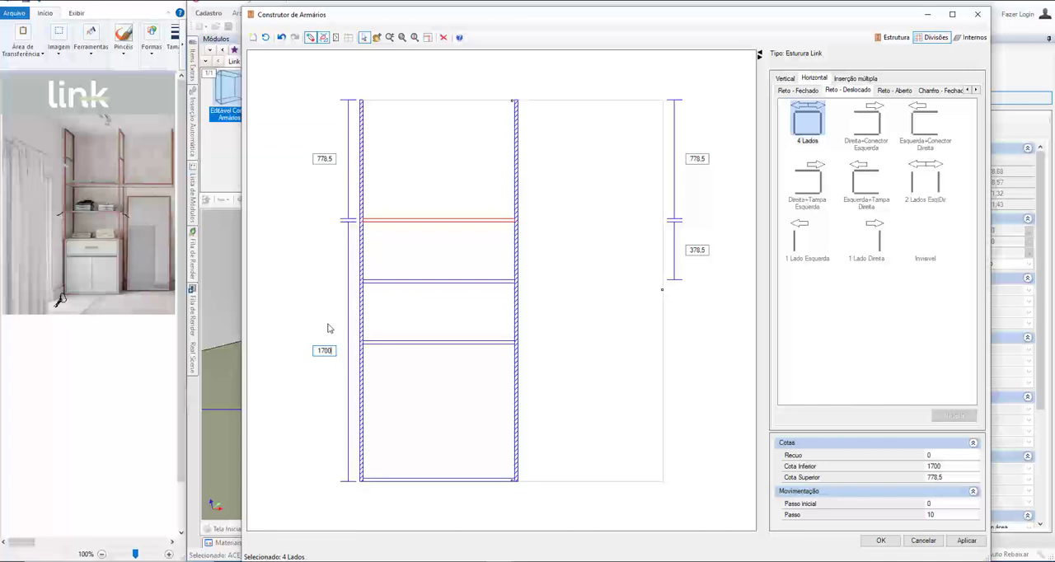
Step: Set the uppermost 4 Lados division's lower distance to 1800 and accept the cabinet edits
{"action": "double_click", "coordinate": [323, 351]}
{"action": "type", "text": "1800"}
{"action": "key", "text": "Return"}
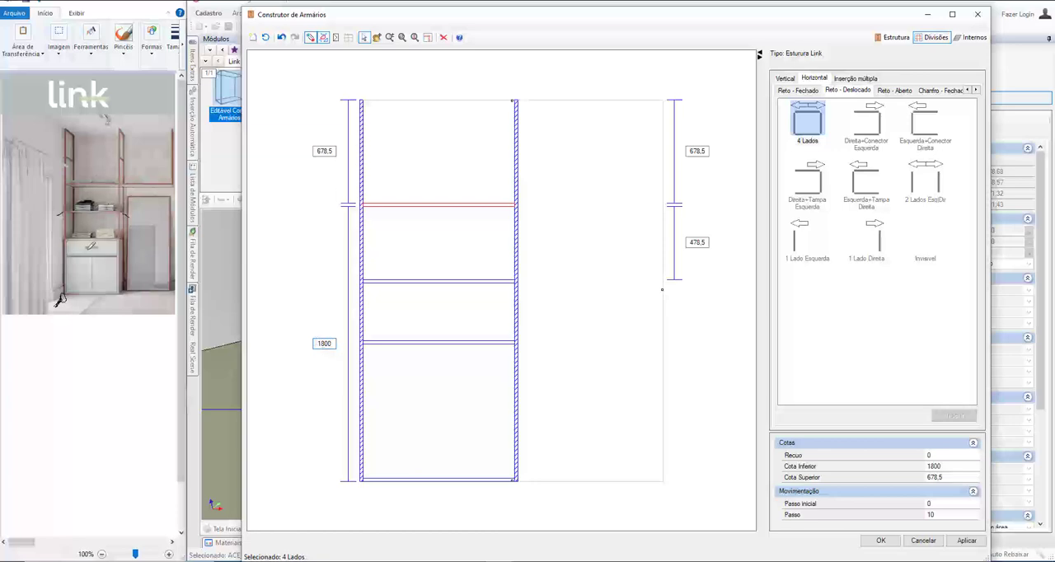
{"action": "left_click", "coordinate": [881, 540]}
Step: Hide the left vertical frame temporarily to examine where the horizontal shelf frame joins it
{"action": "scroll", "coordinate": [411, 431], "scroll_direction": "down", "scroll_amount": 4}
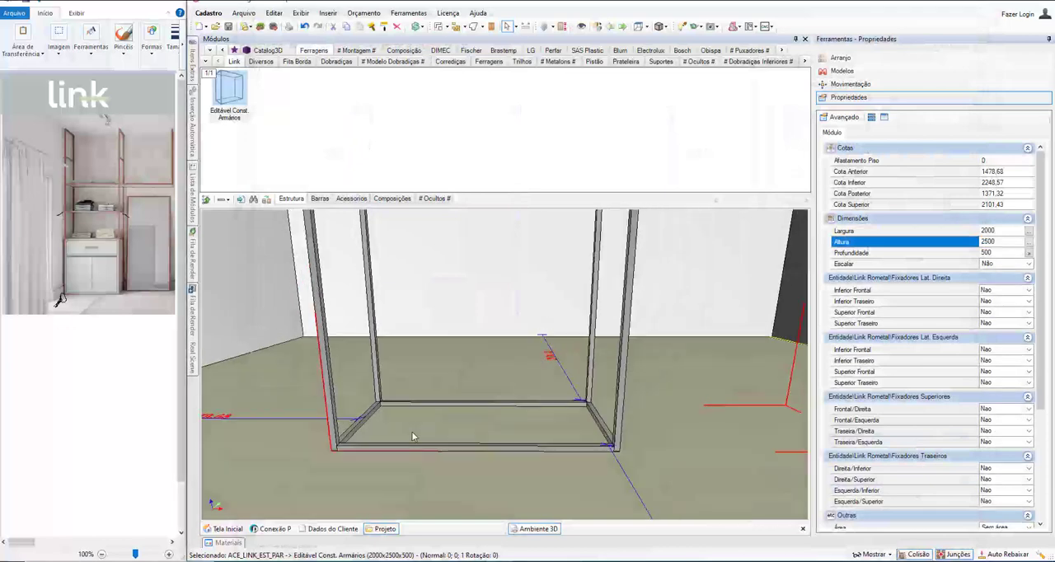
{"action": "middle_click_drag", "start_coordinate": [373, 429], "coordinate": [302, 411]}
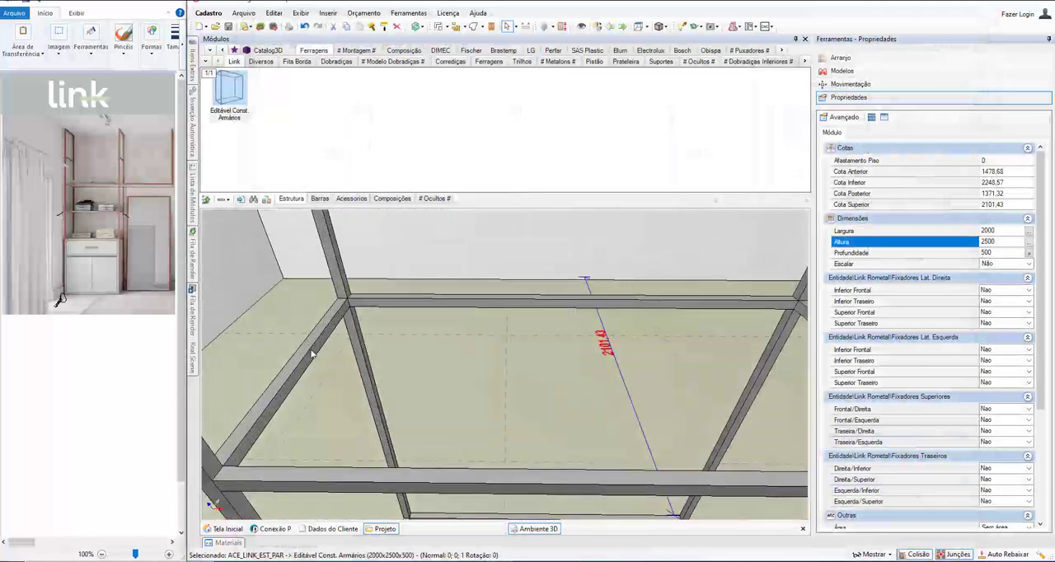
{"action": "middle_click_drag", "start_coordinate": [311, 353], "coordinate": [360, 396]}
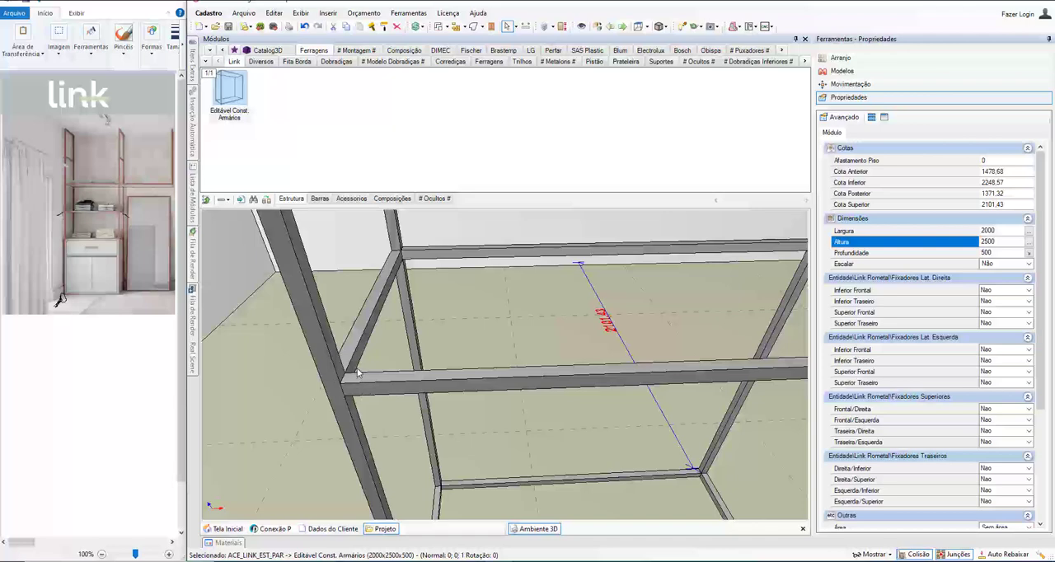
{"action": "left_click", "coordinate": [334, 371]}
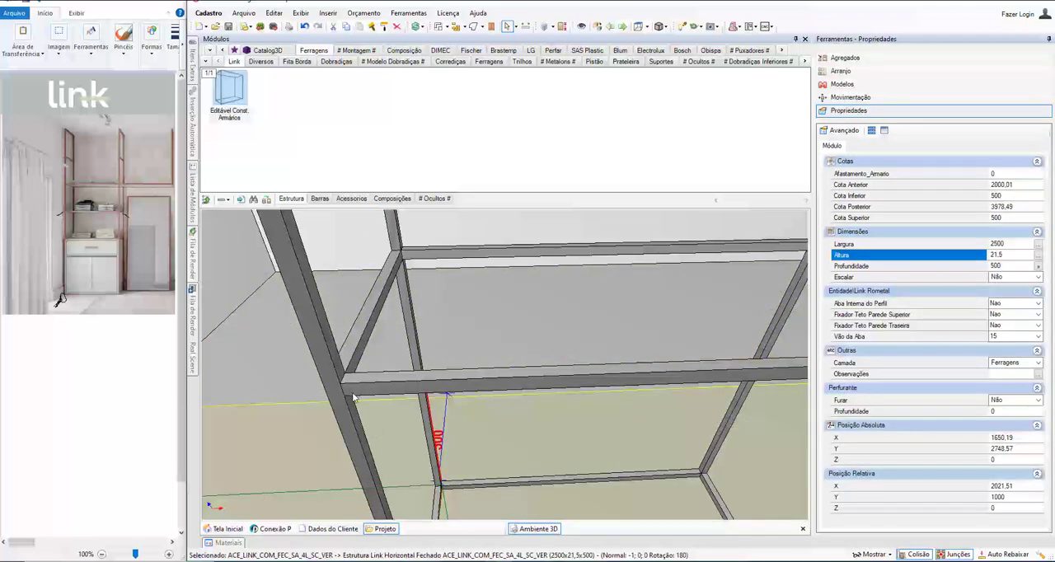
{"action": "middle_click_drag", "start_coordinate": [332, 360], "coordinate": [334, 365]}
{"action": "left_click", "coordinate": [333, 365]}
{"action": "left_click", "coordinate": [334, 365]}
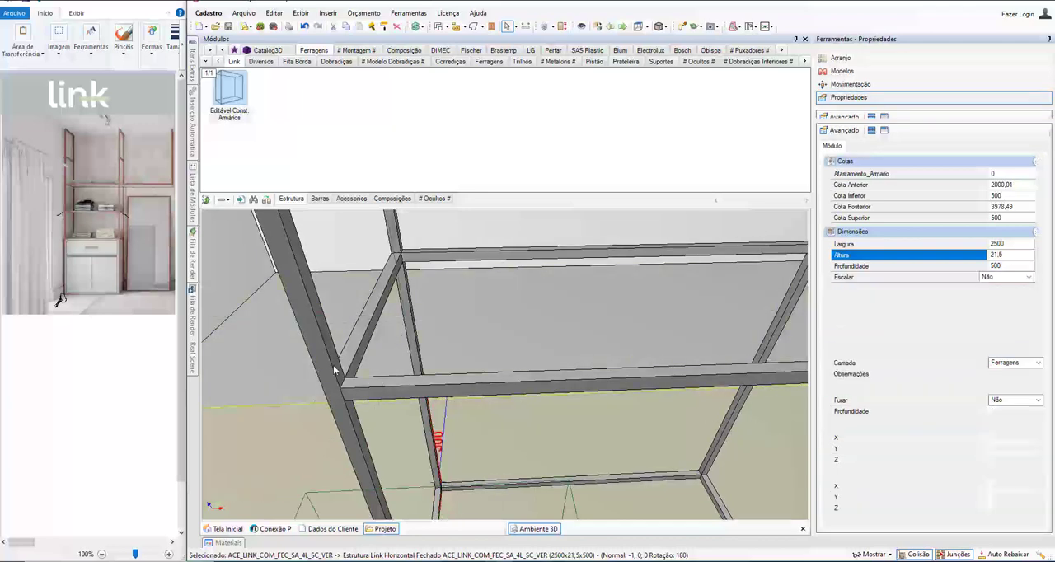
{"action": "key", "text": "ctrl+i"}
{"action": "middle_click_drag", "start_coordinate": [334, 372], "coordinate": [419, 375]}
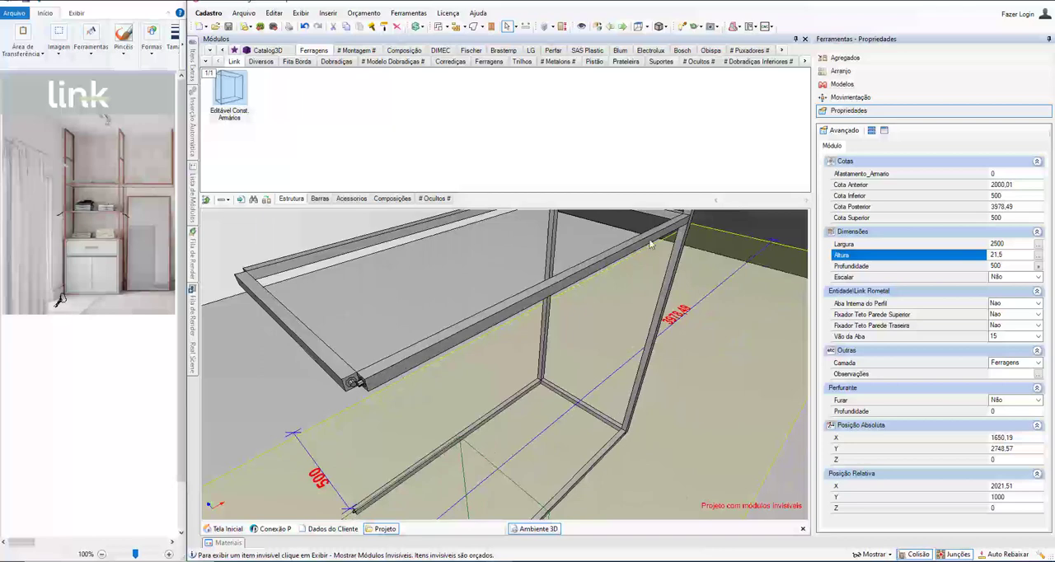
Step: Examine the connectors at the shelf frame's exposed front corner and return to the complete cabinet
{"action": "key", "text": "ctrl+z"}
{"action": "middle_click_drag", "start_coordinate": [288, 332], "coordinate": [453, 382]}
{"action": "key", "text": "ctrl+i"}
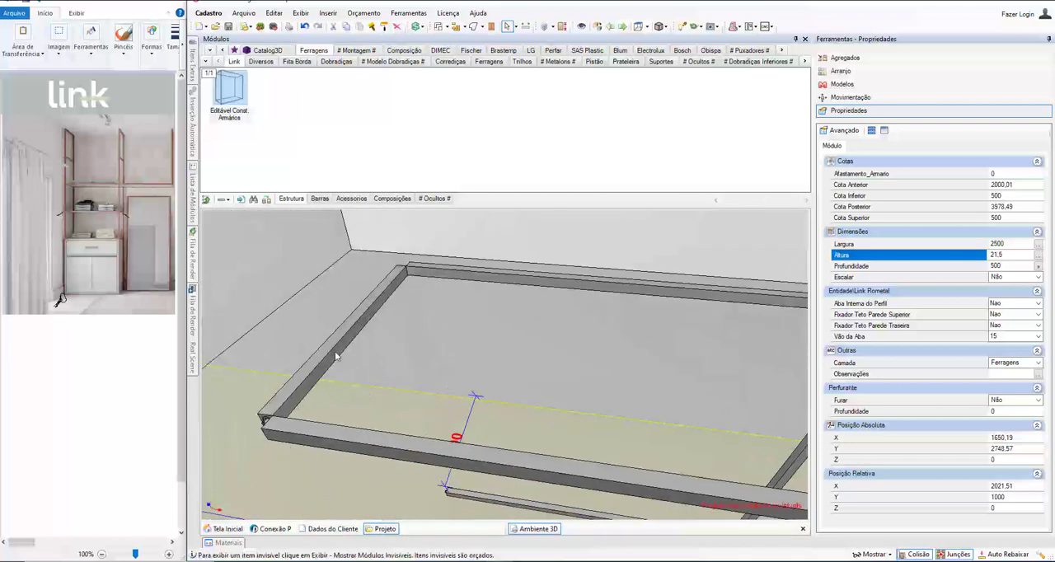
{"action": "middle_click_drag", "start_coordinate": [301, 415], "coordinate": [306, 438]}
{"action": "middle_click_drag", "start_coordinate": [384, 312], "coordinate": [386, 373]}
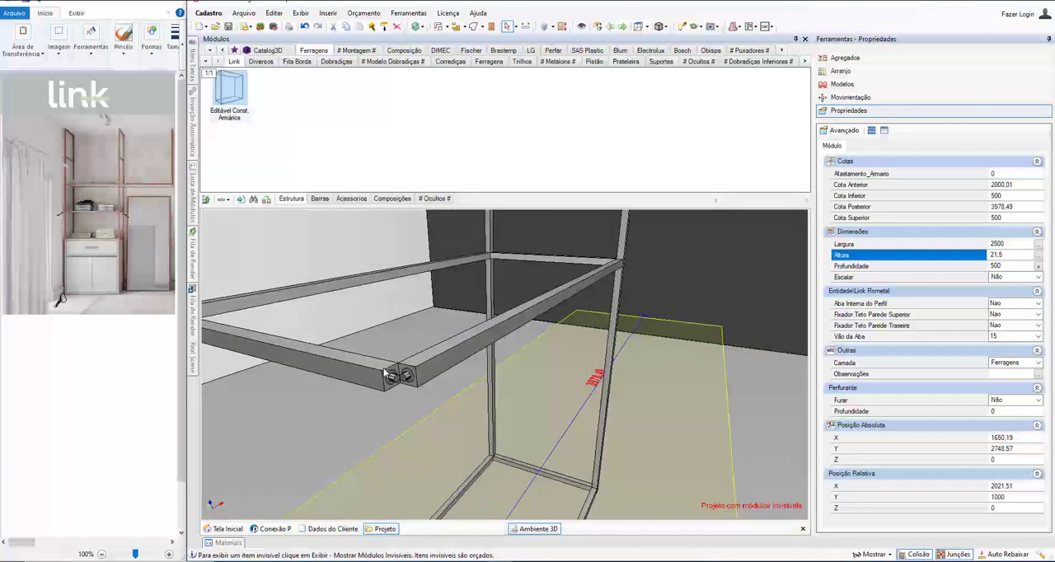
{"action": "scroll", "coordinate": [385, 372], "scroll_direction": "up", "scroll_amount": 3}
{"action": "left_click", "coordinate": [412, 363]}
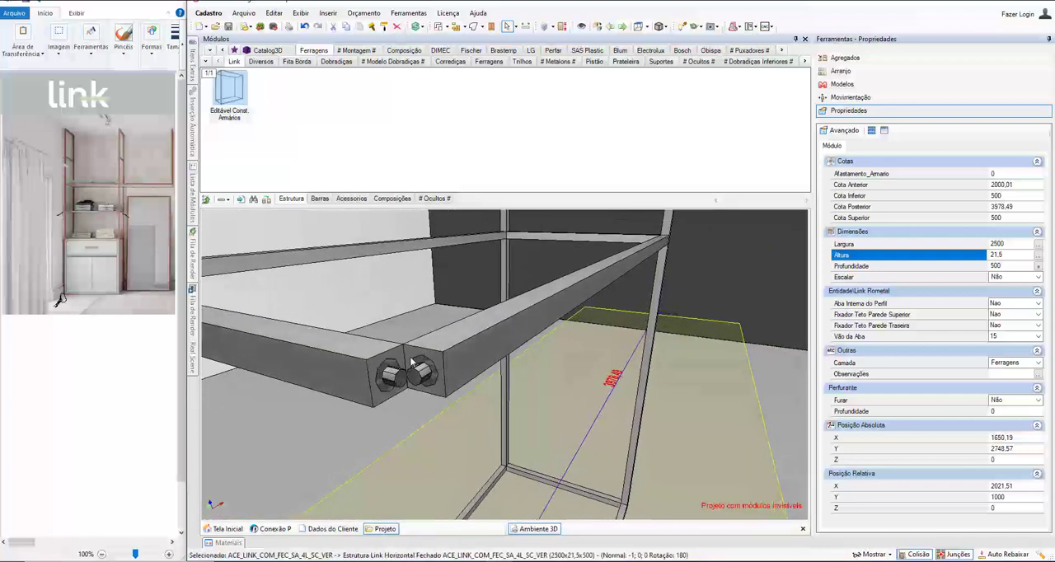
{"action": "scroll", "coordinate": [461, 331], "scroll_direction": "down", "scroll_amount": 5}
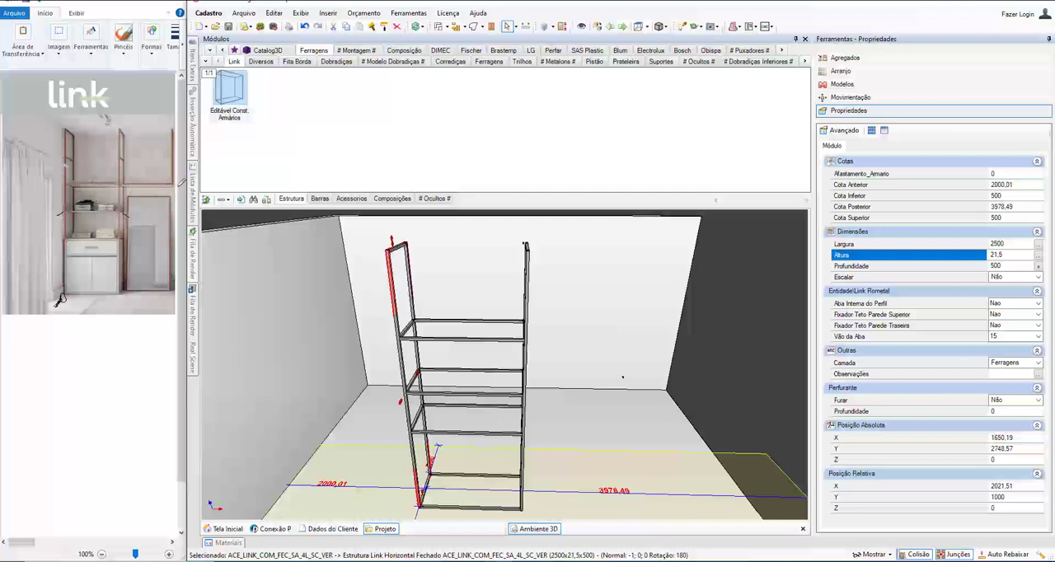
Step: Reopen the cabinet for editing and insert an invisible Reto - Fechado horizontal division in the right opening, level with the uppermost shelf
{"action": "right_click", "coordinate": [407, 339]}
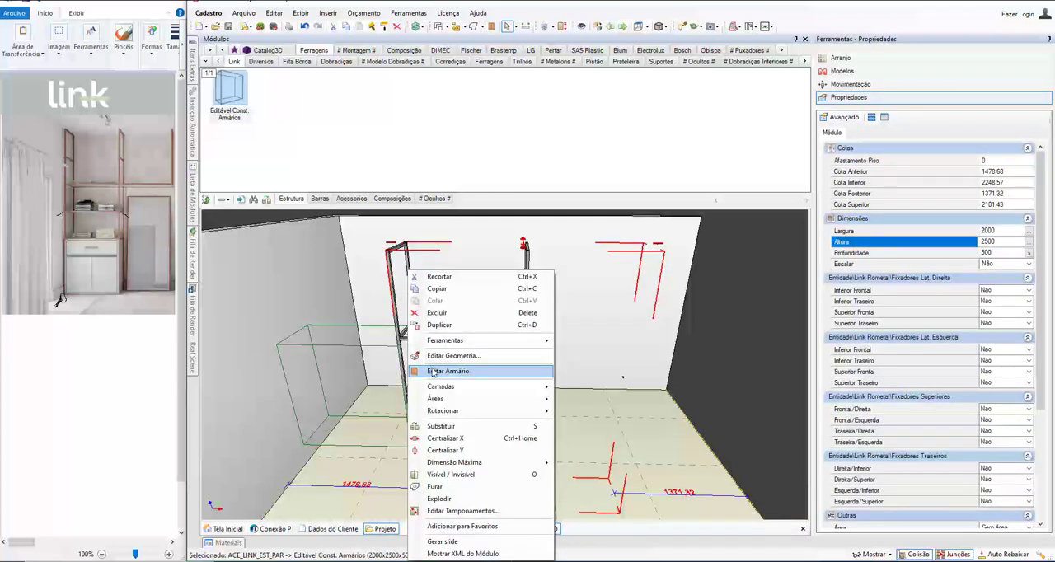
{"action": "left_click", "coordinate": [434, 370]}
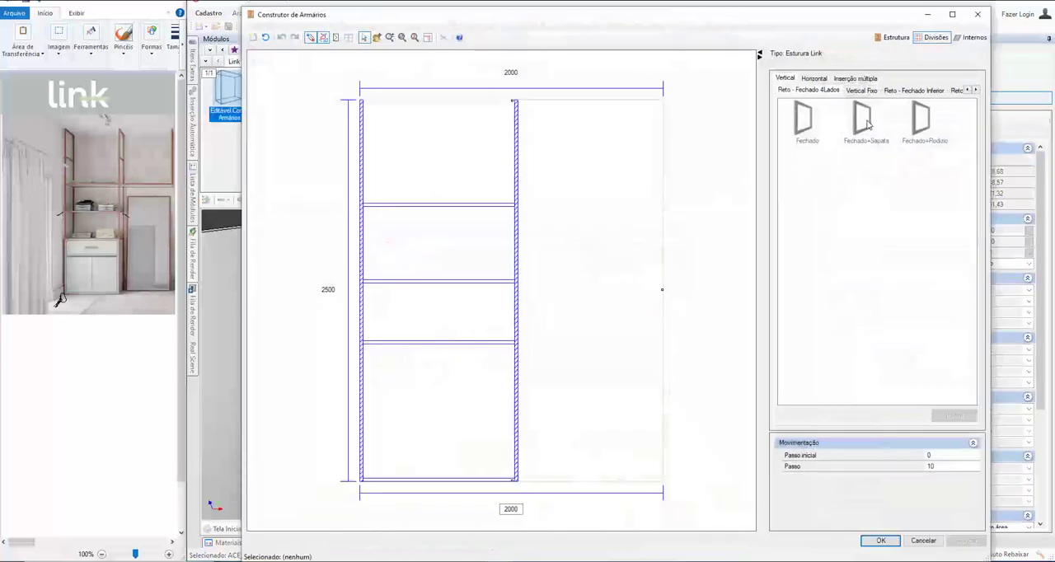
{"action": "left_click", "coordinate": [812, 78]}
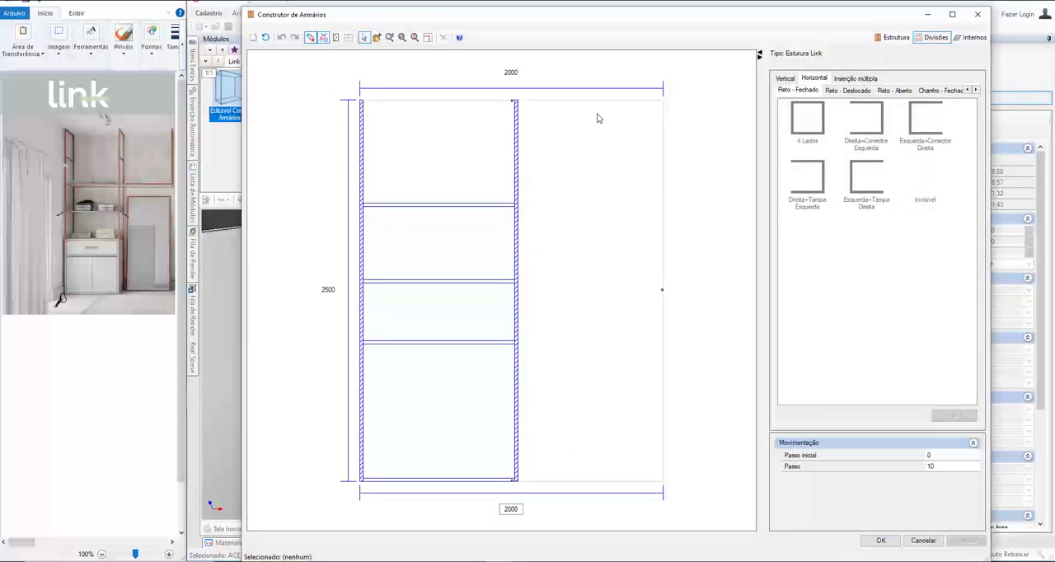
{"action": "left_click", "coordinate": [925, 190]}
{"action": "left_click", "coordinate": [598, 206]}
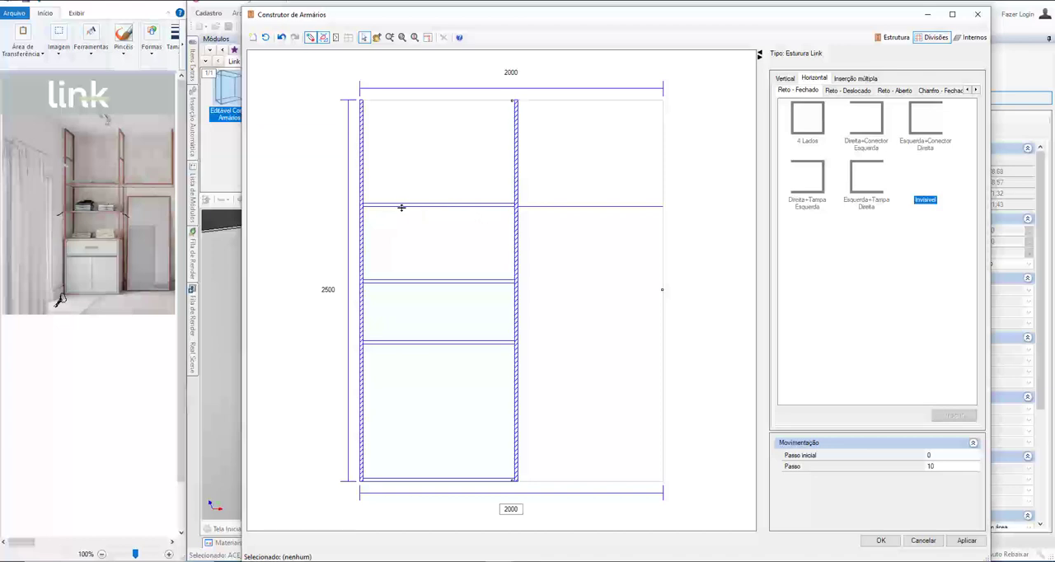
Step: Insert a Fechado vertical division of the Reto - Fechado 4Lados type in the upper right opening and set its right distance to 0.01
{"action": "left_click", "coordinate": [785, 80]}
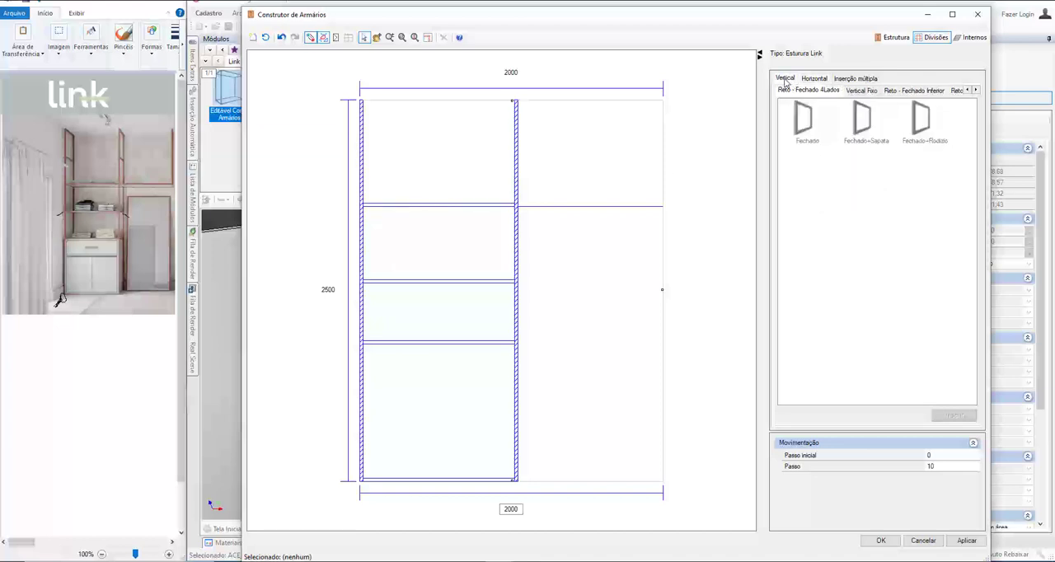
{"action": "left_click", "coordinate": [806, 128]}
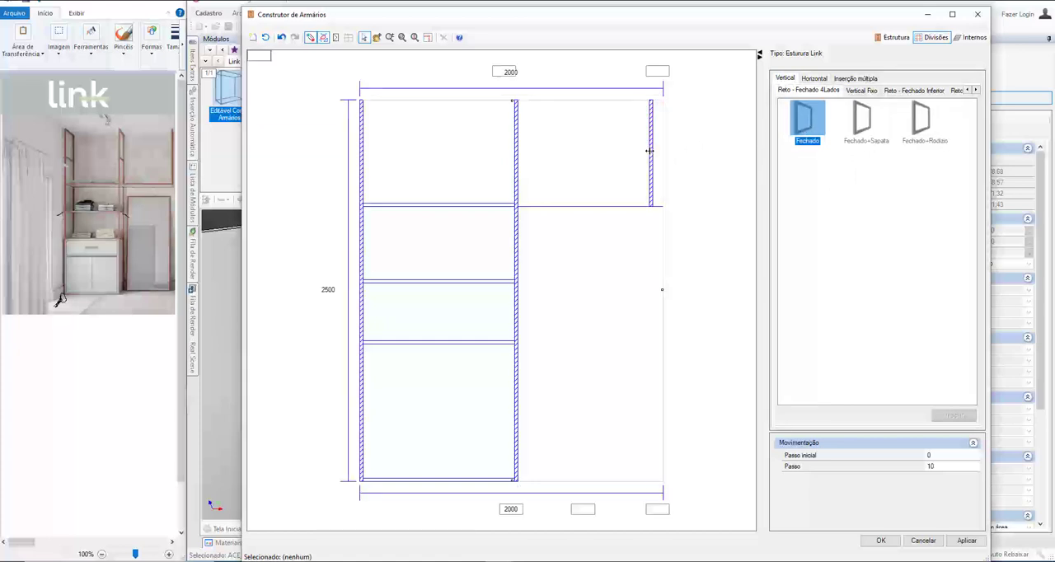
{"action": "left_click", "coordinate": [661, 208]}
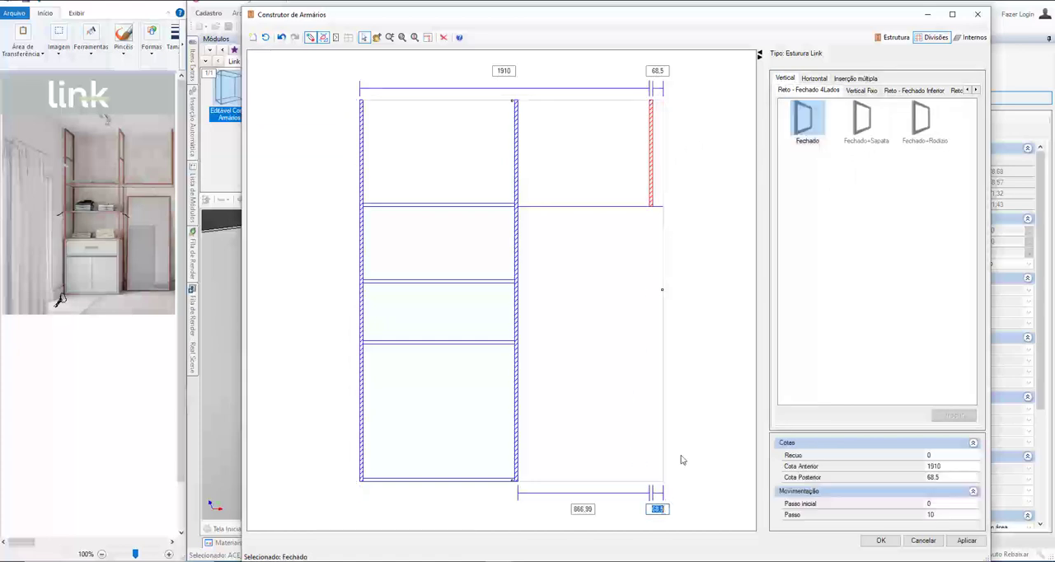
{"action": "type", "text": "0.01"}
{"action": "key", "text": "Return"}
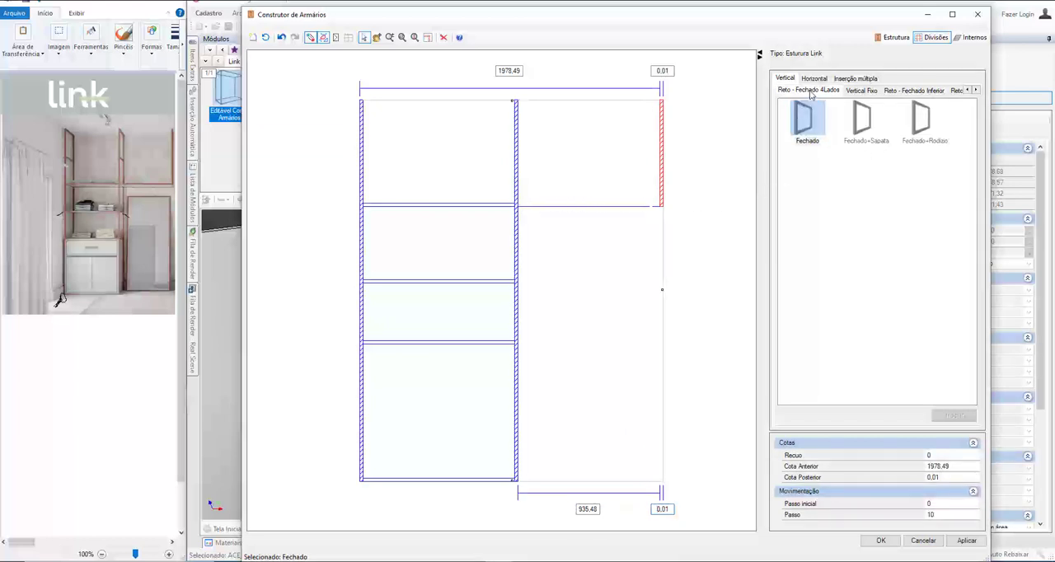
Step: Insert a Reto - Aberto horizontal division of the Conectores type along the lower edge of the upper right section and apply the cabinet changes
{"action": "left_click", "coordinate": [817, 78]}
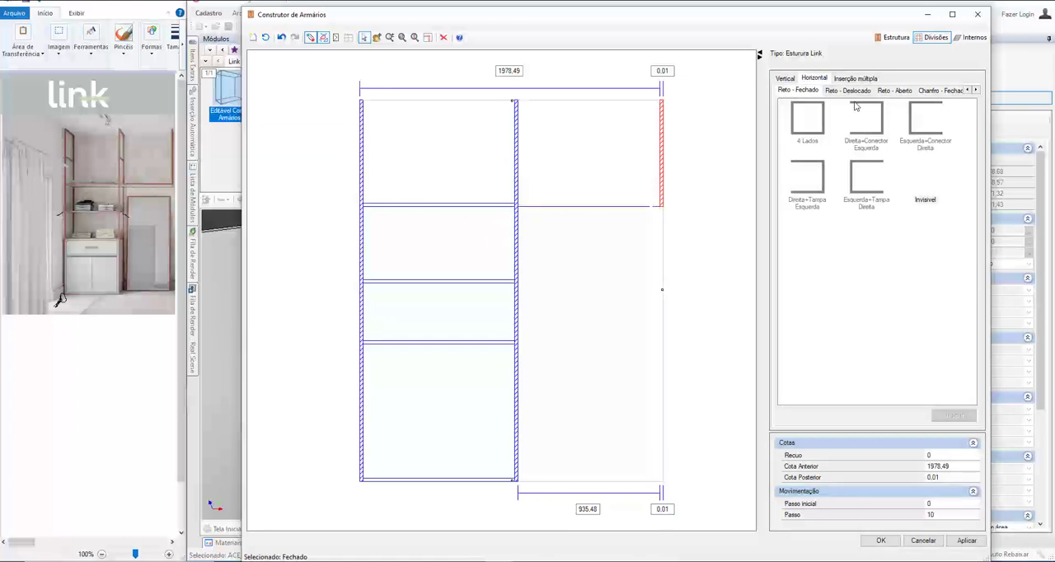
{"action": "left_click", "coordinate": [896, 91]}
{"action": "left_click", "coordinate": [809, 128]}
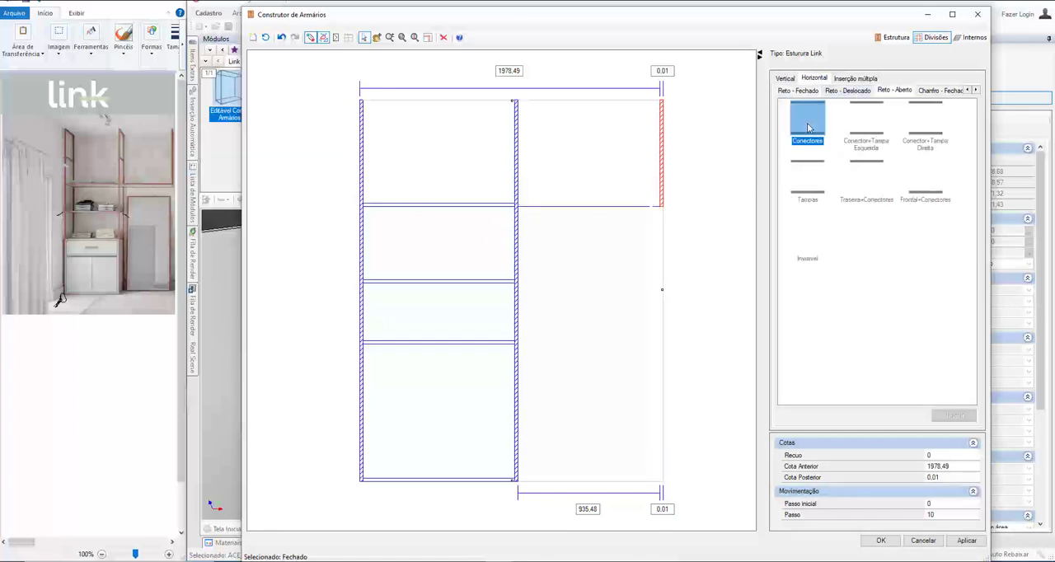
{"action": "left_click", "coordinate": [558, 215]}
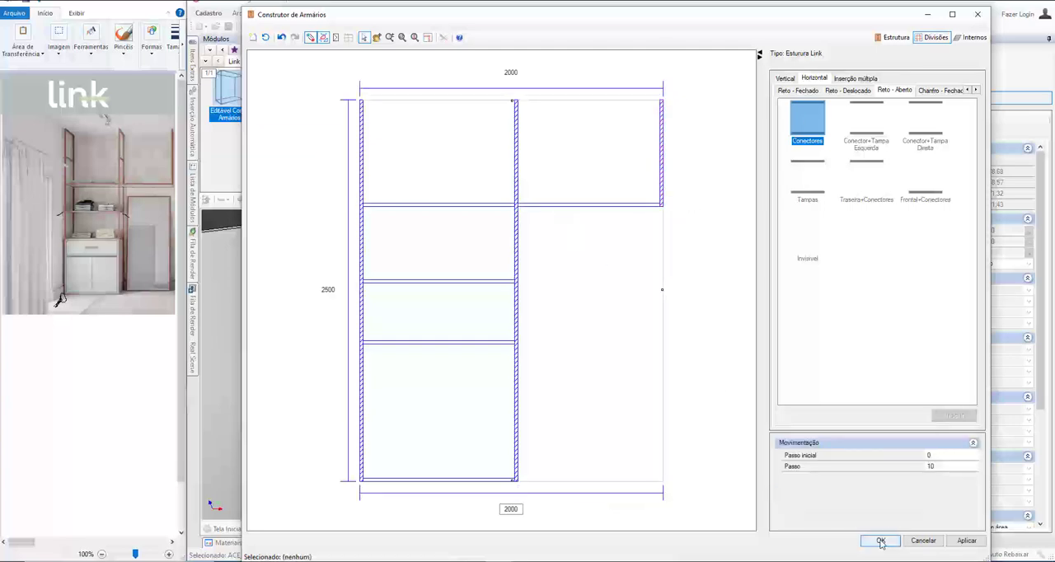
Step: Examine the cabinet with its upper right section and the joint between the uppermost shelf frame and the vertical profiles
{"action": "scroll", "coordinate": [439, 456], "scroll_direction": "up", "scroll_amount": 1}
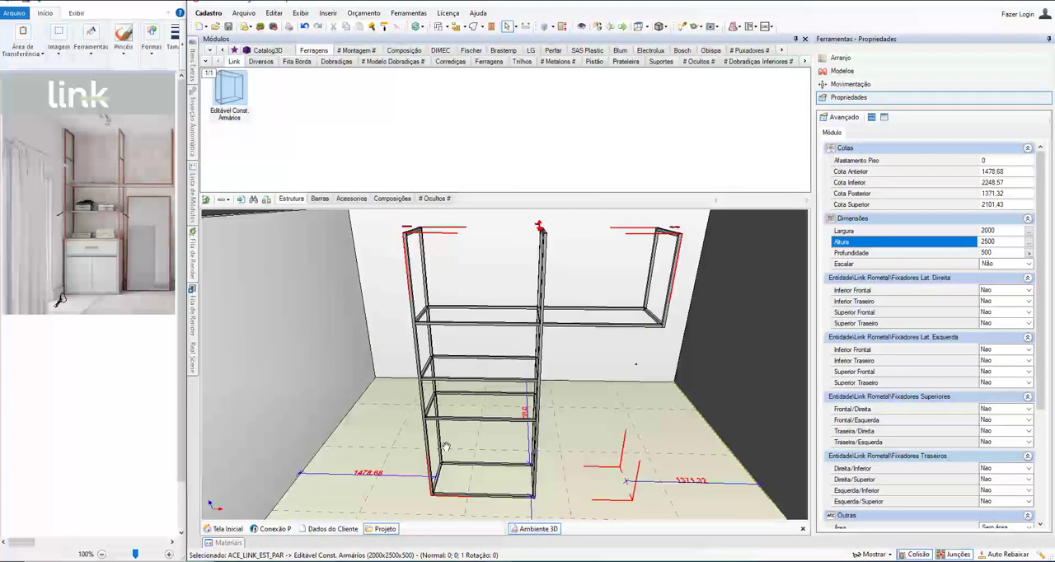
{"action": "scroll", "coordinate": [701, 280], "scroll_direction": "up", "scroll_amount": 2}
{"action": "scroll", "coordinate": [707, 276], "scroll_direction": "up", "scroll_amount": 2}
{"action": "middle_click_drag", "start_coordinate": [617, 320], "coordinate": [321, 371]}
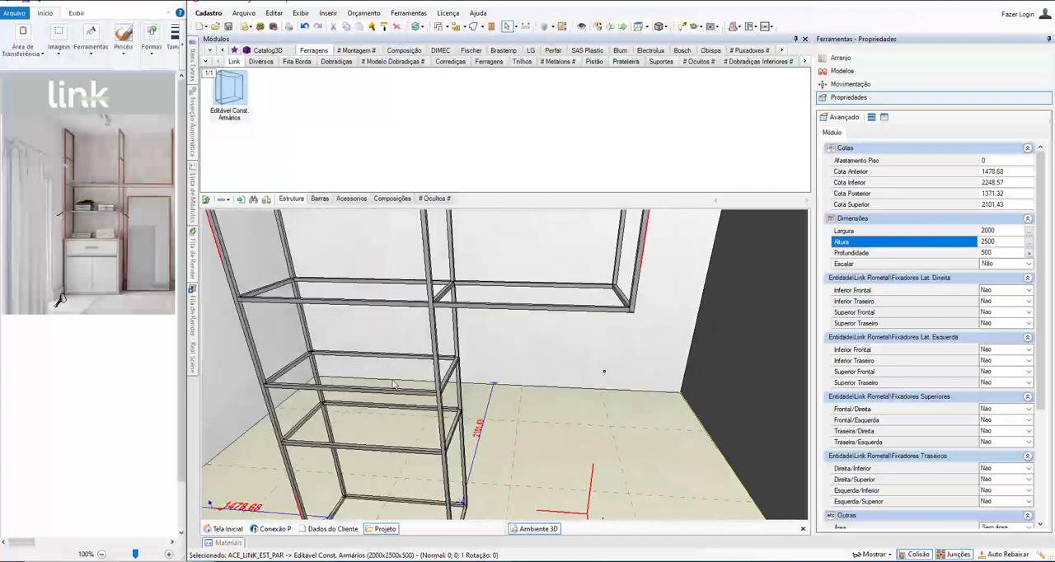
{"action": "key", "text": "Home"}
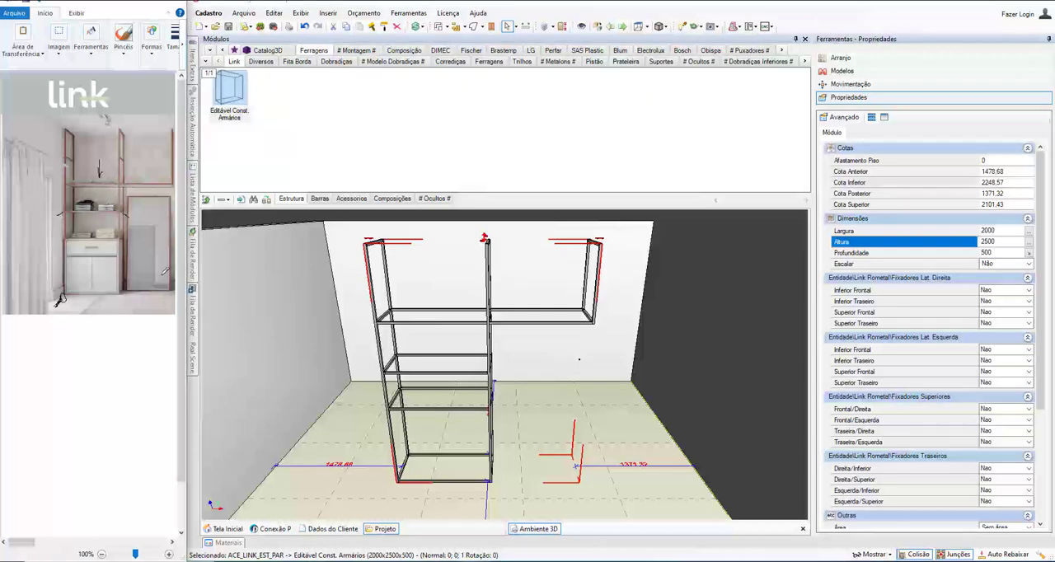
{"action": "scroll", "coordinate": [445, 315], "scroll_direction": "up", "scroll_amount": 2}
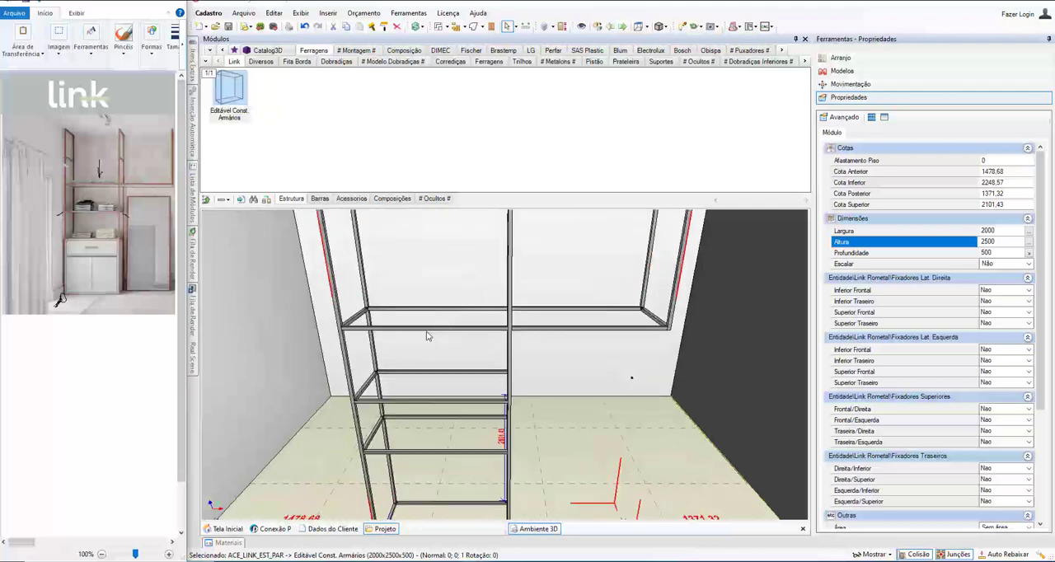
{"action": "left_click", "coordinate": [426, 333]}
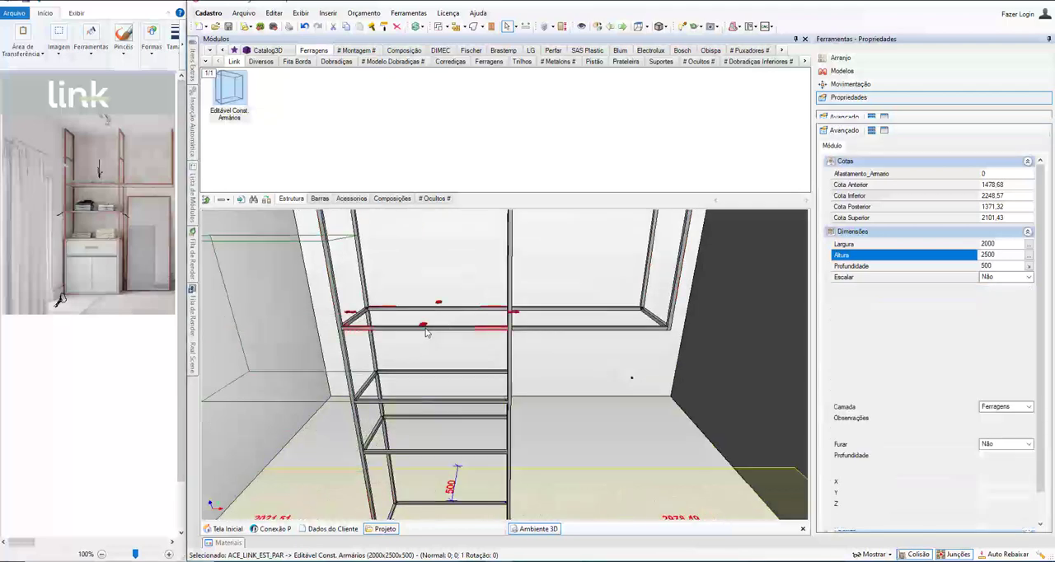
{"action": "middle_click_drag", "start_coordinate": [427, 333], "coordinate": [348, 312]}
{"action": "scroll", "coordinate": [527, 273], "scroll_direction": "up", "scroll_amount": 5}
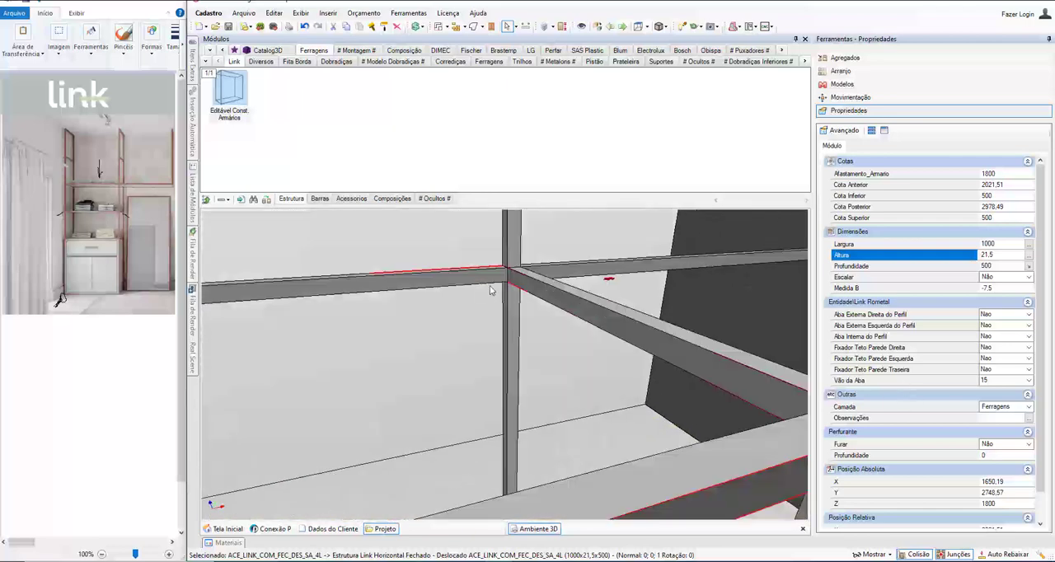
{"action": "middle_click_drag", "start_coordinate": [528, 273], "coordinate": [484, 275]}
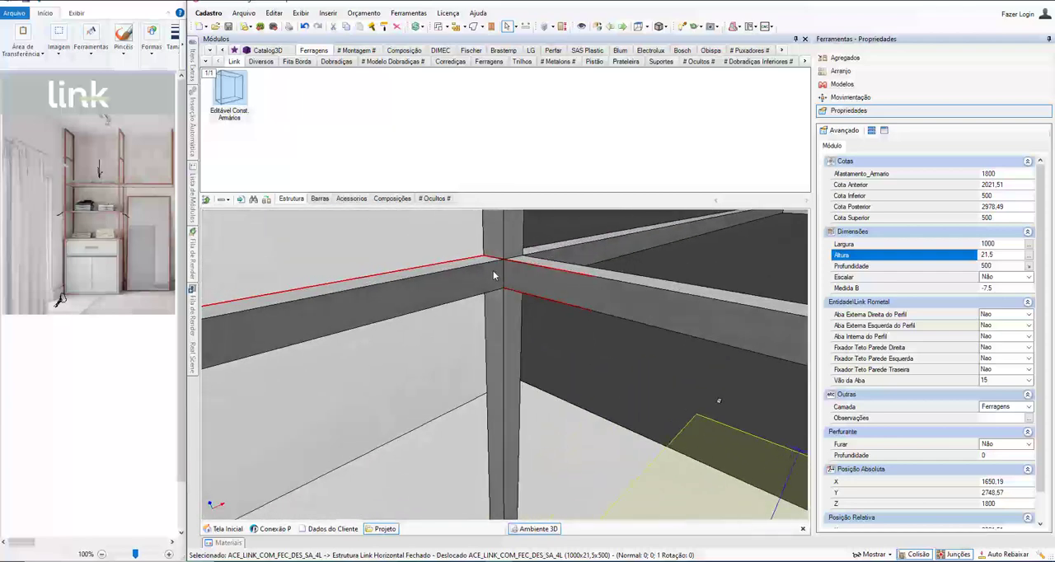
Step: Reopen the cabinet for editing and insert a Link MDF 15mm panel without setback on top of the uppermost left shelf frame
{"action": "left_click", "coordinate": [493, 270]}
{"action": "right_click", "coordinate": [493, 271]}
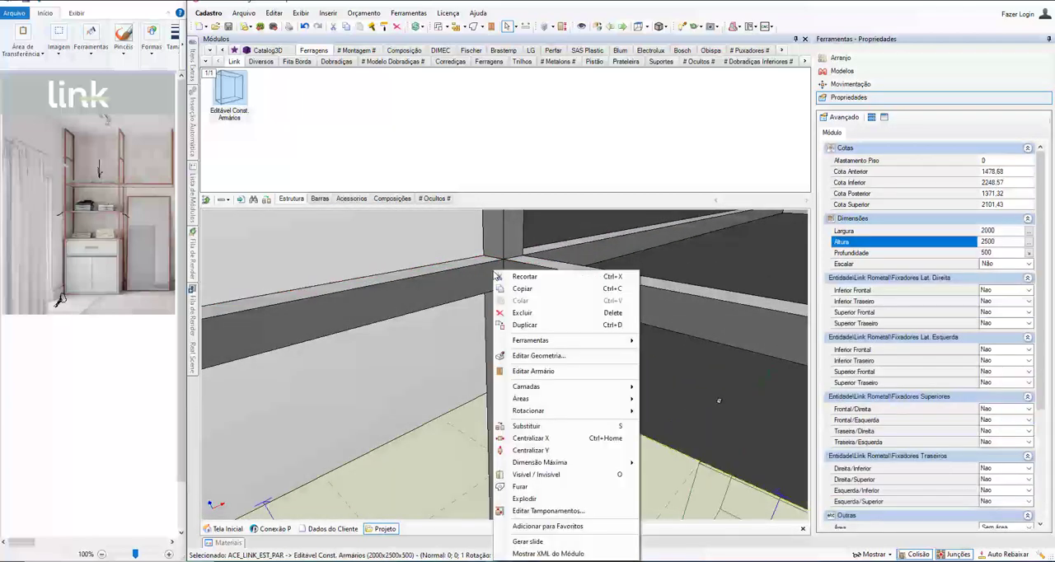
{"action": "left_click", "coordinate": [523, 371]}
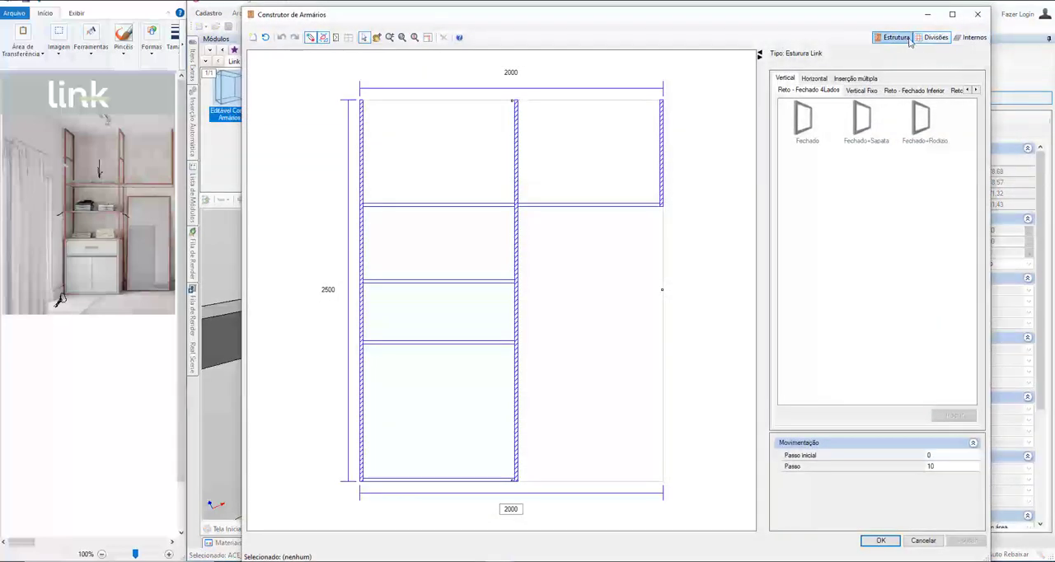
{"action": "left_click", "coordinate": [815, 77]}
{"action": "left_click", "coordinate": [977, 91]}
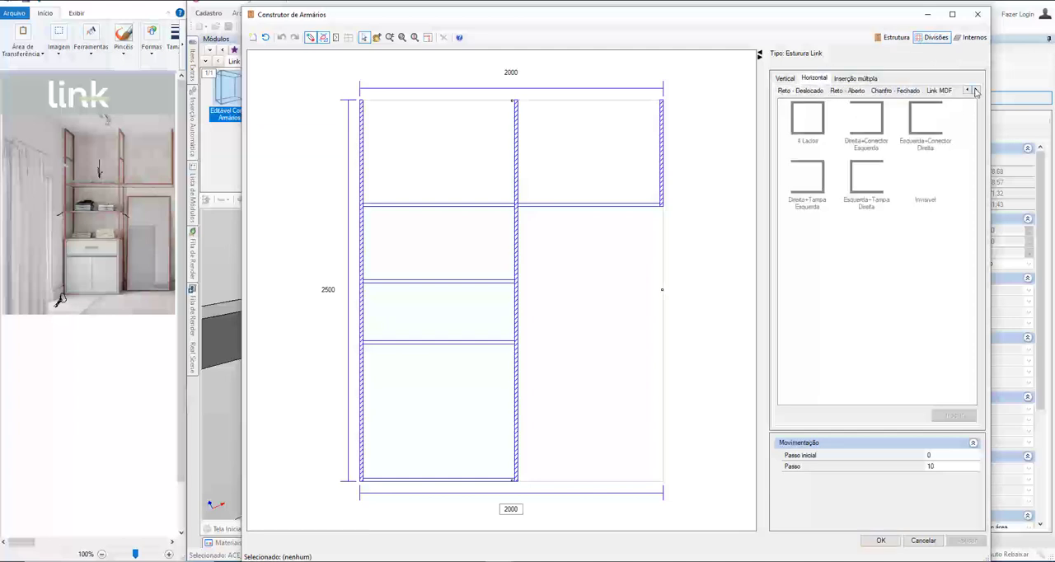
{"action": "left_click", "coordinate": [939, 90]}
{"action": "left_click", "coordinate": [807, 120]}
{"action": "left_click", "coordinate": [429, 207]}
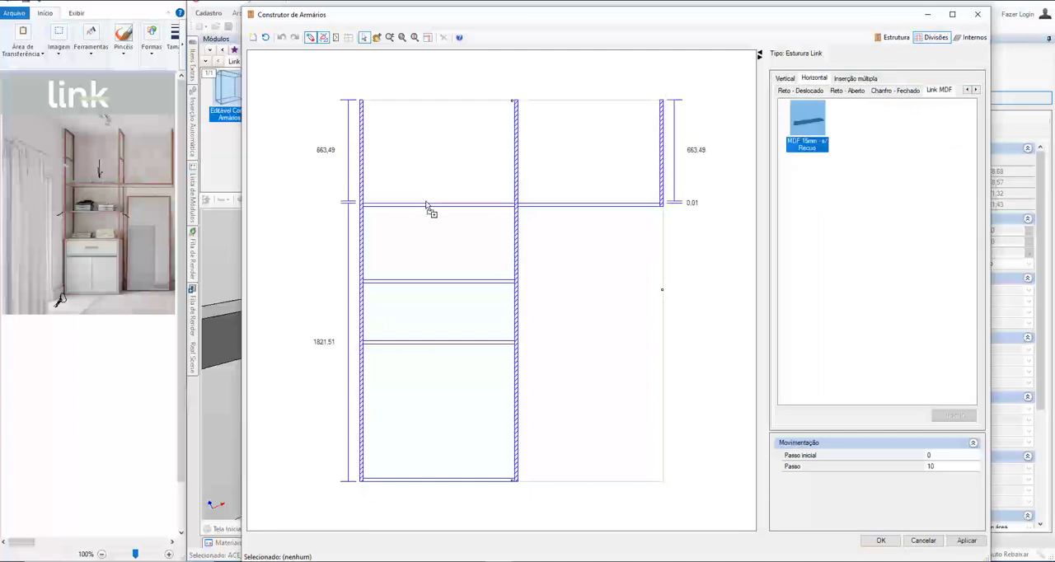
{"action": "left_click", "coordinate": [880, 540]}
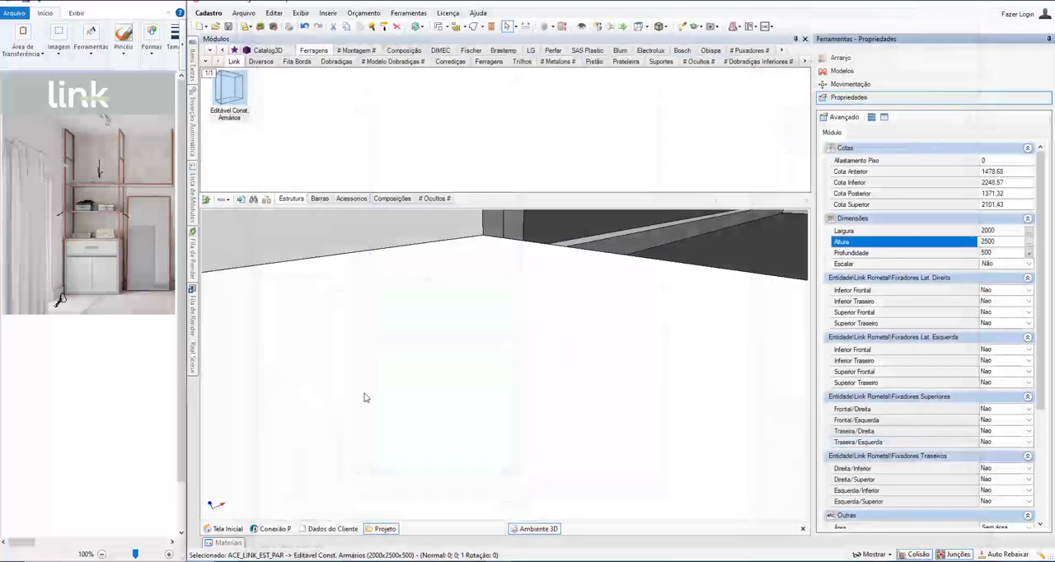
Step: Inspect how the MDF panel rests on the uppermost left shelf frame and delete the panel
{"action": "middle_click_drag", "start_coordinate": [438, 405], "coordinate": [495, 348]}
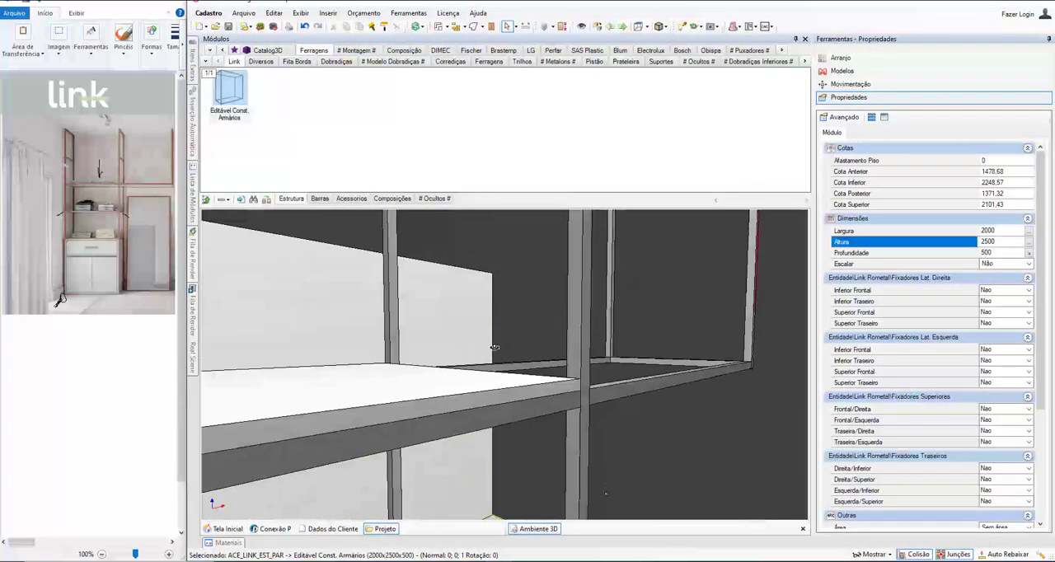
{"action": "middle_click_drag", "start_coordinate": [530, 404], "coordinate": [381, 477]}
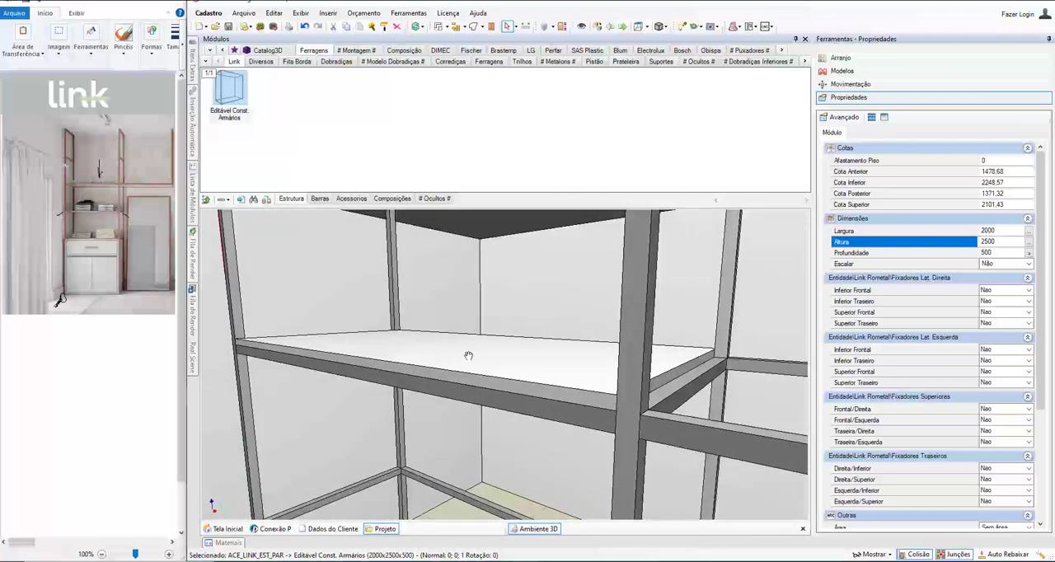
{"action": "middle_click_drag", "start_coordinate": [470, 358], "coordinate": [532, 404]}
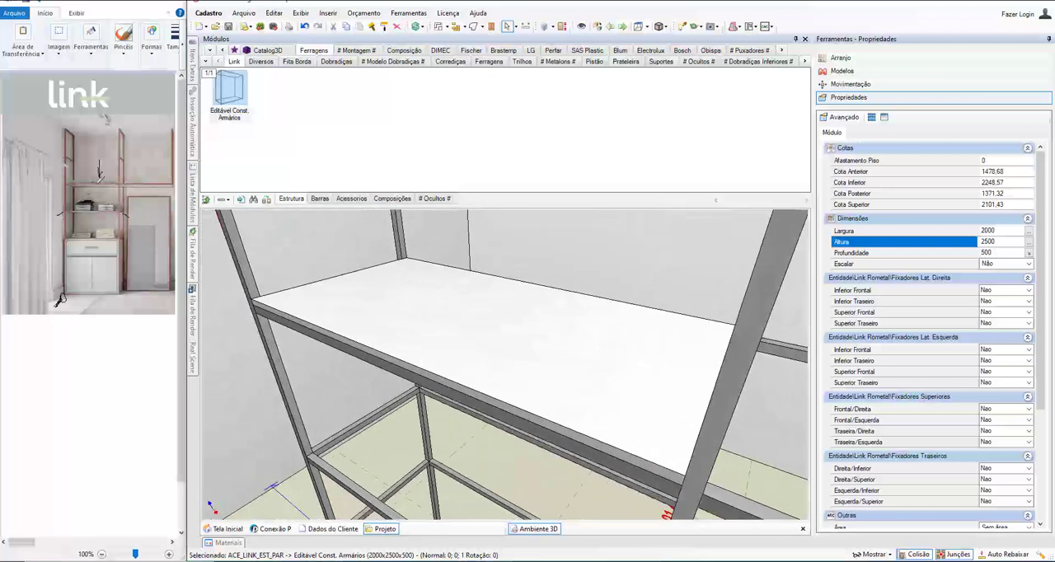
{"action": "left_click", "coordinate": [492, 350]}
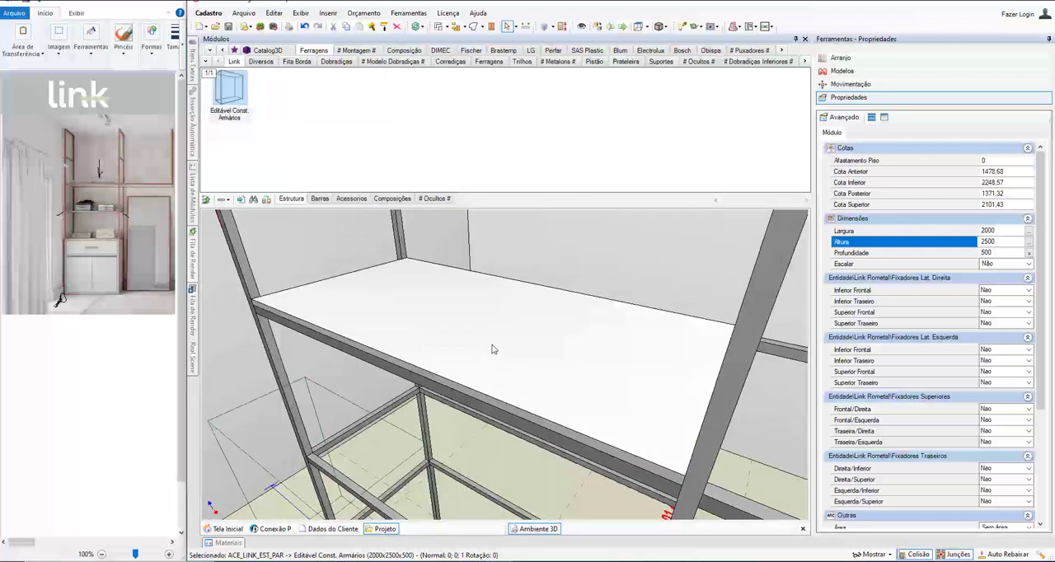
{"action": "key", "text": "Delete"}
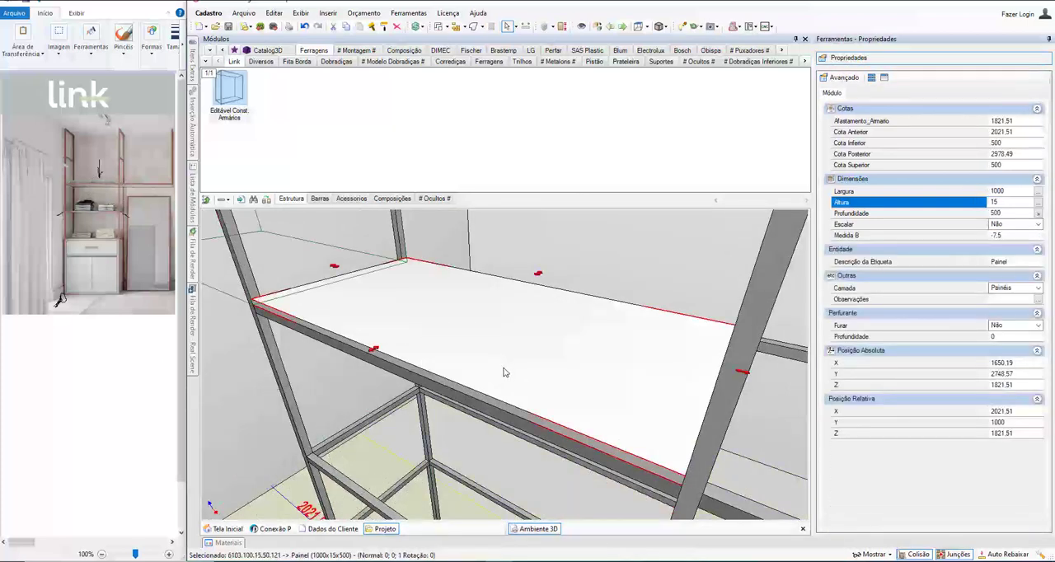
Step: Set Aba Interna do Perfil to Sim for the uppermost left horizontal shelf frame
{"action": "middle_click_drag", "start_coordinate": [413, 347], "coordinate": [345, 331]}
{"action": "left_click", "coordinate": [344, 331]}
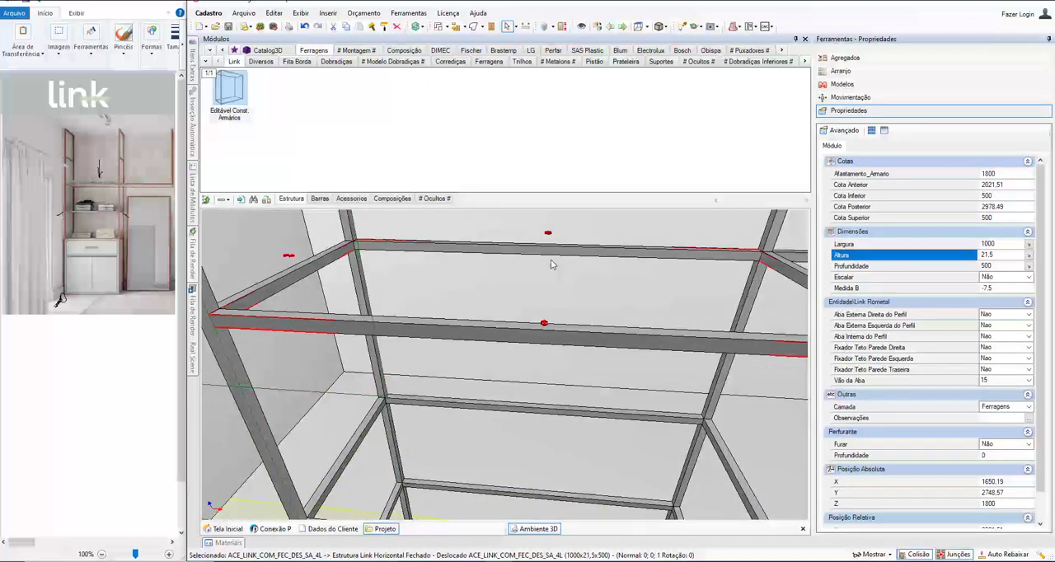
{"action": "middle_click_drag", "start_coordinate": [763, 334], "coordinate": [574, 339]}
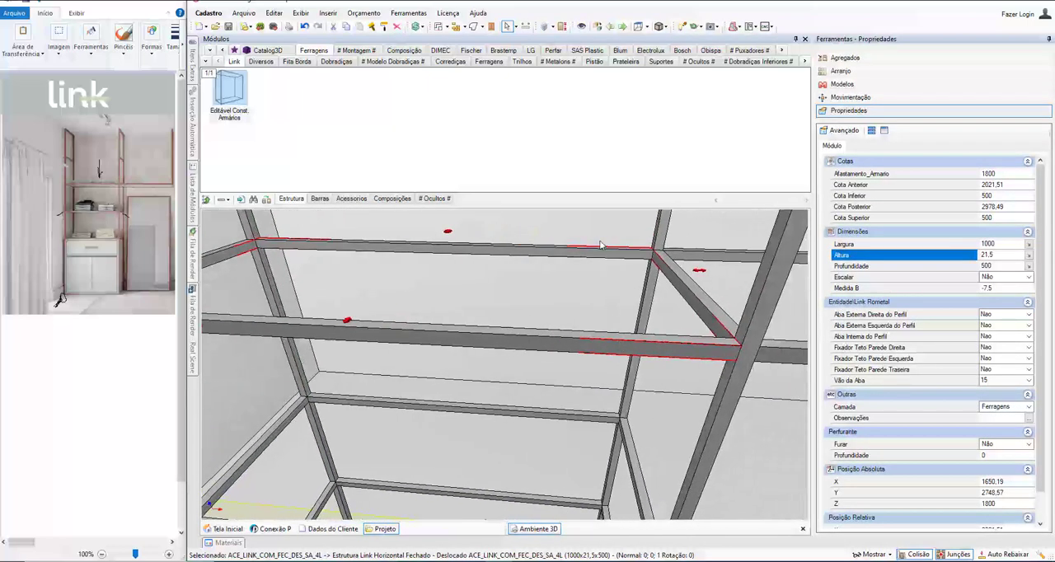
{"action": "left_click", "coordinate": [881, 337]}
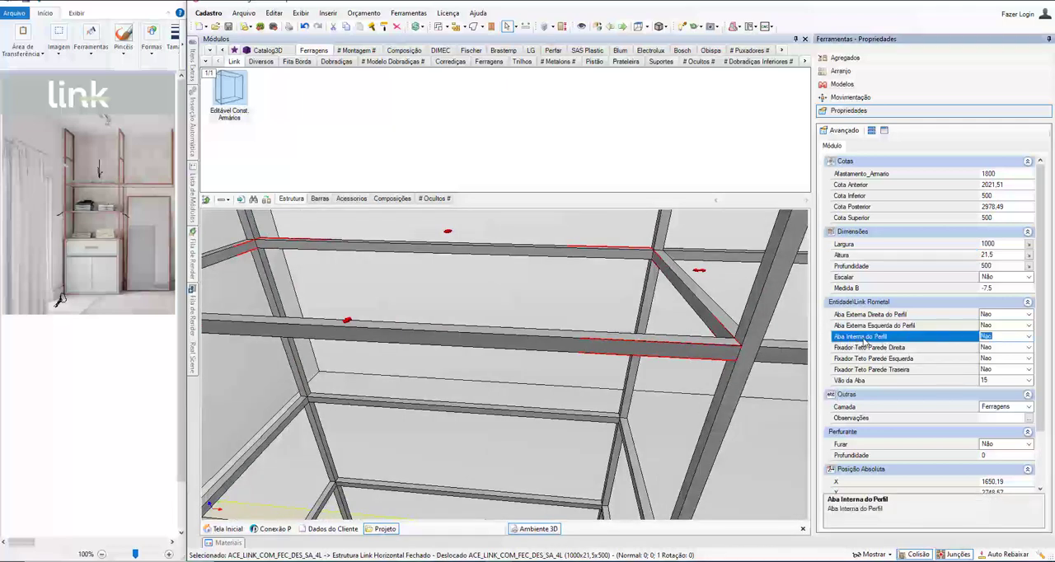
{"action": "left_click", "coordinate": [1029, 337]}
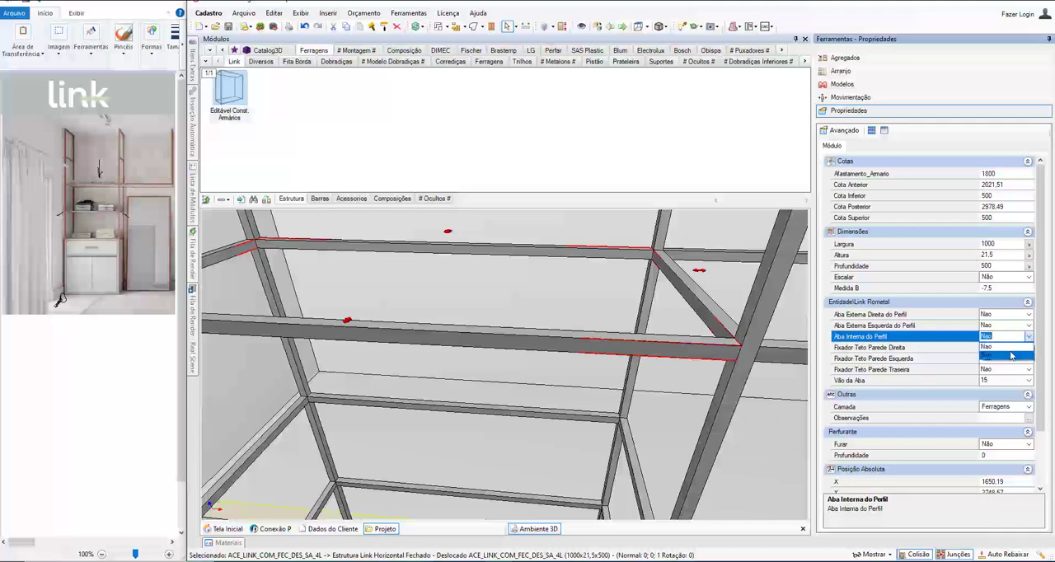
{"action": "left_click", "coordinate": [1012, 355]}
{"action": "middle_click_drag", "start_coordinate": [456, 330], "coordinate": [583, 339]}
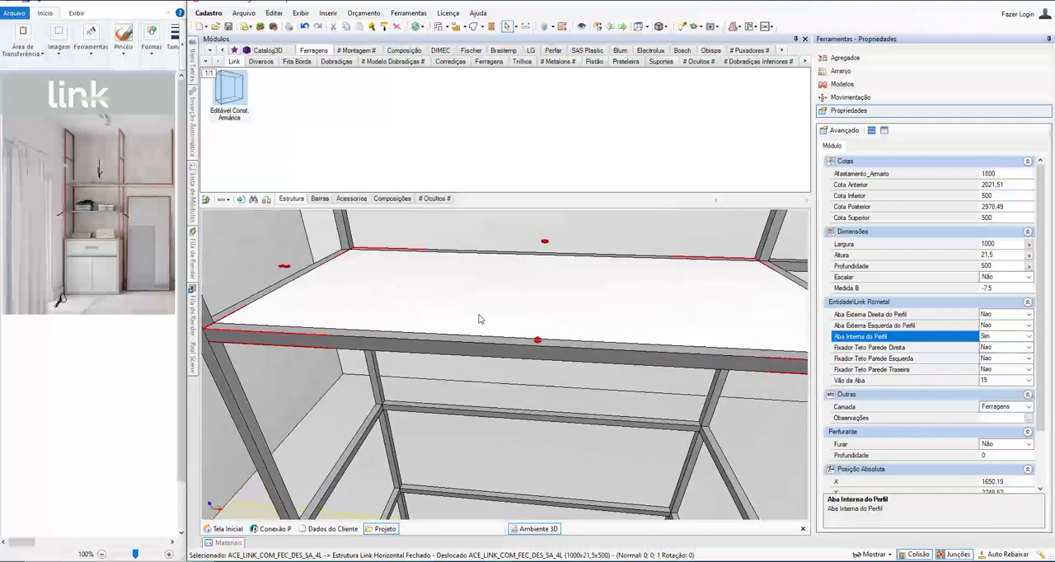
Step: Hide the shelf panel temporarily to examine the profile's inner flange at the rear corner, and restore the panel
{"action": "left_click", "coordinate": [479, 314]}
{"action": "key", "text": "ctrl+i"}
{"action": "right_click_drag", "start_coordinate": [370, 247], "coordinate": [388, 269]}
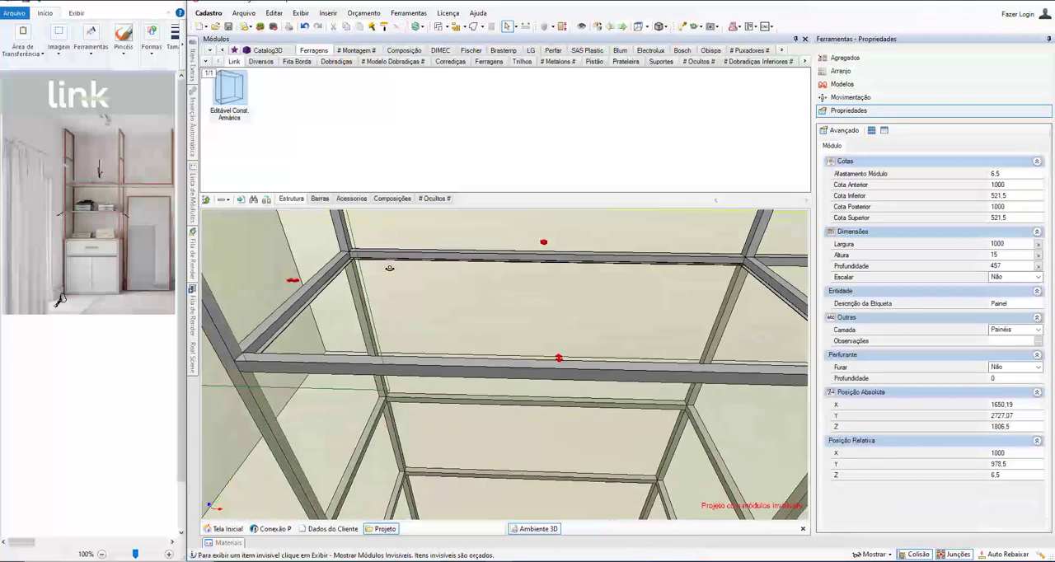
{"action": "scroll", "coordinate": [370, 264], "scroll_direction": "up", "scroll_amount": 4}
{"action": "scroll", "coordinate": [344, 255], "scroll_direction": "up", "scroll_amount": 1}
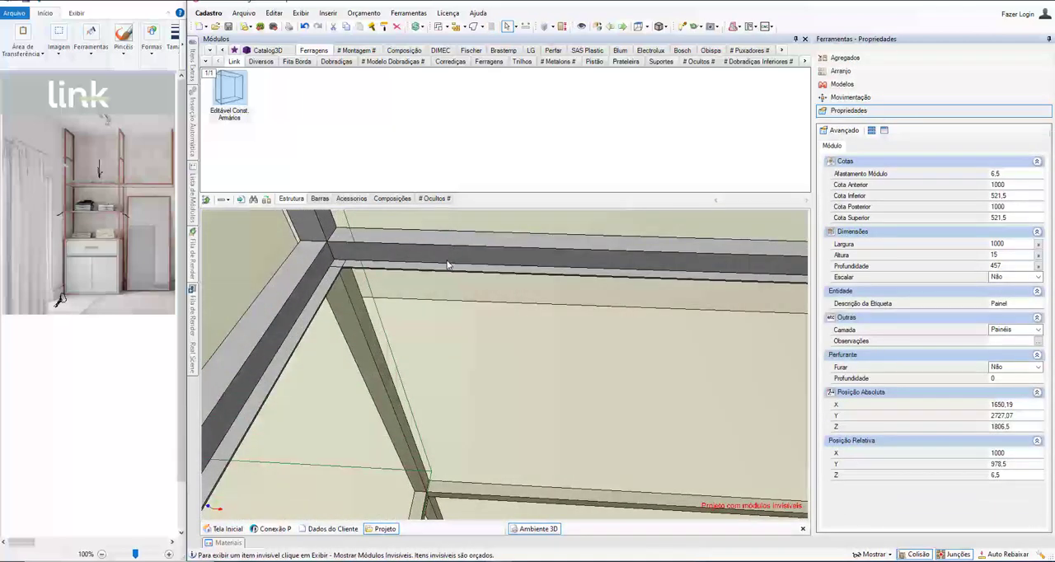
{"action": "key", "text": "ctrl+z"}
{"action": "right_click_drag", "start_coordinate": [492, 292], "coordinate": [429, 355]}
{"action": "scroll", "coordinate": [429, 355], "scroll_direction": "down", "scroll_amount": 4}
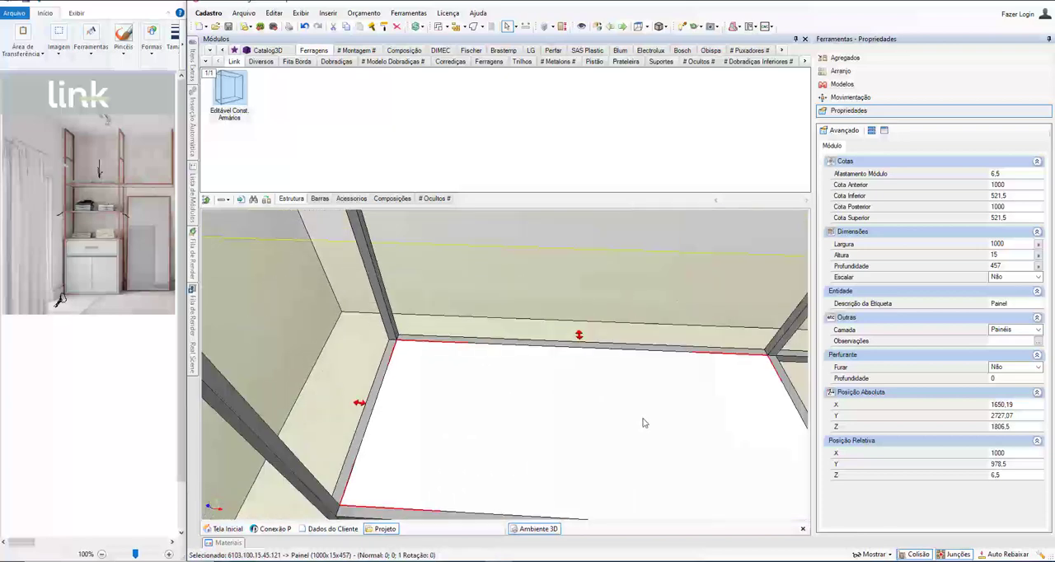
{"action": "right_click_drag", "start_coordinate": [643, 421], "coordinate": [582, 317]}
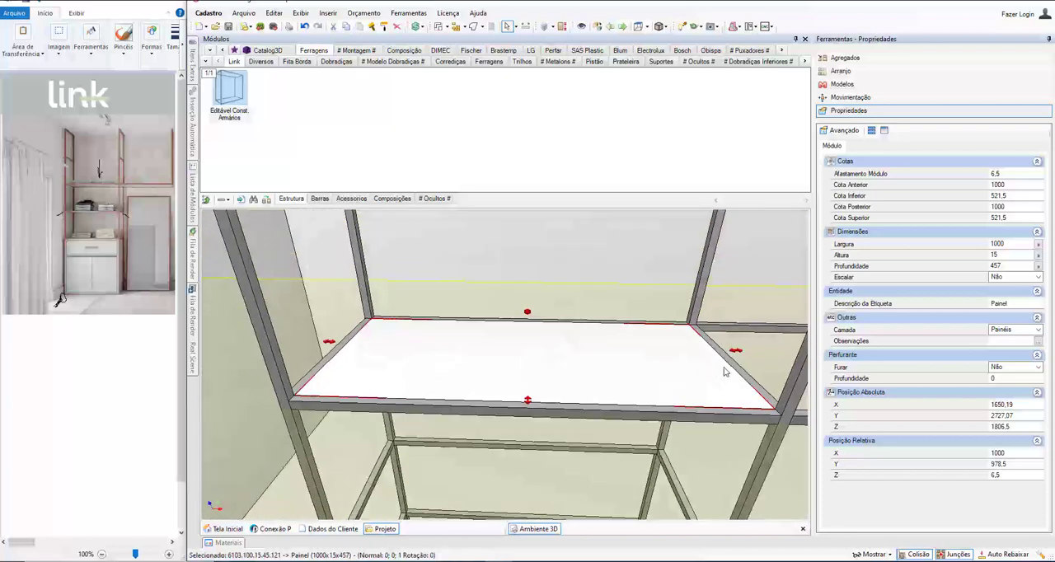
Step: Change the panel finish to Madeirado > Ibiza
{"action": "left_click", "coordinate": [843, 84]}
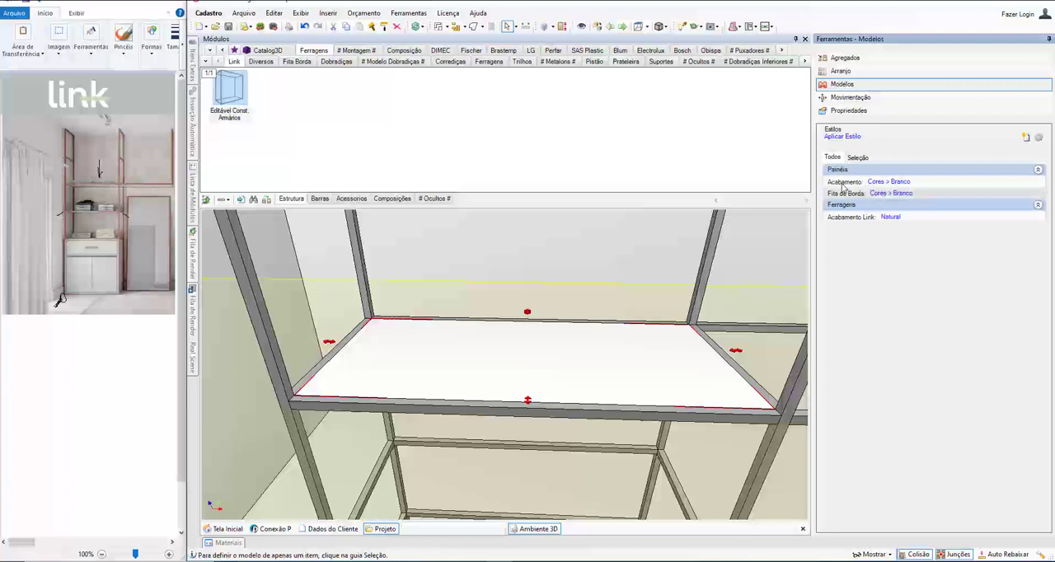
{"action": "left_click", "coordinate": [884, 182]}
{"action": "mouse_move", "coordinate": [923, 230]}
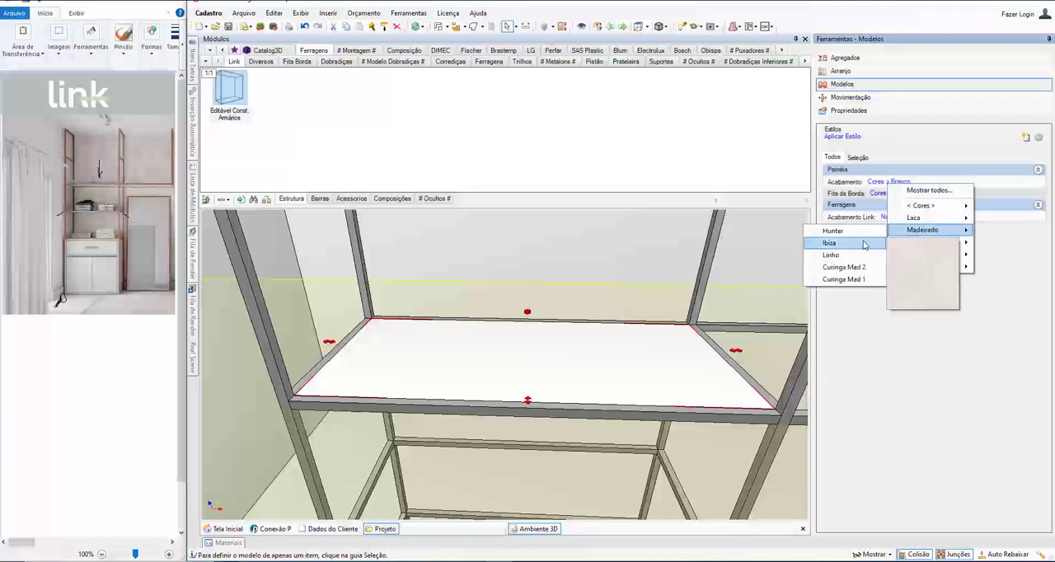
{"action": "left_click", "coordinate": [865, 244]}
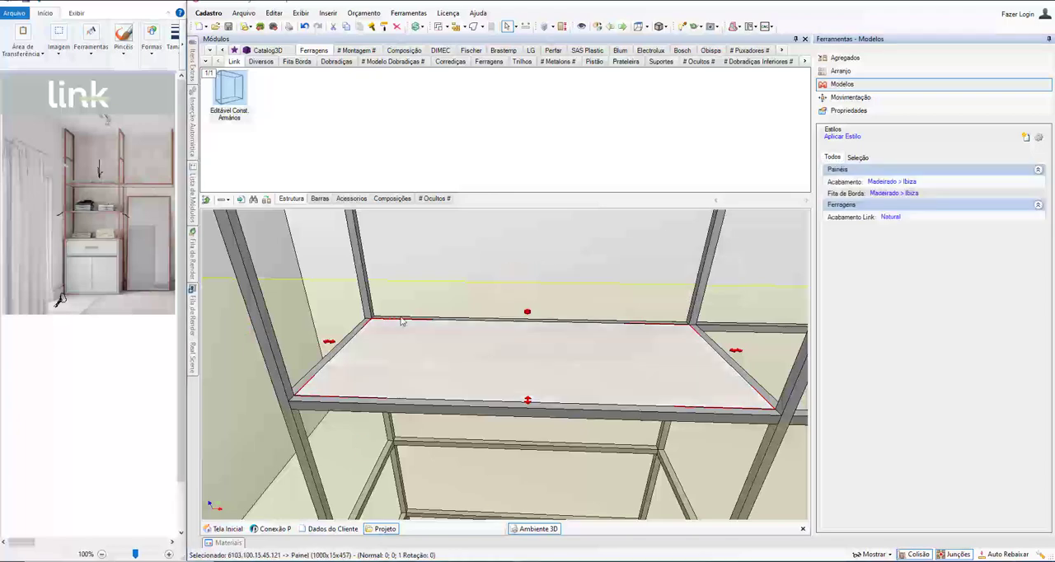
{"action": "mouse_move", "coordinate": [455, 350]}
{"action": "middle_mouse_down"}
{"action": "mouse_move", "coordinate": [445, 301]}
{"action": "mouse_move", "coordinate": [446, 353]}
{"action": "middle_mouse_up"}
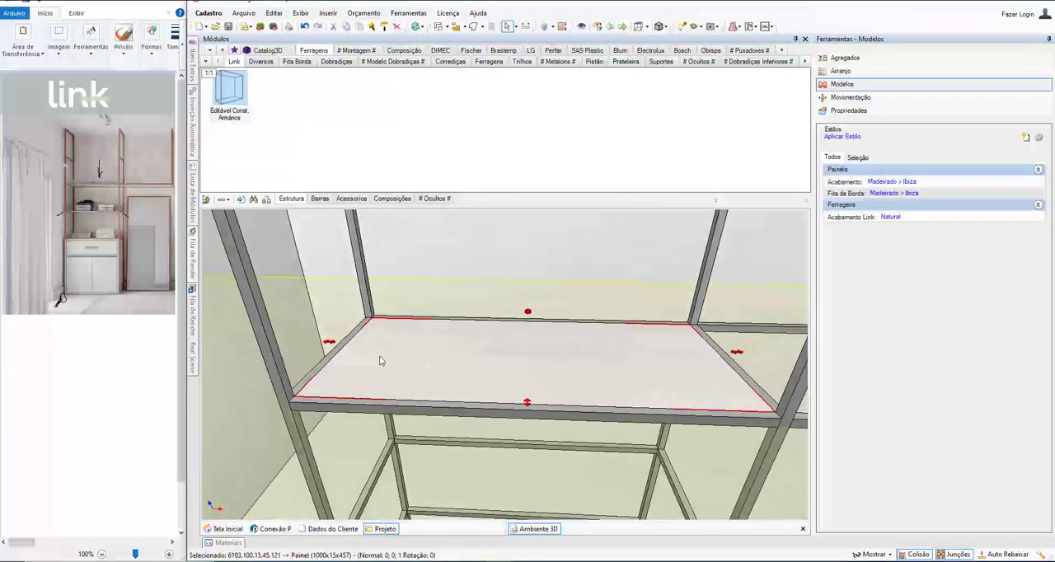
Step: Set Vão da Aba to 4 for the uppermost left horizontal shelf frame
{"action": "left_click", "coordinate": [480, 414]}
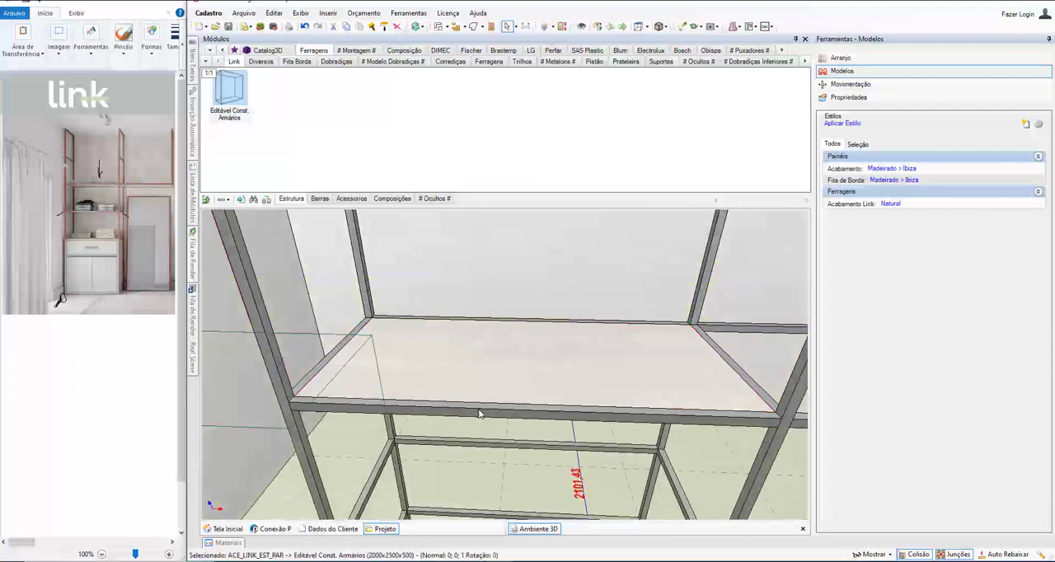
{"action": "left_click", "coordinate": [480, 414]}
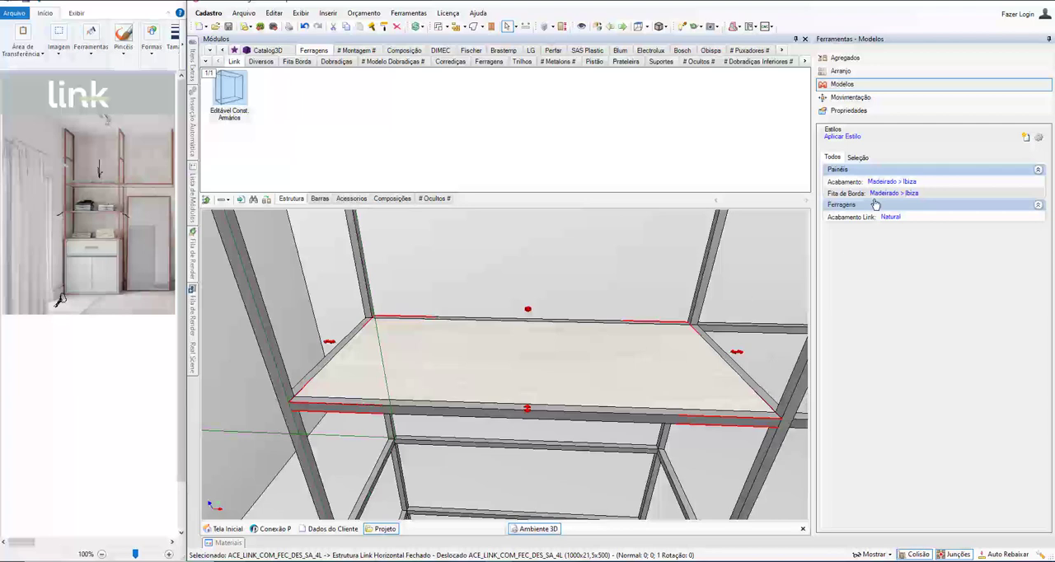
{"action": "left_click", "coordinate": [861, 110]}
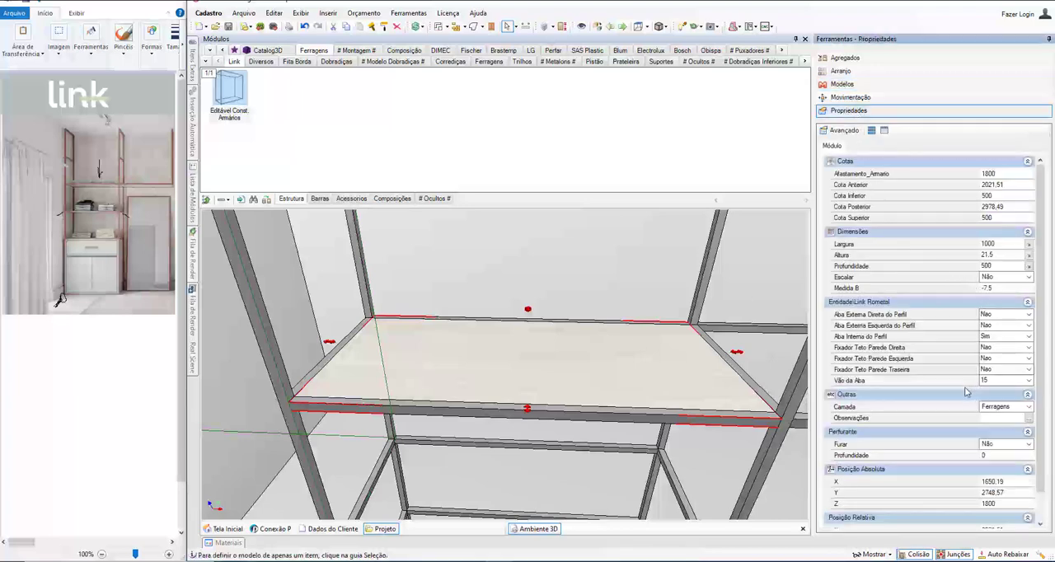
{"action": "left_click", "coordinate": [878, 382]}
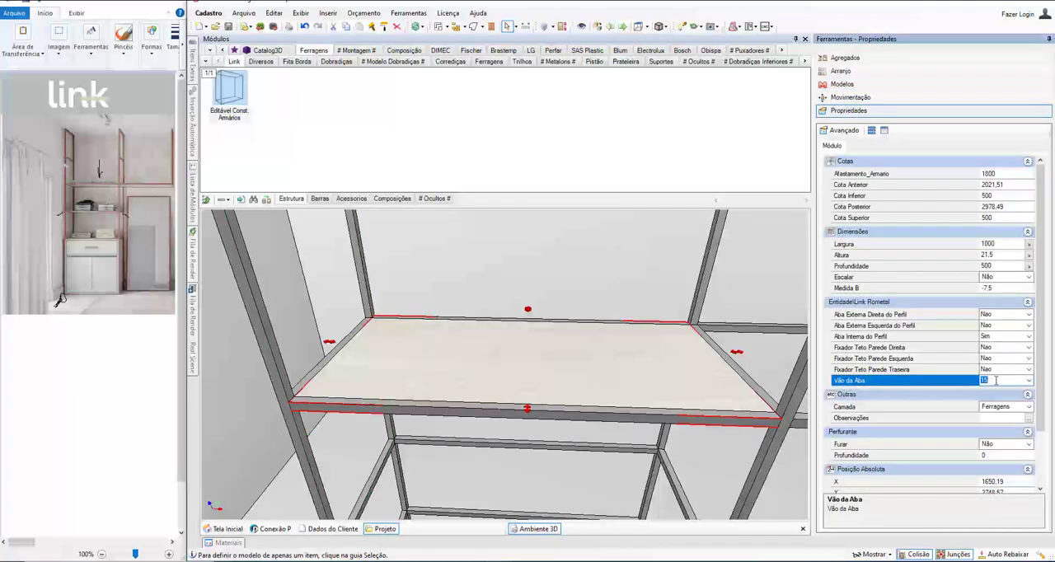
{"action": "left_click", "coordinate": [1029, 380]}
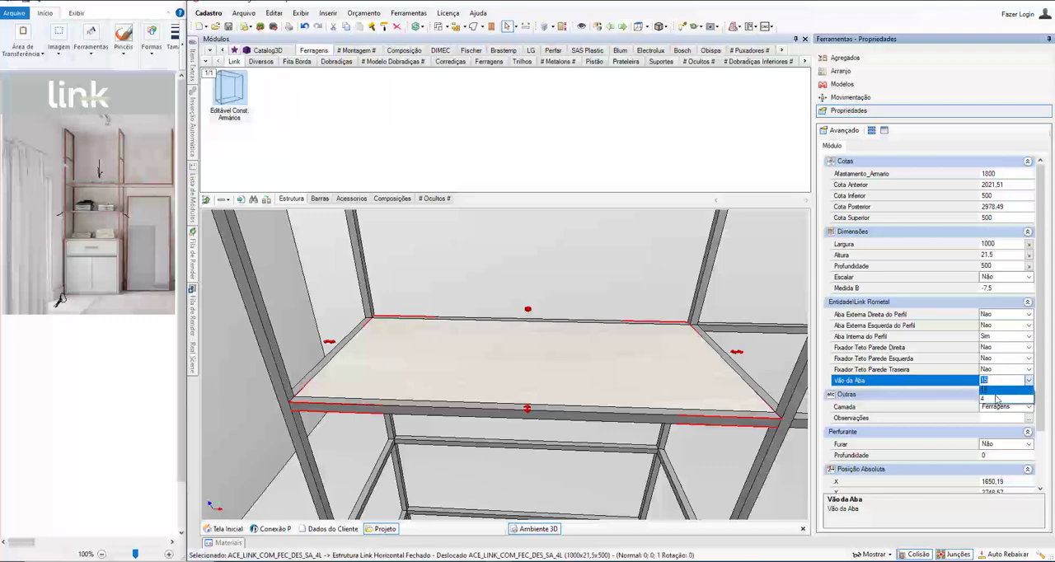
{"action": "left_click", "coordinate": [983, 401]}
Step: Hide the 4 mm glass shelf panel temporarily to examine the inner flange at the rear corner, and restore the panel
{"action": "left_click", "coordinate": [675, 378]}
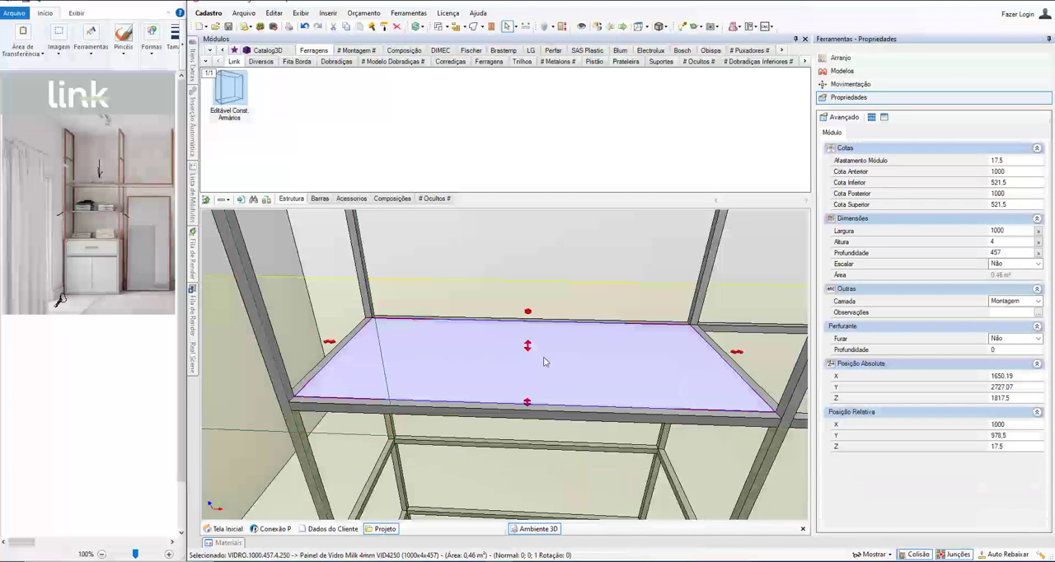
{"action": "scroll", "coordinate": [540, 367], "scroll_direction": "up", "scroll_amount": 1}
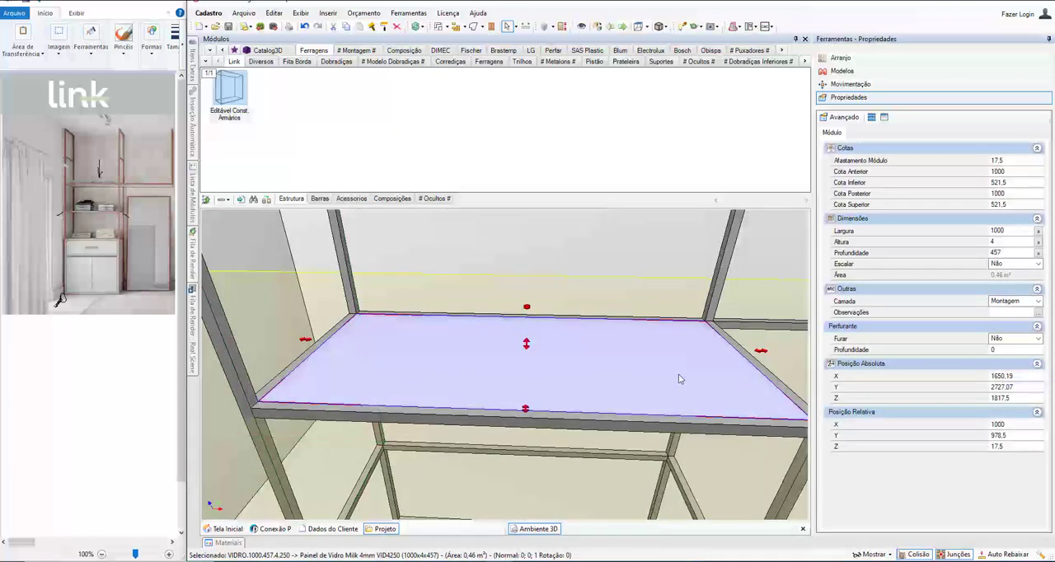
{"action": "key", "text": "ctrl+i"}
{"action": "scroll", "coordinate": [635, 360], "scroll_direction": "up", "scroll_amount": 5}
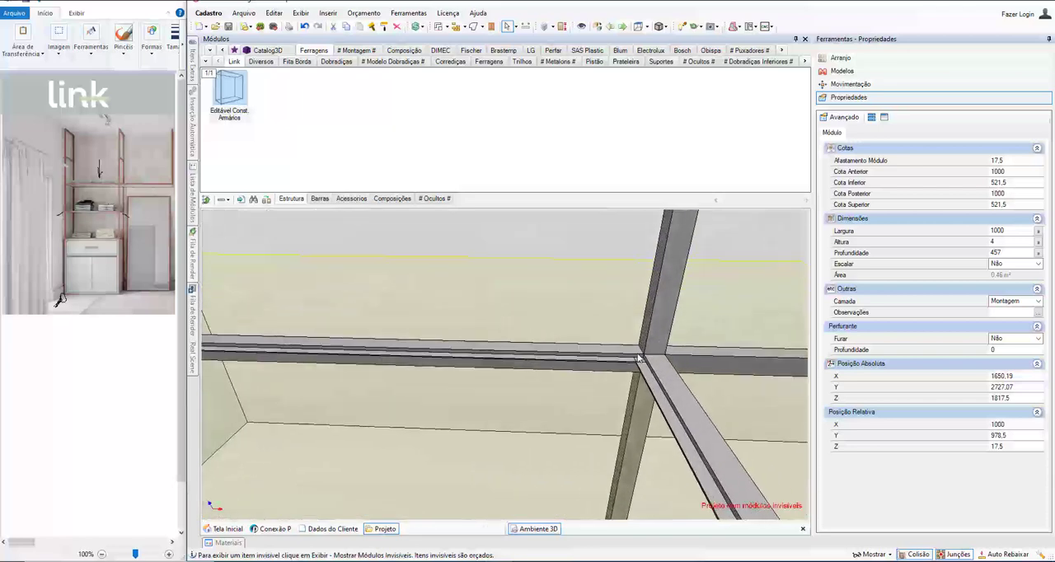
{"action": "middle_click_drag", "start_coordinate": [635, 360], "coordinate": [634, 366]}
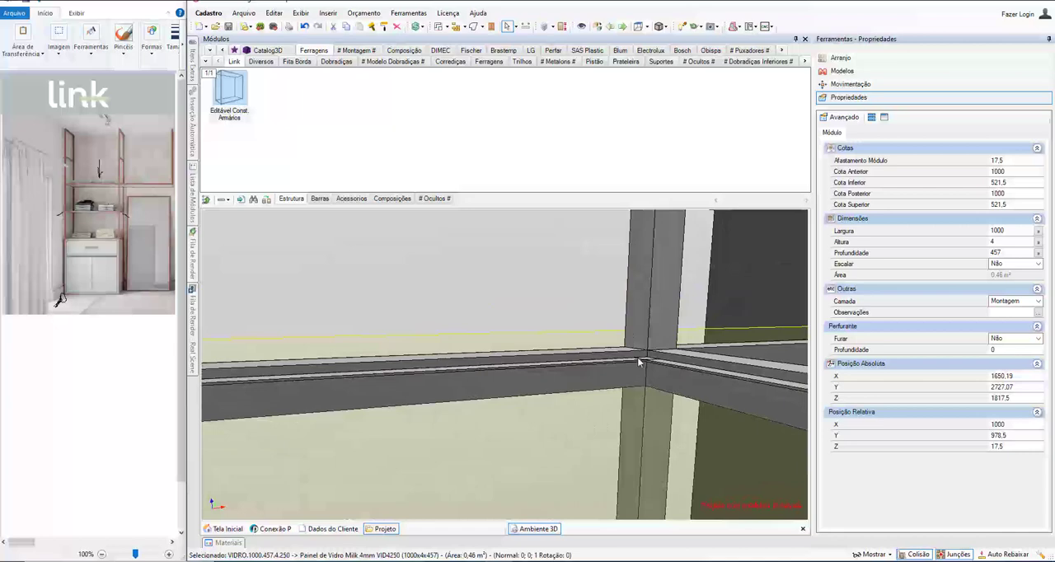
{"action": "left_click_drag", "start_coordinate": [639, 355], "coordinate": [637, 358]}
{"action": "middle_click_drag", "start_coordinate": [638, 363], "coordinate": [348, 345]}
{"action": "scroll", "coordinate": [318, 332], "scroll_direction": "down", "scroll_amount": 3}
Step: Return Vão da Aba to 15 for the uppermost left horizontal shelf frame
{"action": "left_click", "coordinate": [347, 345]}
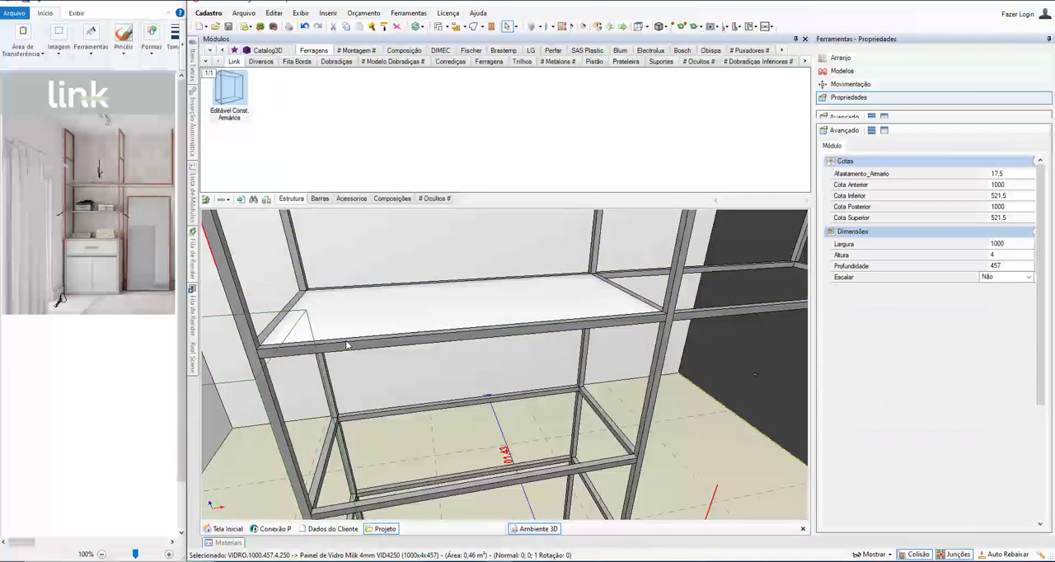
{"action": "left_click", "coordinate": [1001, 380]}
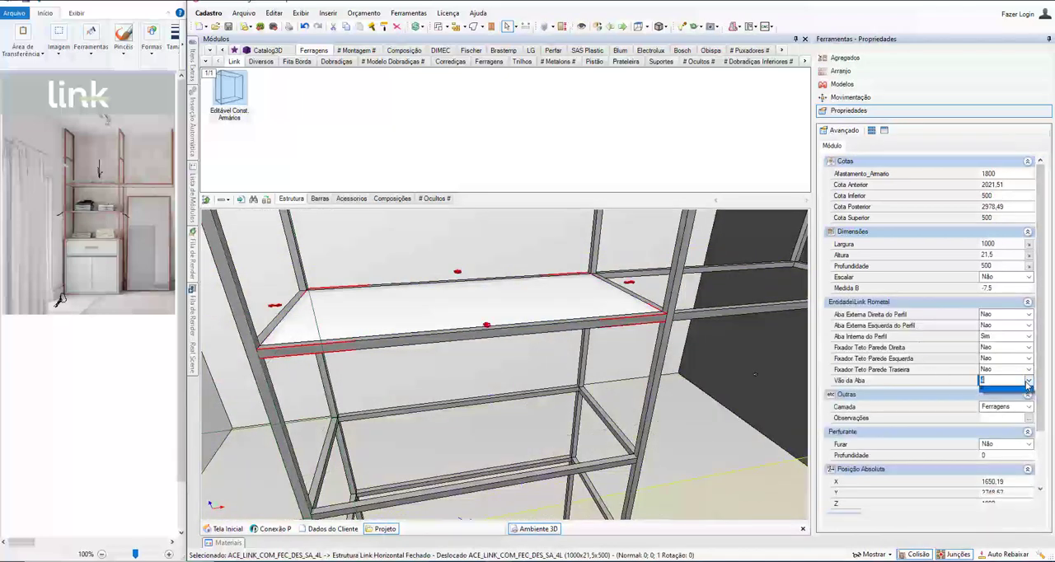
{"action": "left_click", "coordinate": [1002, 380]}
{"action": "left_click", "coordinate": [1004, 398]}
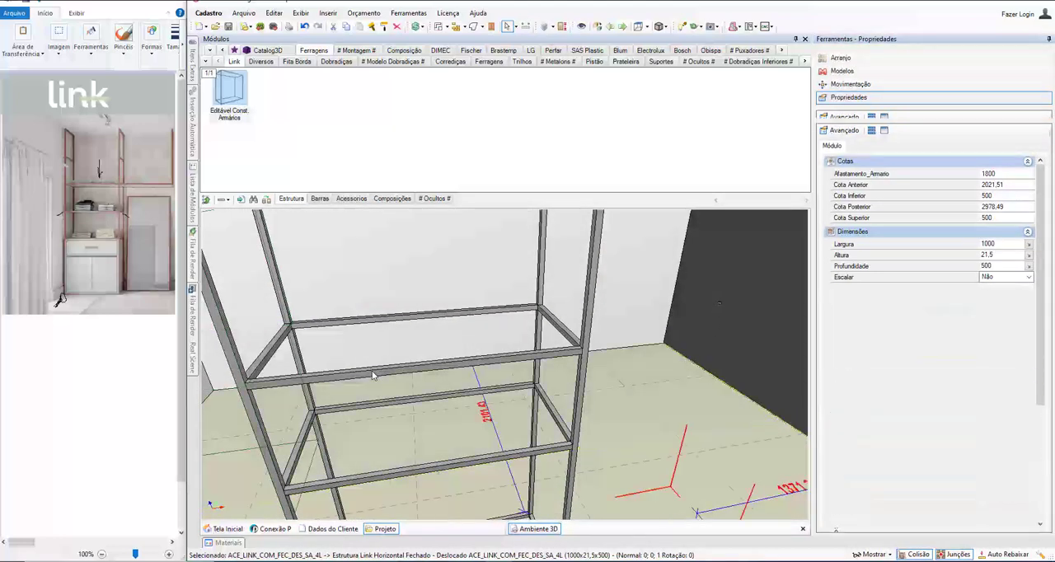
Step: Set Aba Interna do Perfil to Sim for the second left shelf frame from the top
{"action": "left_click", "coordinate": [375, 374]}
{"action": "left_click", "coordinate": [907, 339]}
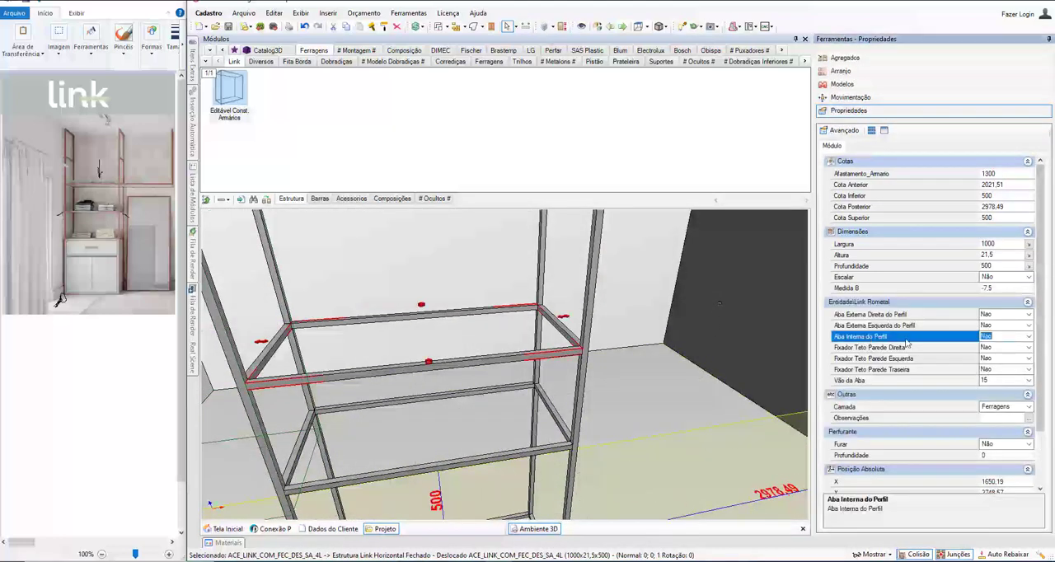
{"action": "left_click", "coordinate": [1029, 338]}
{"action": "left_click", "coordinate": [1002, 357]}
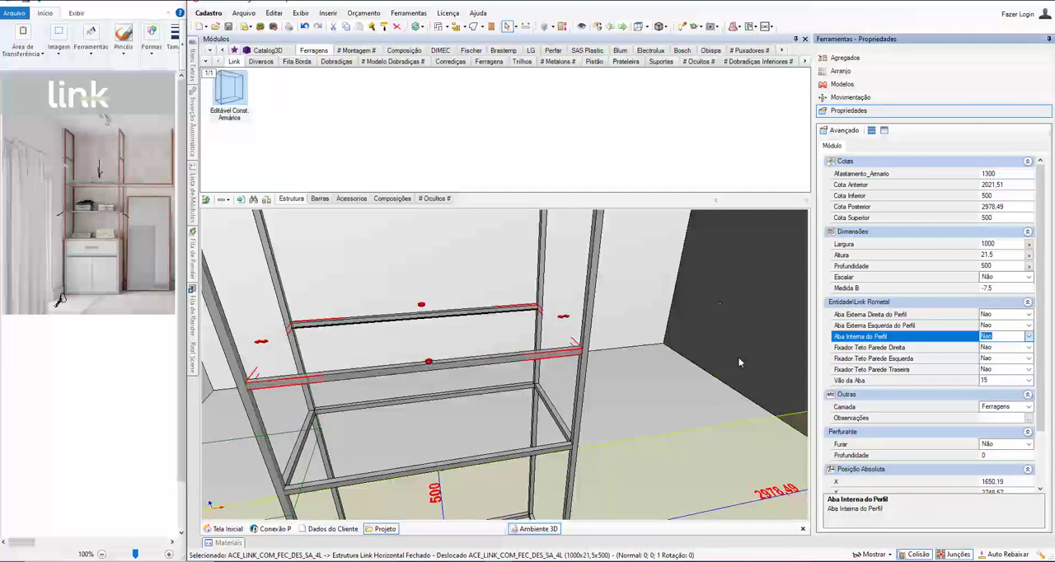
Step: Set Aba Interna do Perfil to Sim for the third left shelf frame, directly above the lowest bay
{"action": "middle_click_drag", "start_coordinate": [437, 386], "coordinate": [438, 341]}
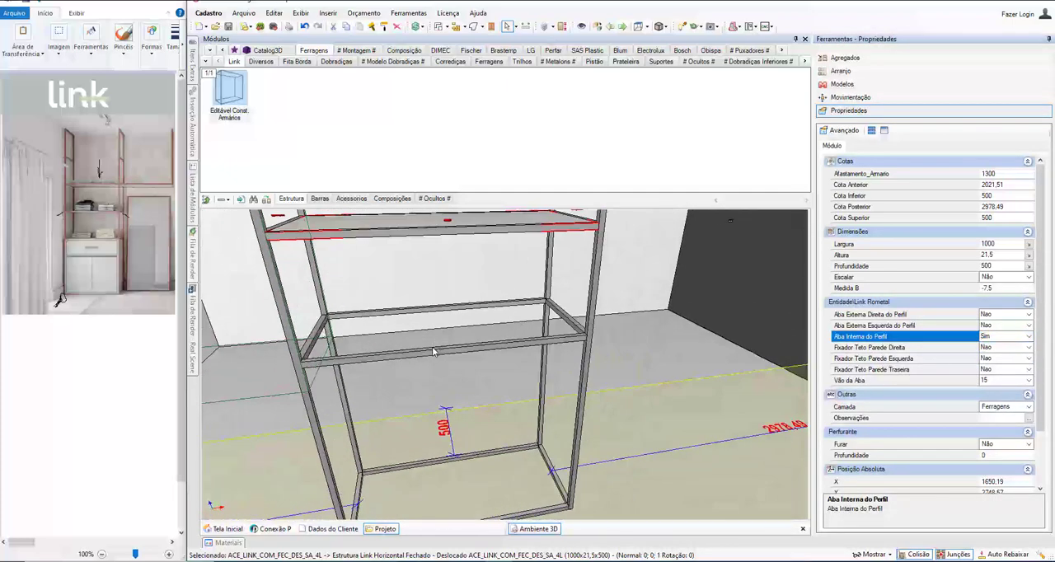
{"action": "double_click", "coordinate": [432, 347]}
{"action": "right_click_drag", "start_coordinate": [469, 355], "coordinate": [580, 437]}
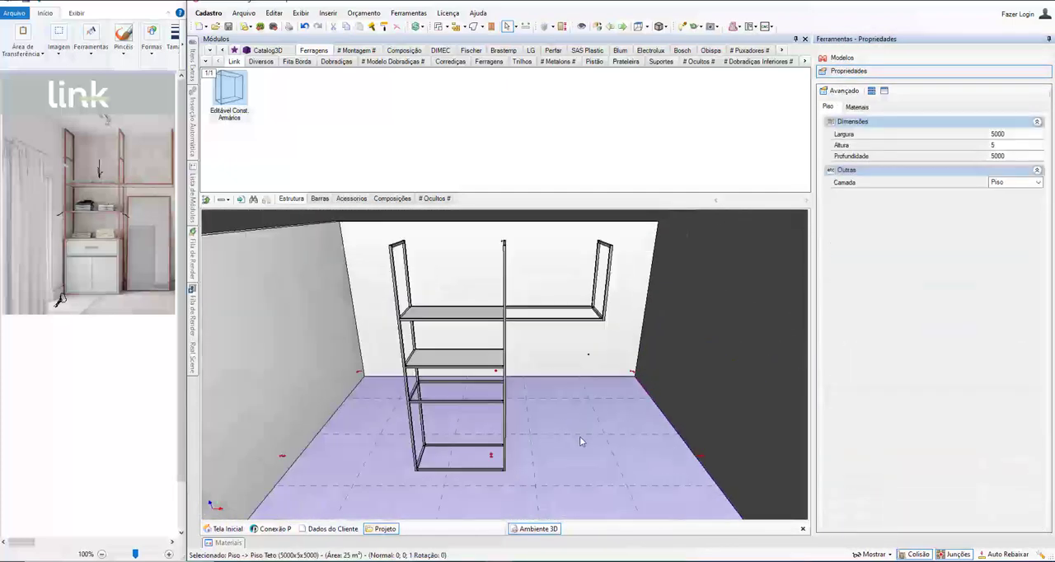
{"action": "scroll", "coordinate": [579, 436], "scroll_direction": "up", "scroll_amount": 5}
{"action": "left_click", "coordinate": [322, 419]}
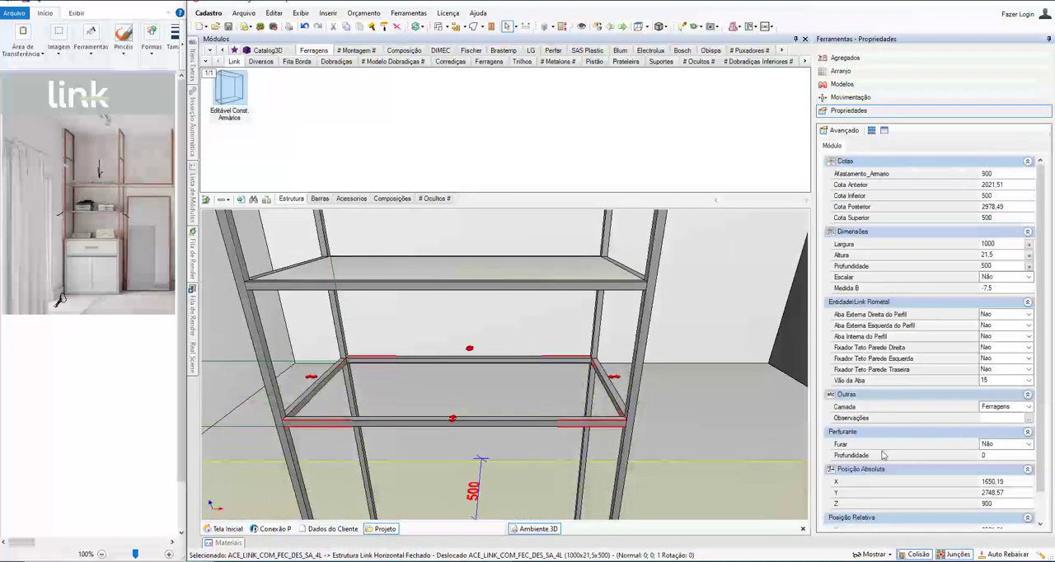
{"action": "left_click", "coordinate": [870, 337]}
{"action": "left_click", "coordinate": [1029, 337]}
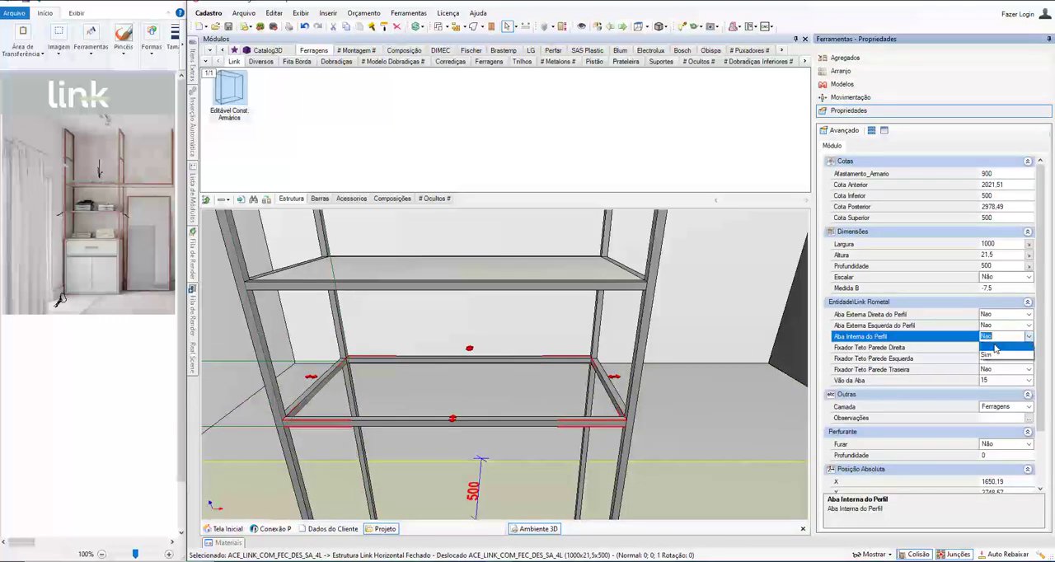
{"action": "left_click", "coordinate": [990, 360]}
Step: Set Aba Interna do Perfil to Sim for the horizontal frame of the upper right section
{"action": "scroll", "coordinate": [547, 352], "scroll_direction": "up", "scroll_amount": 4}
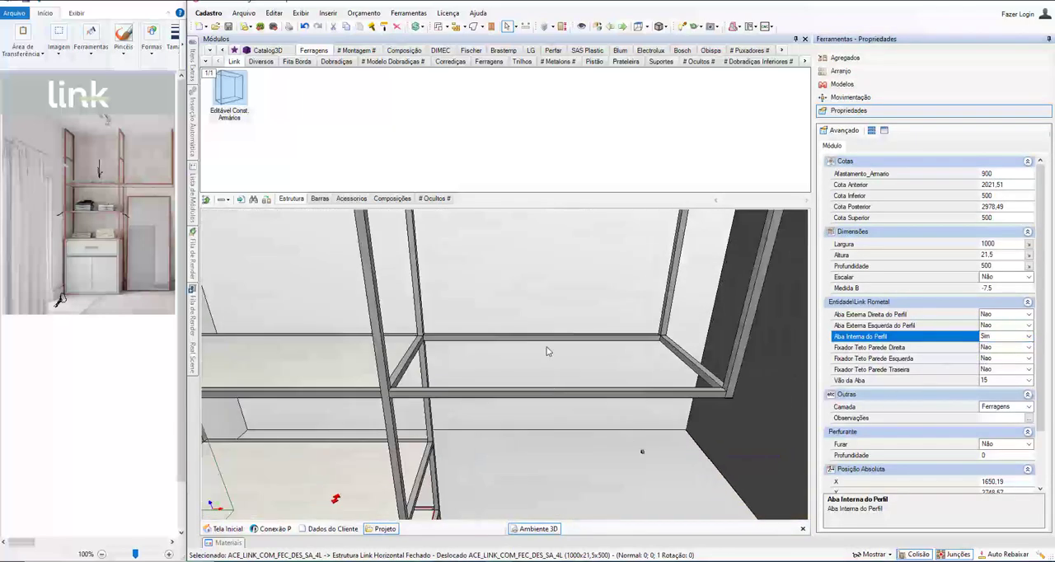
{"action": "left_click", "coordinate": [528, 393]}
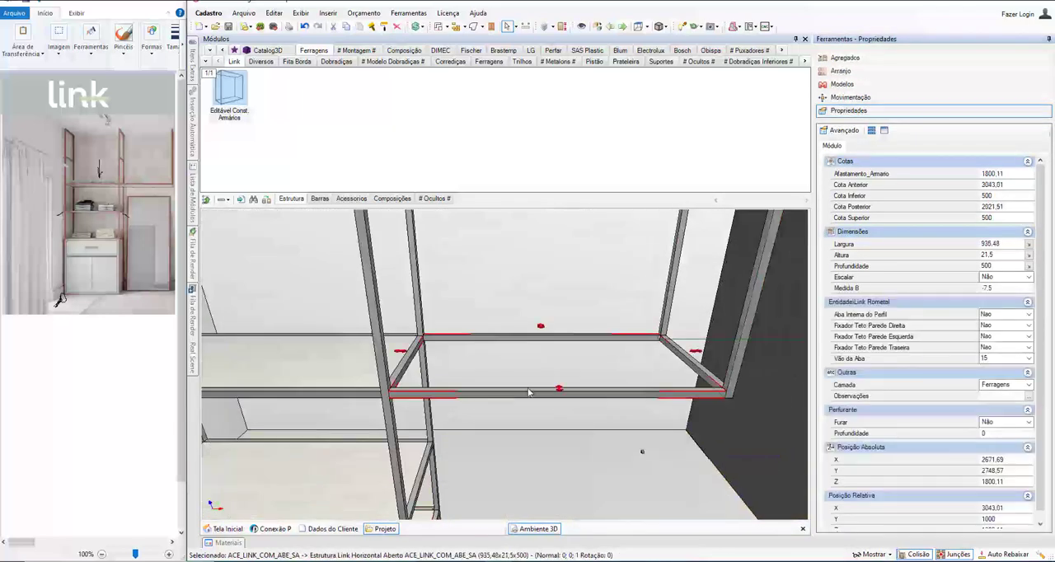
{"action": "left_click", "coordinate": [860, 315]}
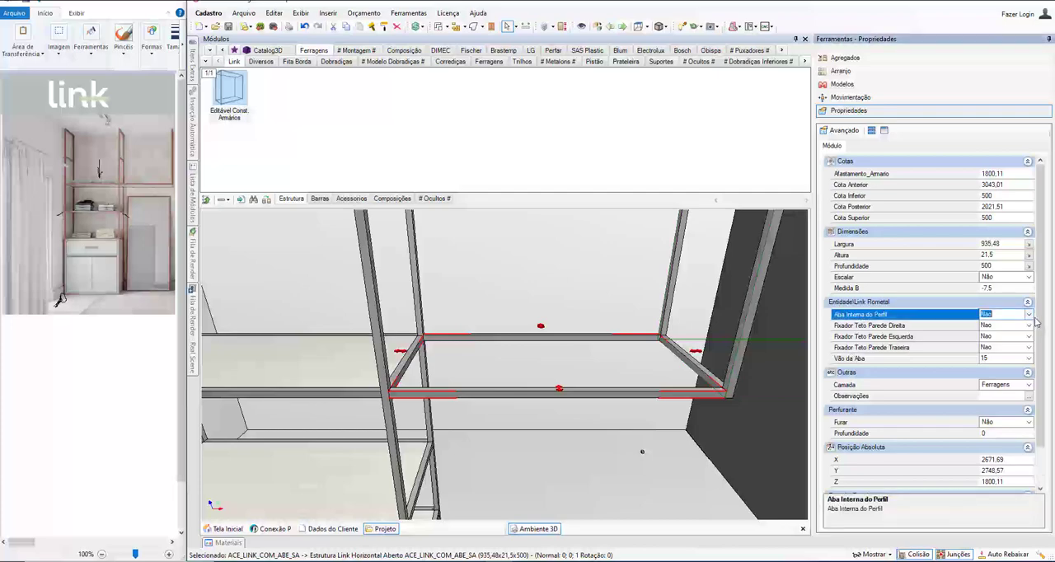
{"action": "left_click", "coordinate": [1028, 315]}
{"action": "left_click", "coordinate": [993, 337]}
Step: Edit the whole cabinet in the Construtor de Armários and insert a Balcões Inferiores unit into the lowest left bay
{"action": "scroll", "coordinate": [430, 350], "scroll_direction": "down", "scroll_amount": 4}
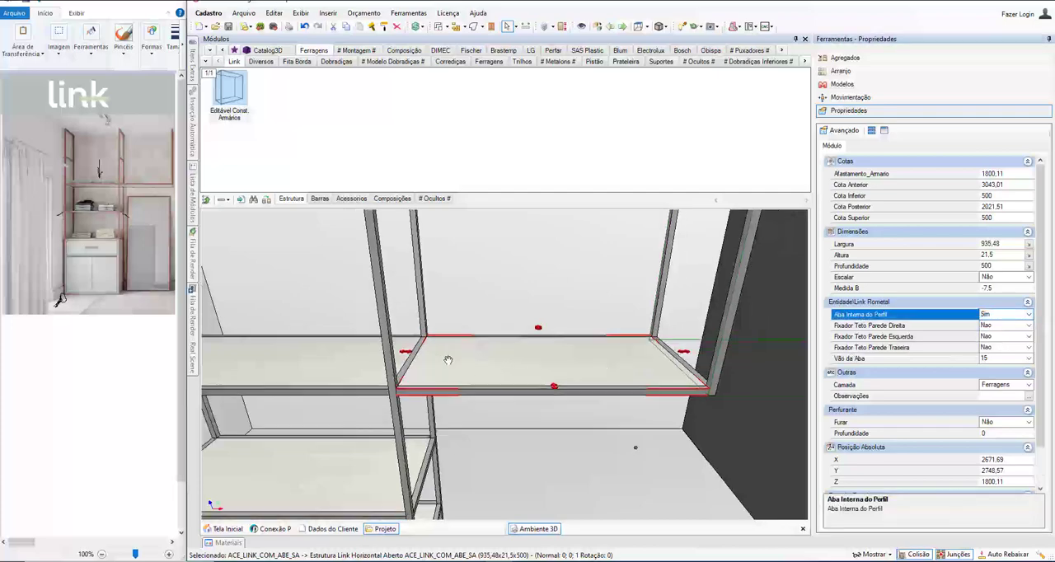
{"action": "middle_click_drag", "start_coordinate": [430, 351], "coordinate": [392, 389]}
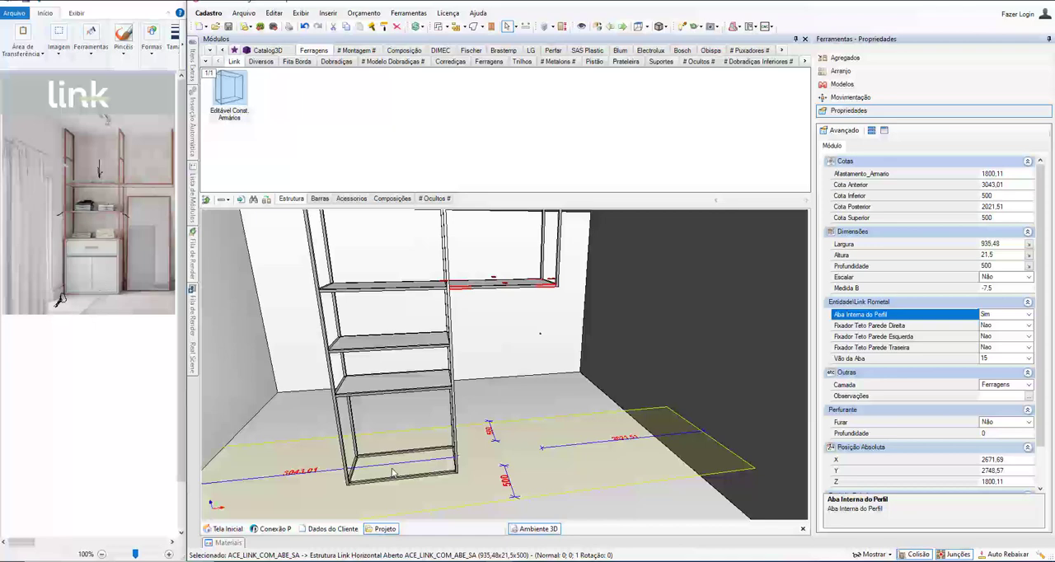
{"action": "left_click", "coordinate": [350, 397]}
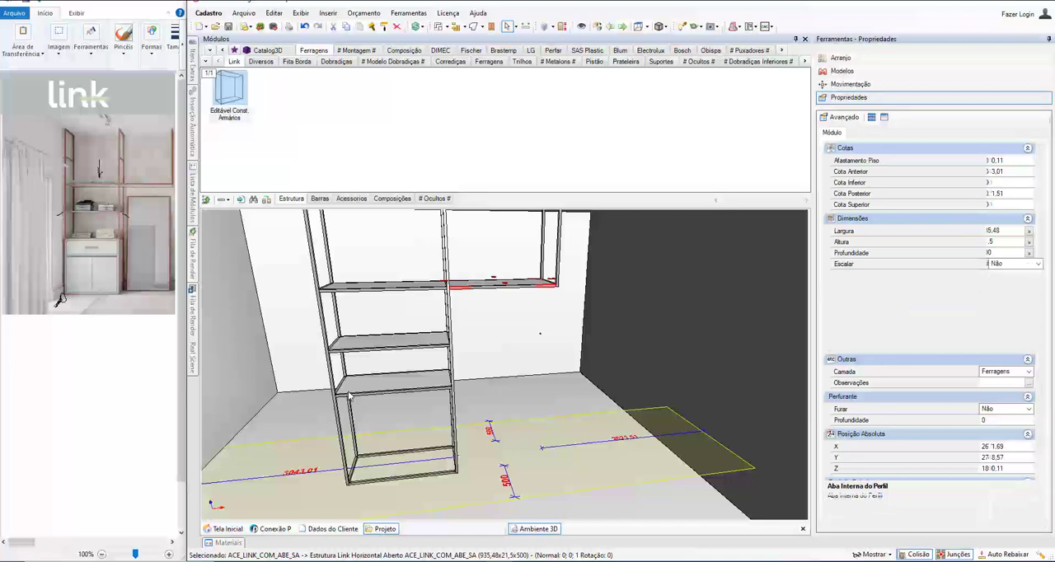
{"action": "right_click", "coordinate": [400, 387]}
{"action": "left_click", "coordinate": [426, 375]}
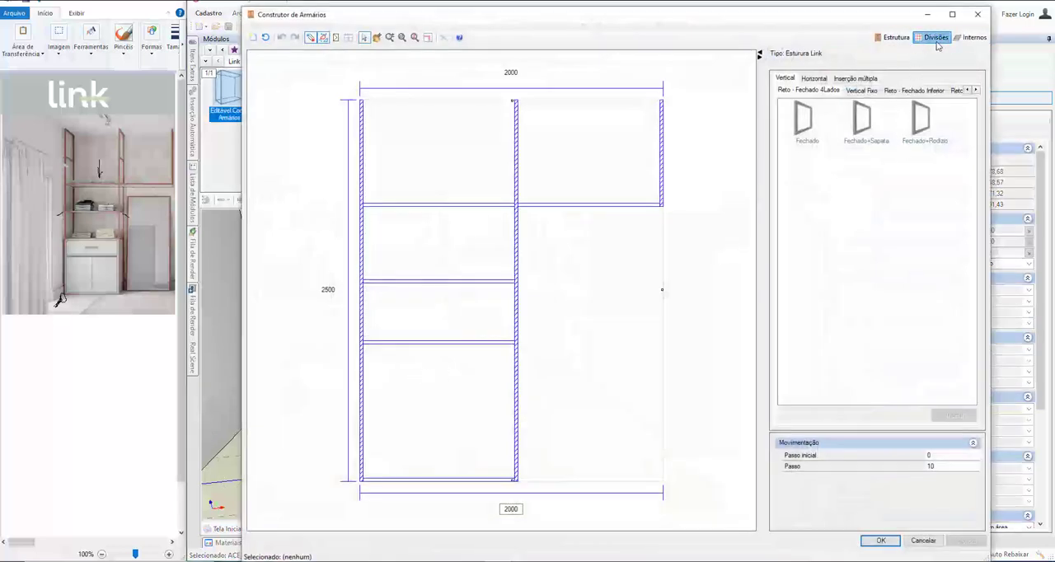
{"action": "left_click", "coordinate": [965, 38]}
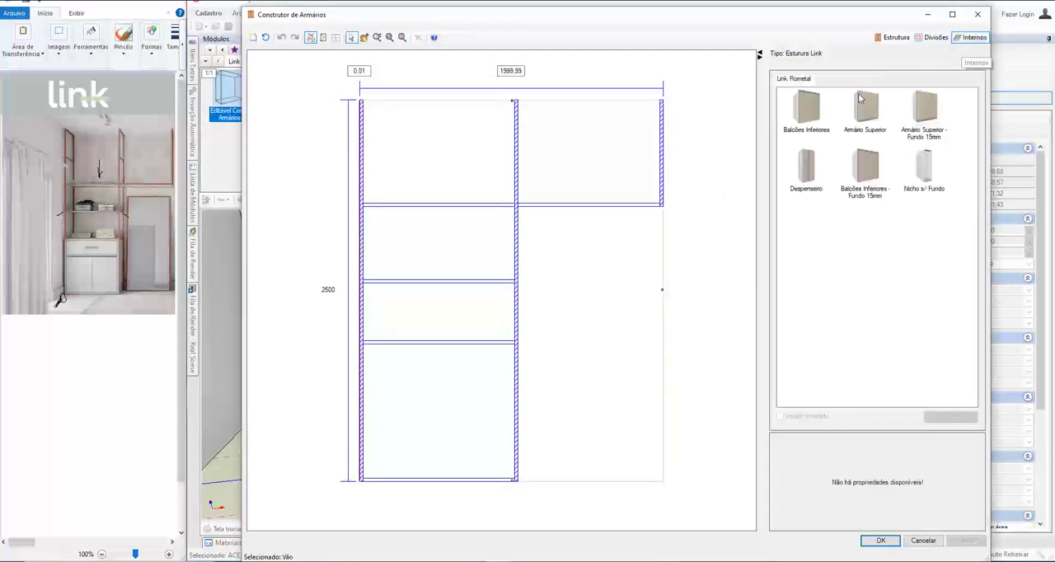
{"action": "left_click", "coordinate": [801, 123]}
{"action": "left_click_drag", "start_coordinate": [809, 113], "coordinate": [456, 405]}
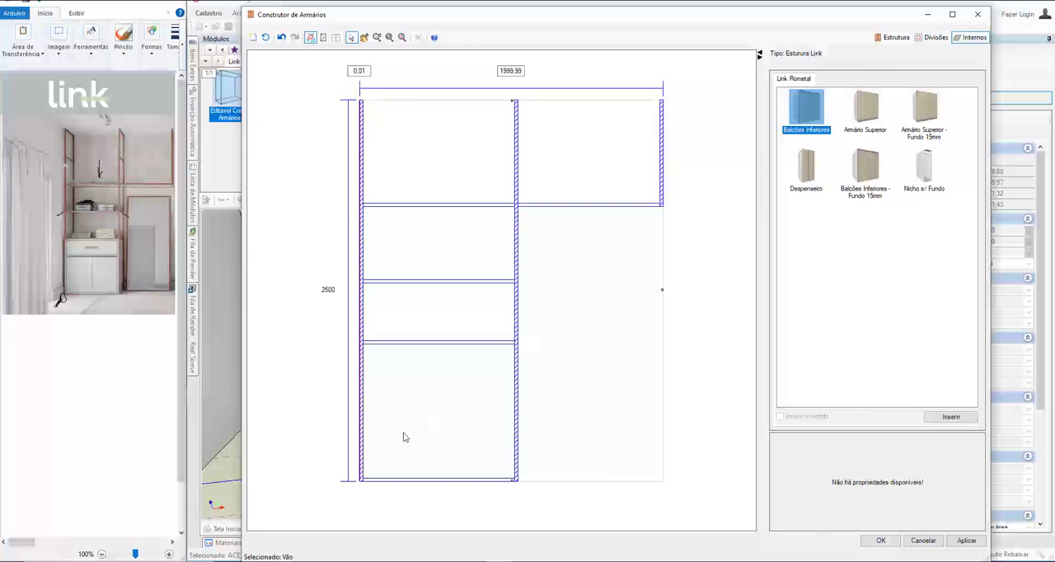
{"action": "left_click", "coordinate": [879, 540]}
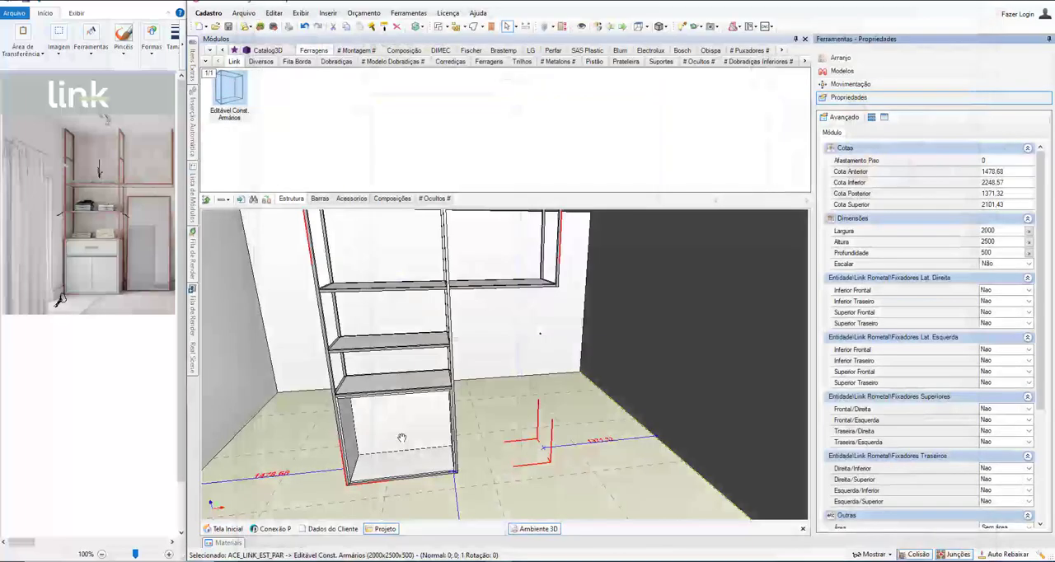
Step: Select the base unit in the lowest left bay and open it for editing in the Construtor de Armários
{"action": "middle_click_drag", "start_coordinate": [401, 437], "coordinate": [434, 437]}
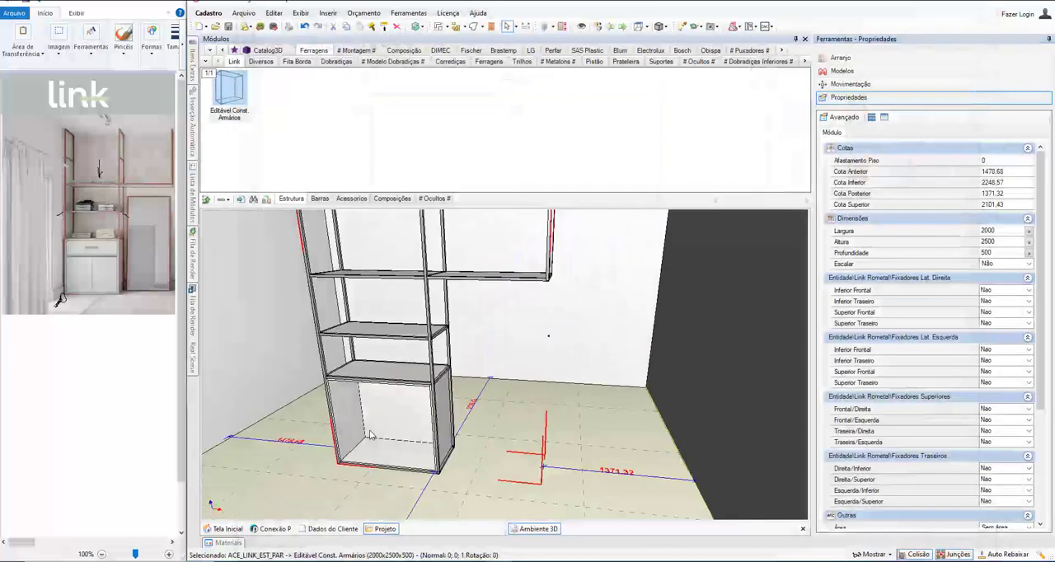
{"action": "scroll", "coordinate": [377, 410], "scroll_direction": "up", "scroll_amount": 4}
{"action": "middle_click_drag", "start_coordinate": [377, 410], "coordinate": [451, 329]}
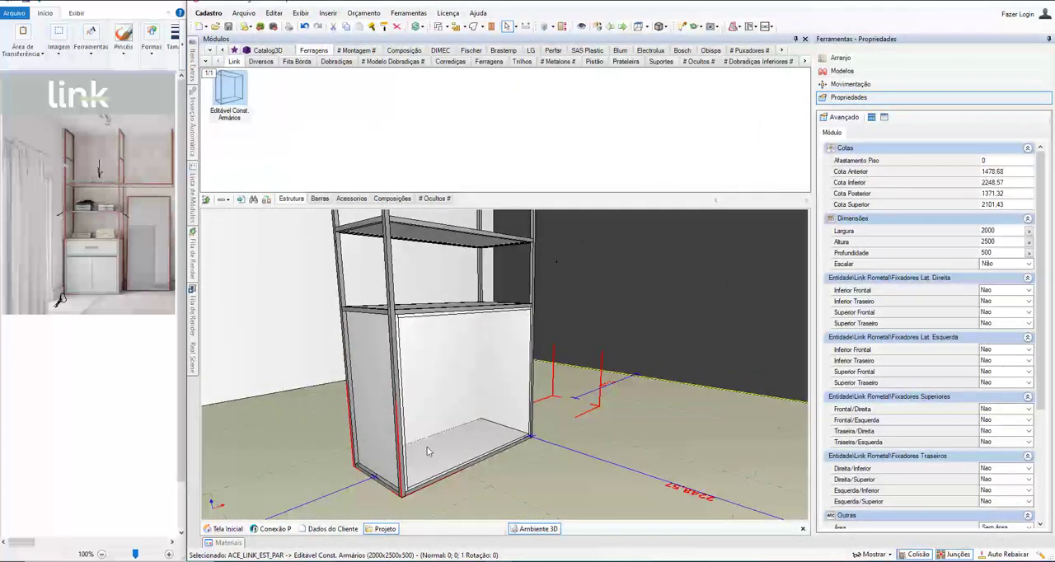
{"action": "middle_click_drag", "start_coordinate": [446, 436], "coordinate": [415, 470]}
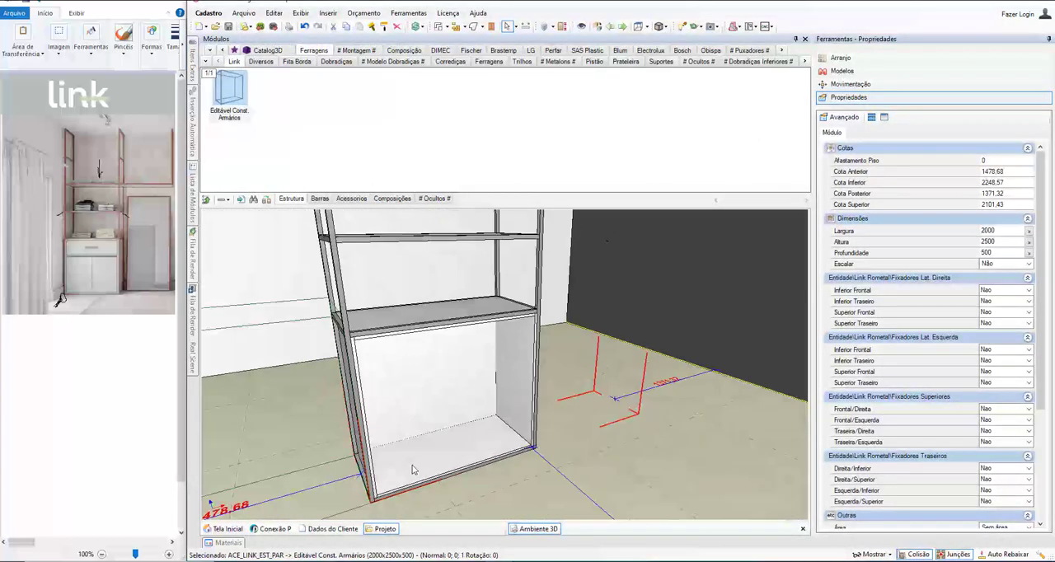
{"action": "left_click", "coordinate": [413, 466]}
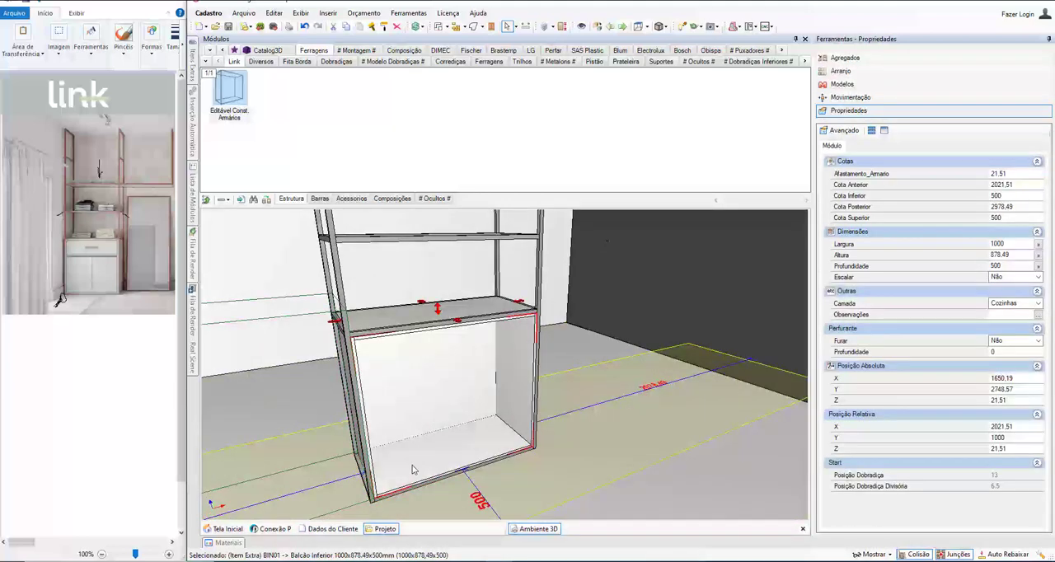
{"action": "left_click", "coordinate": [496, 242]}
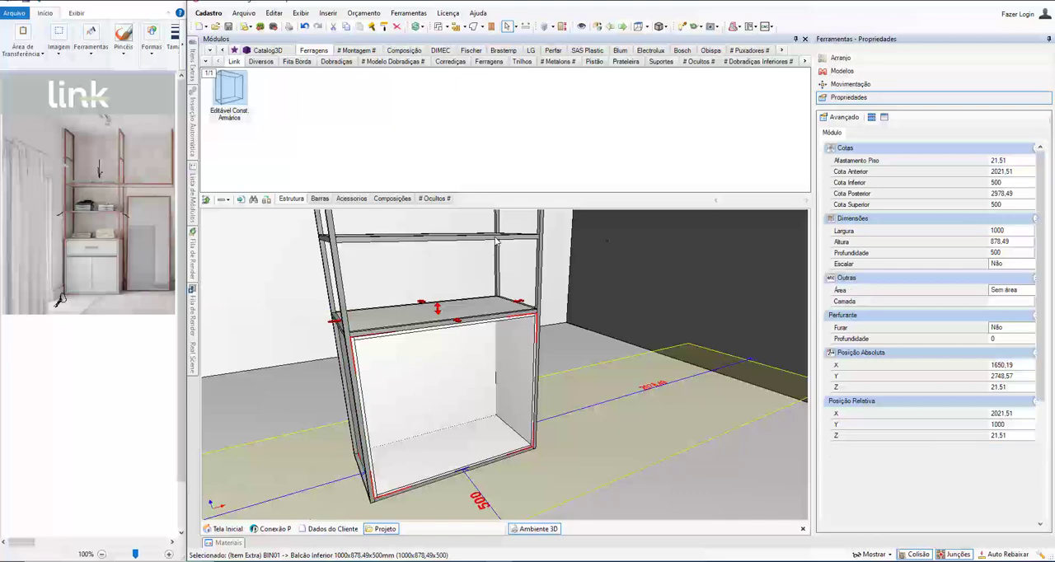
{"action": "left_click", "coordinate": [458, 454]}
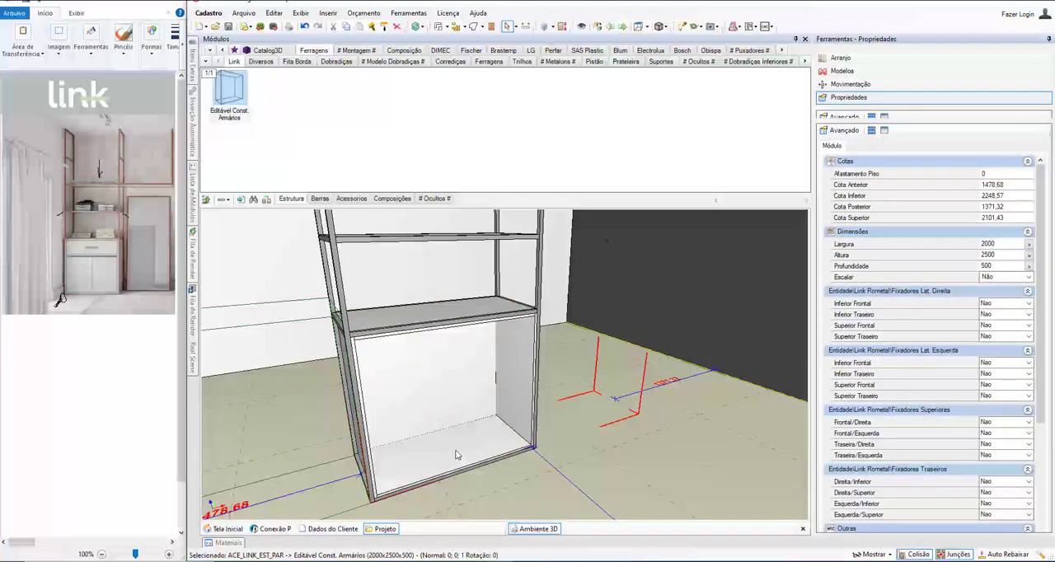
{"action": "right_click", "coordinate": [458, 454]}
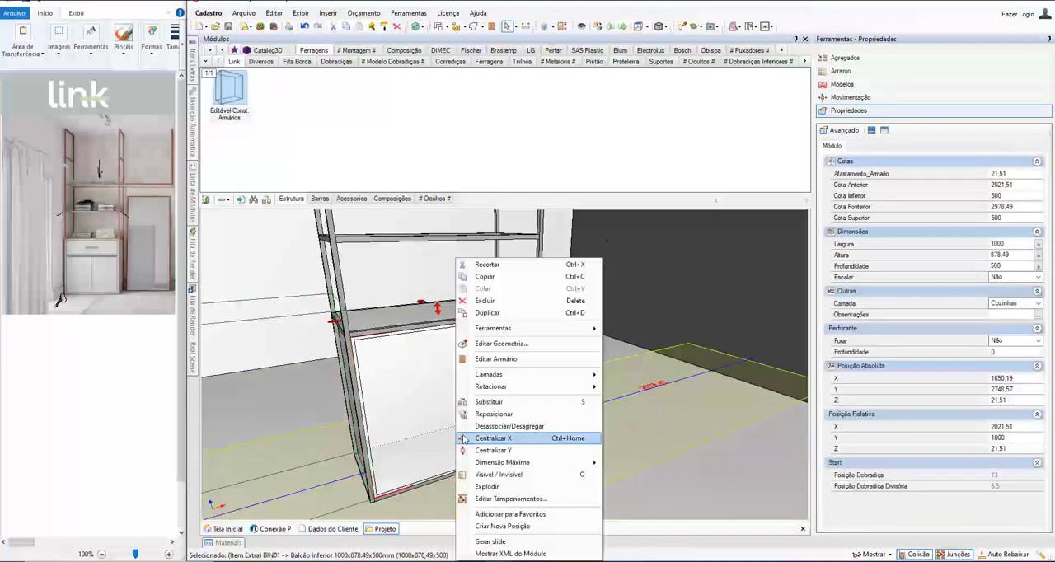
{"action": "left_click", "coordinate": [481, 365]}
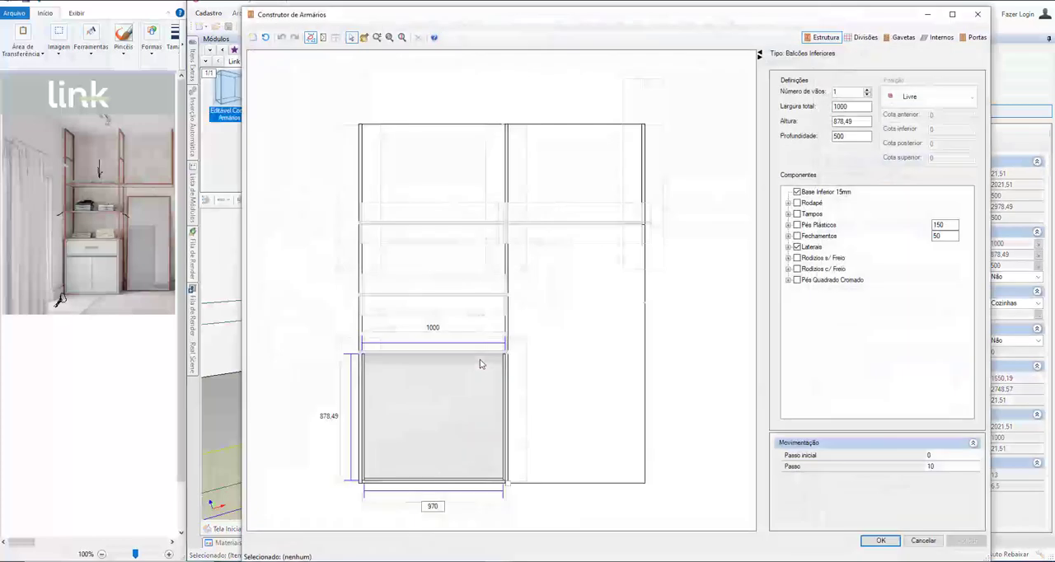
Step: Insert a fixed s/ Recuo Front shelf into the base unit, about 610 mm above its bottom panel
{"action": "left_click", "coordinate": [458, 404]}
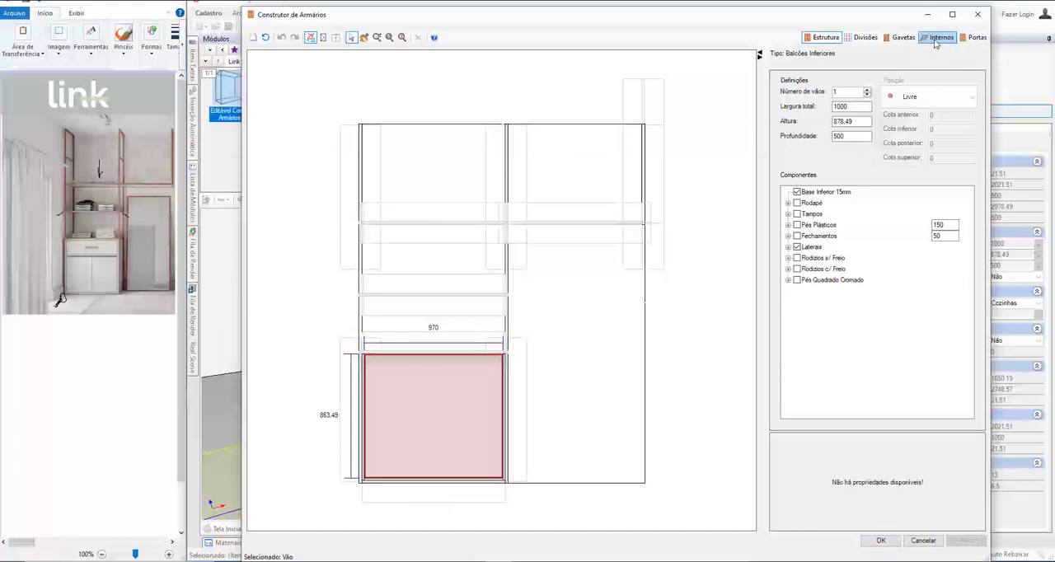
{"action": "left_click", "coordinate": [863, 37]}
{"action": "left_click", "coordinate": [814, 80]}
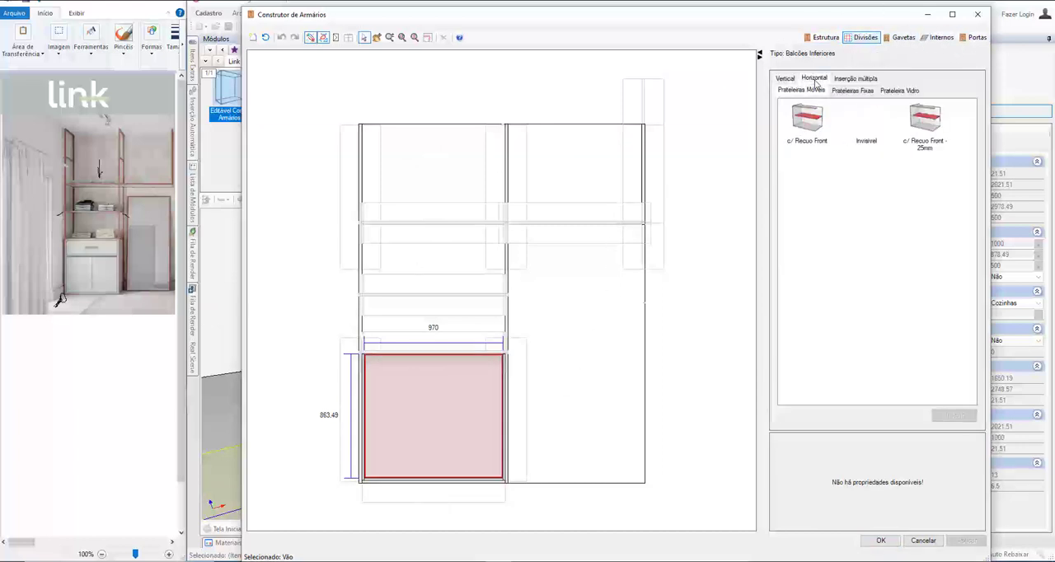
{"action": "left_click", "coordinate": [840, 93]}
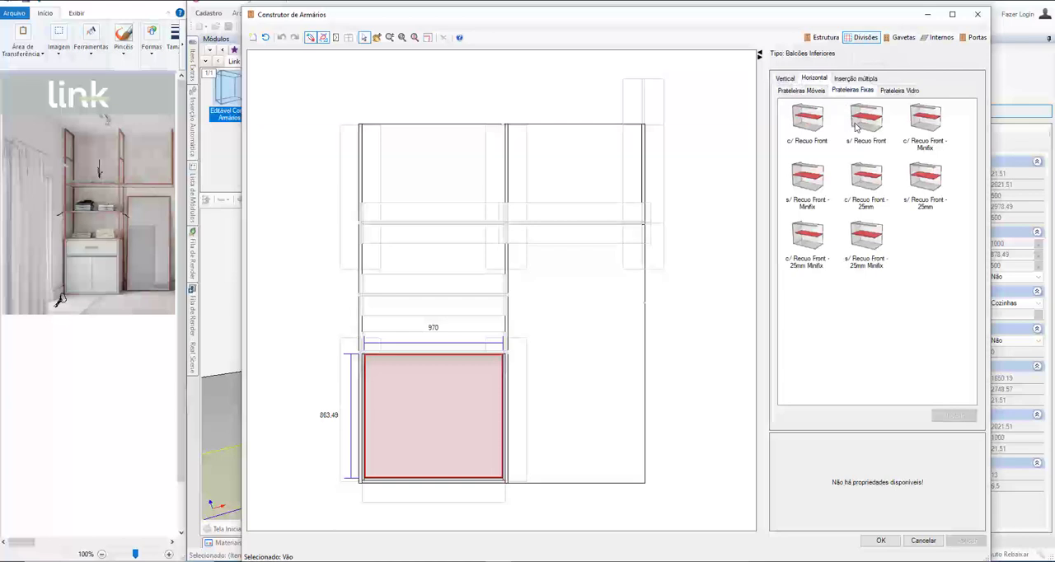
{"action": "left_click", "coordinate": [862, 122]}
{"action": "left_click", "coordinate": [427, 415]}
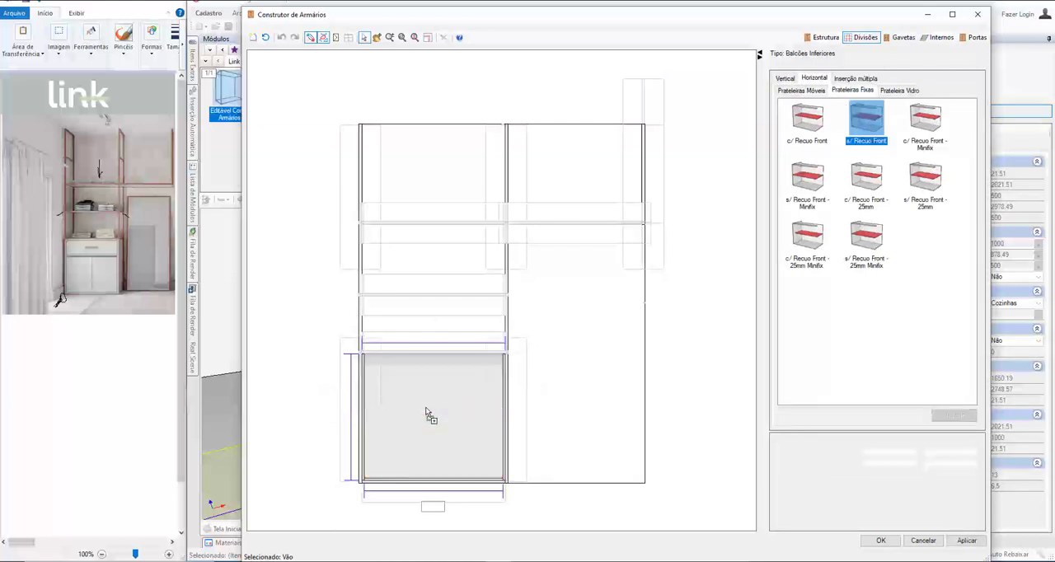
{"action": "left_click", "coordinate": [425, 414]}
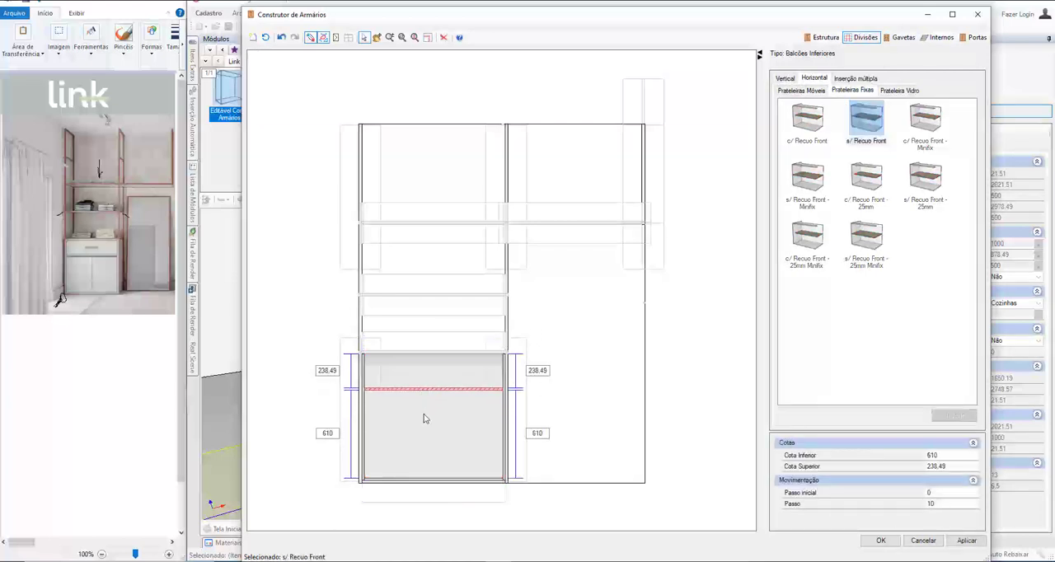
Step: Insert a pair of Inferior Dob Total (7001) - Embutida doors into the base unit's opening below the shelf
{"action": "left_click", "coordinate": [424, 416]}
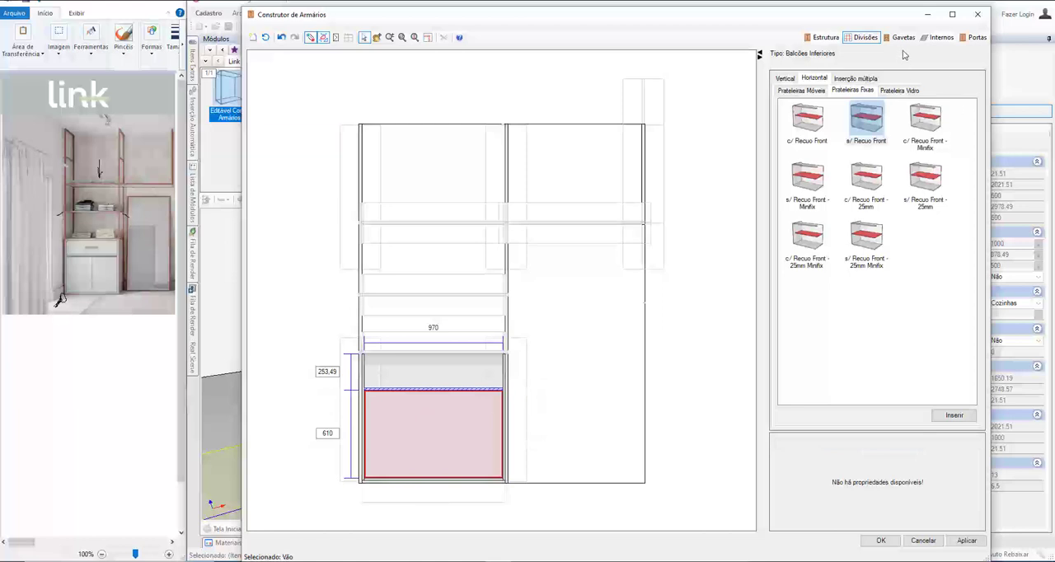
{"action": "left_click", "coordinate": [973, 37]}
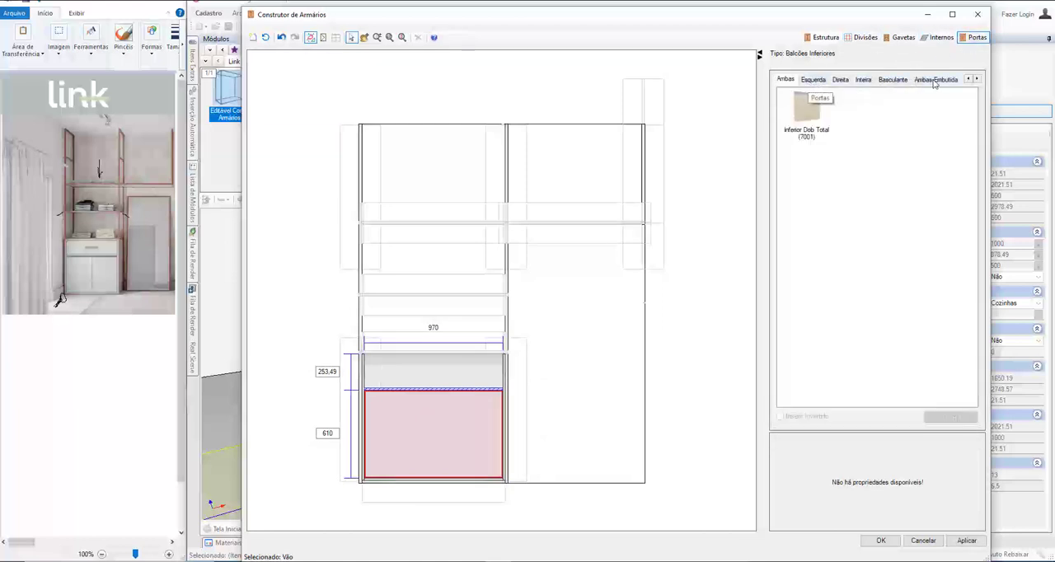
{"action": "left_click", "coordinate": [948, 80]}
{"action": "left_click", "coordinate": [806, 111]}
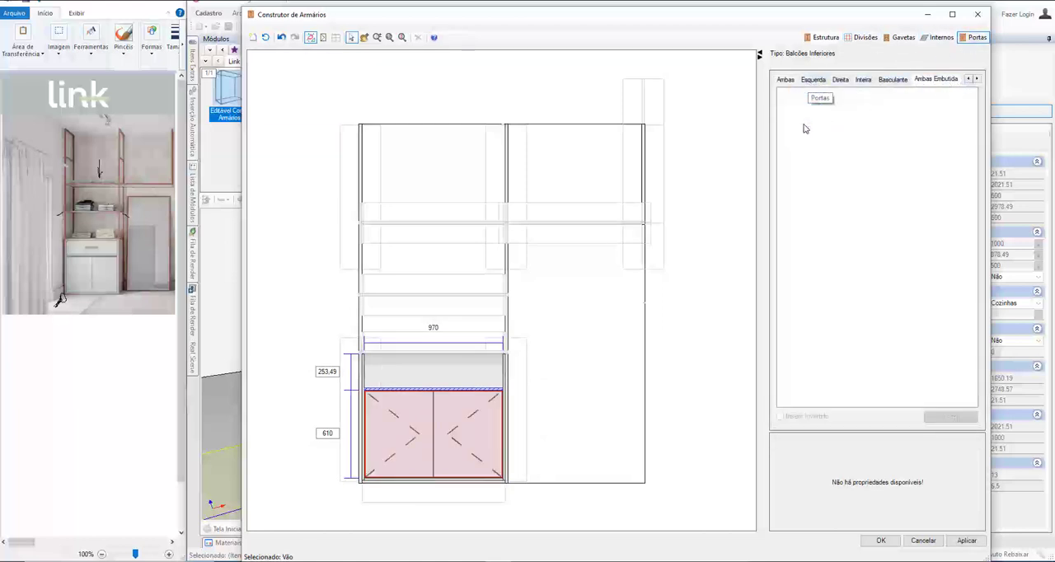
Step: Insert one Gaveta Embutida drawer into the opening above the doors and apply the base unit changes to the model
{"action": "left_click", "coordinate": [440, 380]}
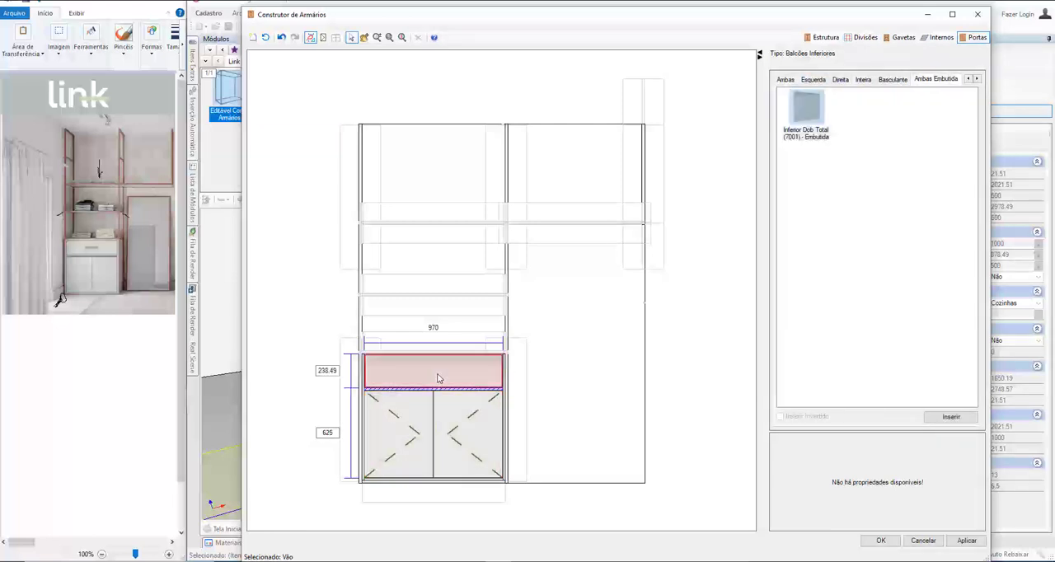
{"action": "left_click", "coordinate": [900, 37]}
{"action": "left_click", "coordinate": [876, 80]}
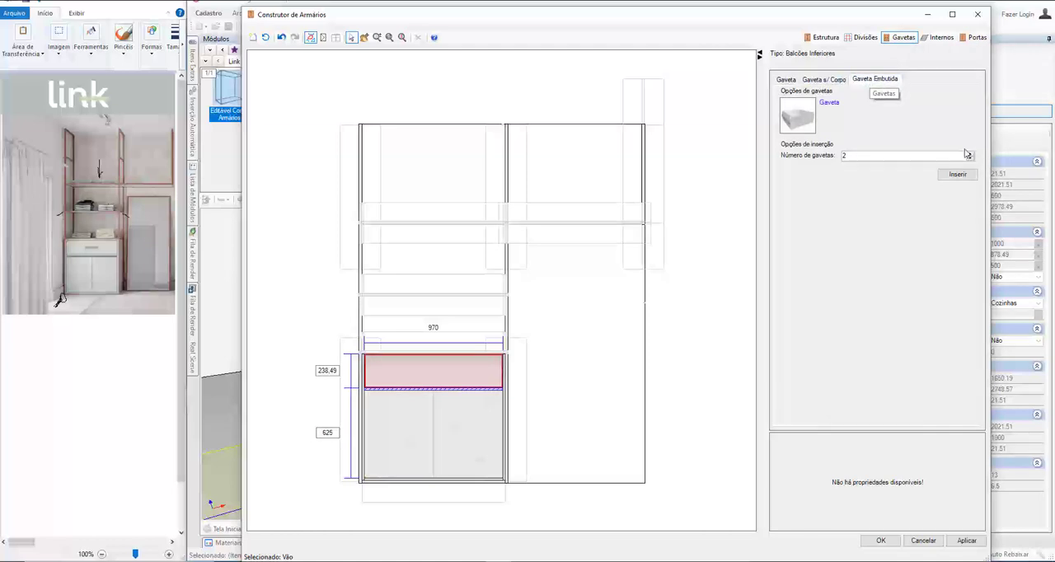
{"action": "left_click", "coordinate": [958, 175]}
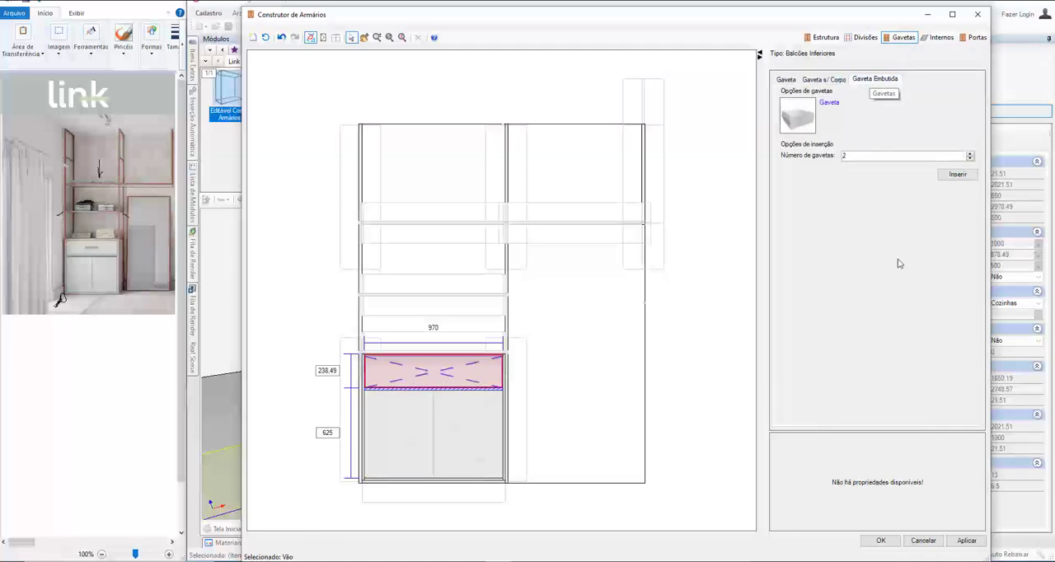
{"action": "left_click", "coordinate": [881, 542]}
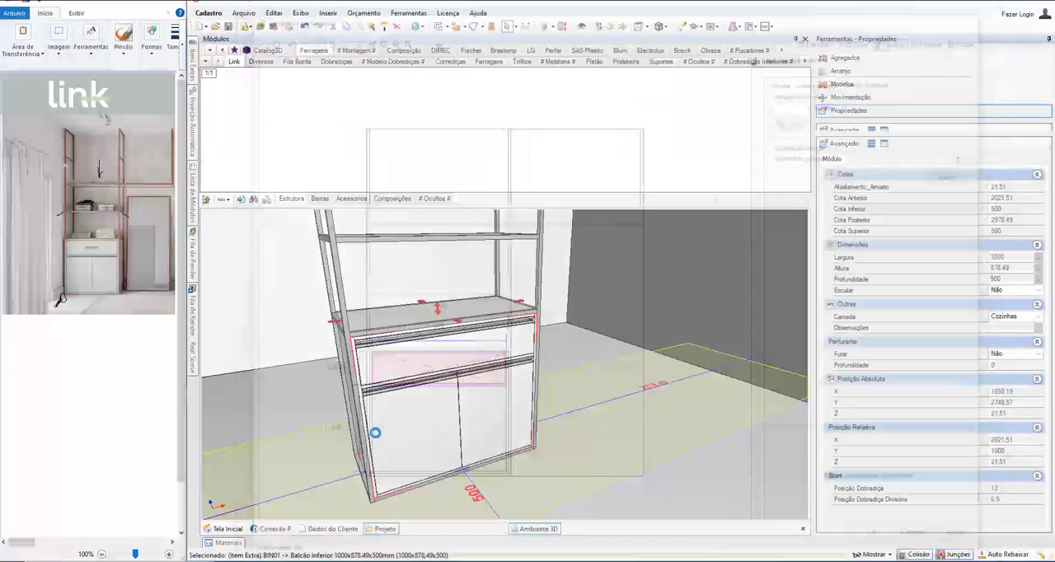
Step: Select the whole 2000 x 2500 cabinet and open it for editing in the Construtor de Armários
{"action": "scroll", "coordinate": [431, 346], "scroll_direction": "down", "scroll_amount": 3}
{"action": "middle_click_drag", "start_coordinate": [431, 346], "coordinate": [284, 310]}
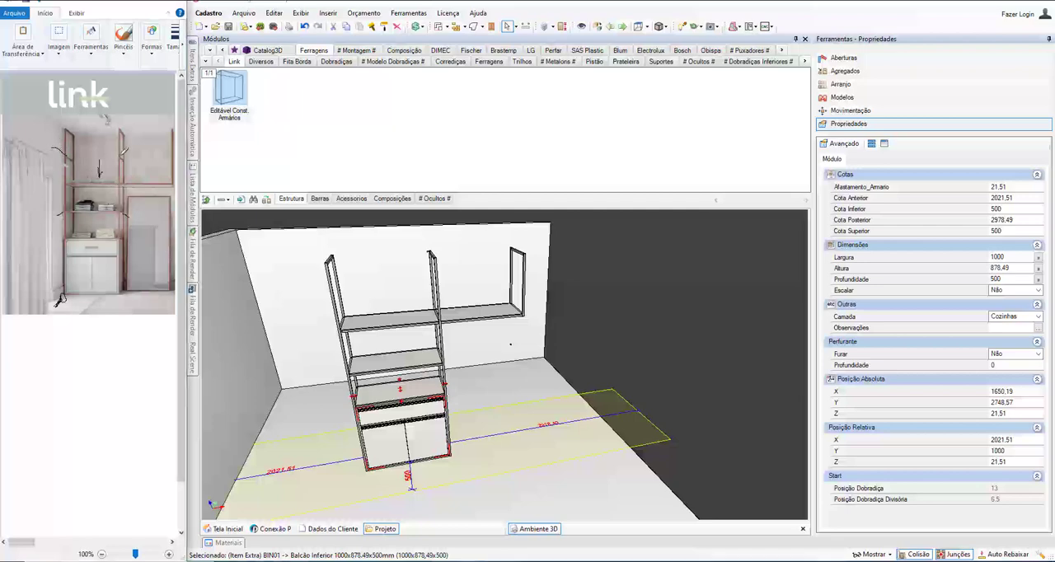
{"action": "middle_click_drag", "start_coordinate": [385, 321], "coordinate": [289, 361]}
{"action": "scroll", "coordinate": [289, 361], "scroll_direction": "up", "scroll_amount": 1}
{"action": "left_click", "coordinate": [340, 328]}
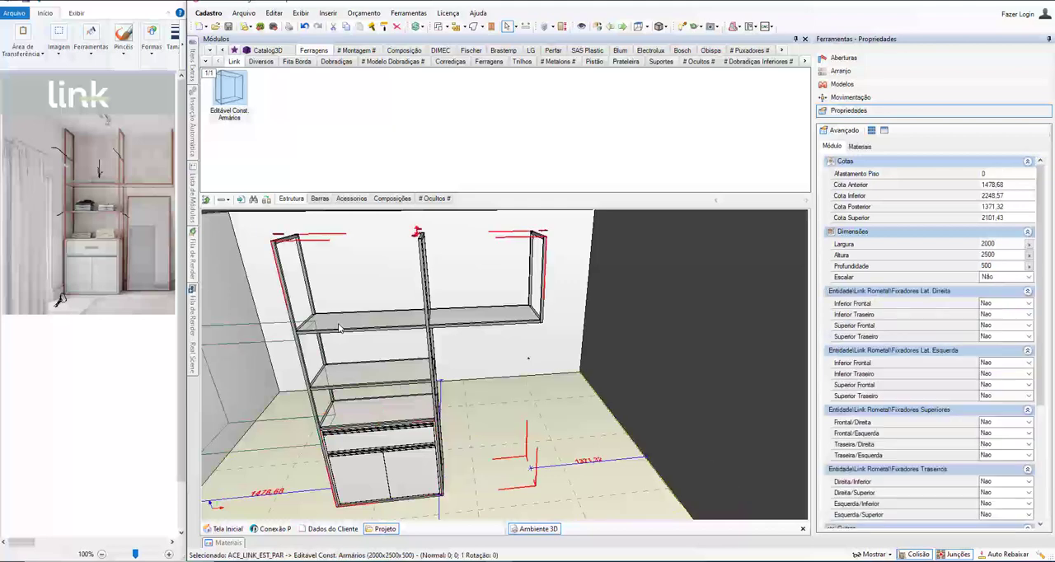
{"action": "right_click", "coordinate": [340, 328]}
{"action": "left_click", "coordinate": [366, 361]}
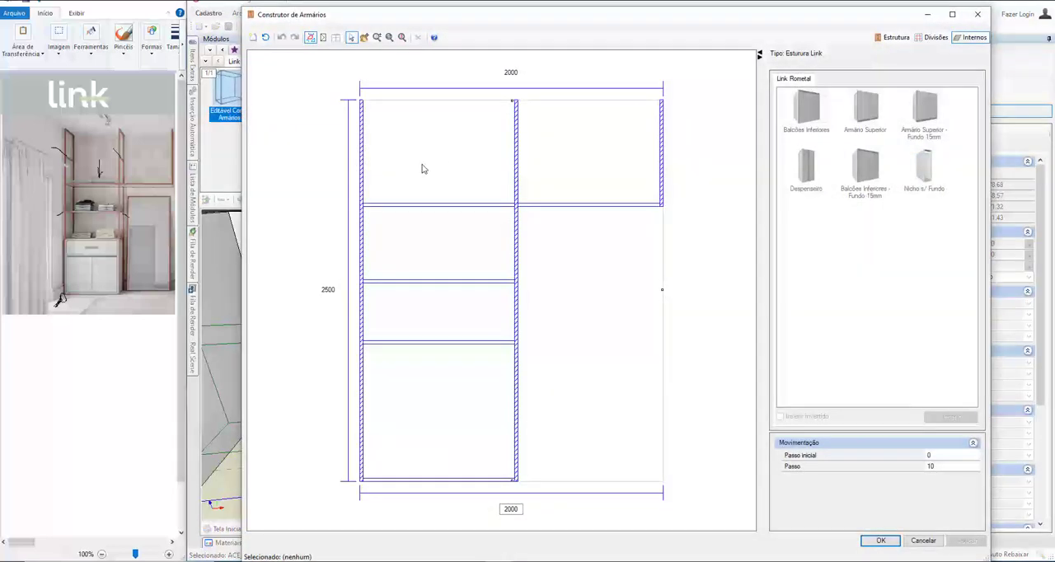
Step: Insert a Reto - Deslocado 2 Lados Esq/Dir horizontal division into the upper left bay, 350 mm from the top, and apply it
{"action": "left_click", "coordinate": [421, 167]}
{"action": "left_click", "coordinate": [935, 37]}
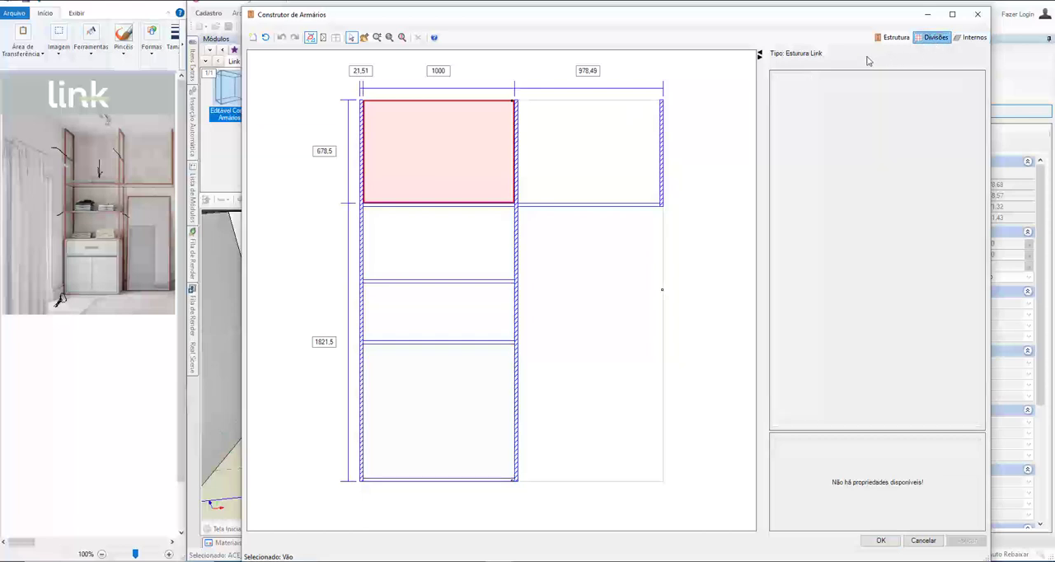
{"action": "left_click", "coordinate": [822, 78]}
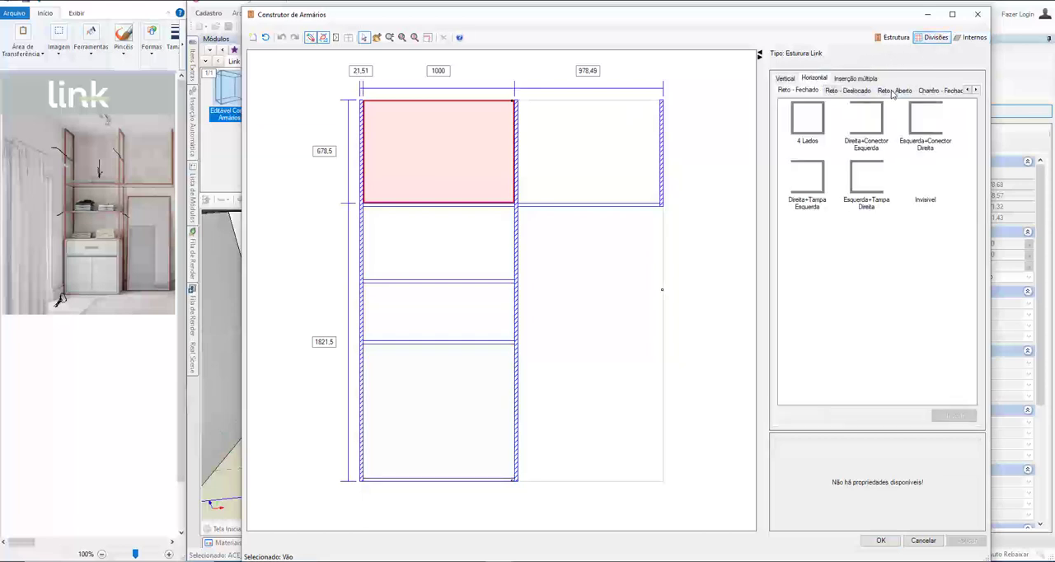
{"action": "left_click", "coordinate": [858, 91]}
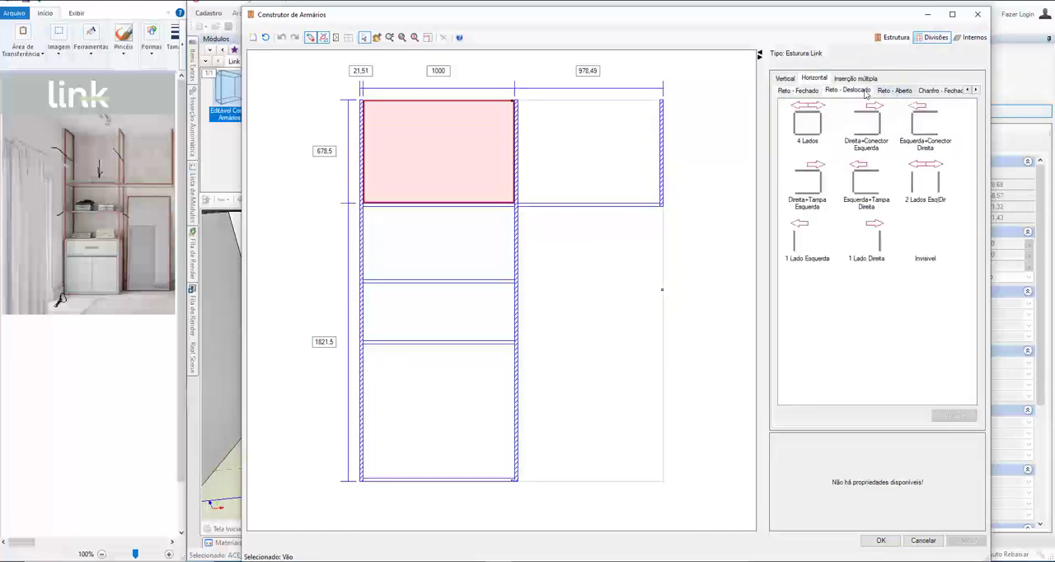
{"action": "left_click", "coordinate": [927, 183]}
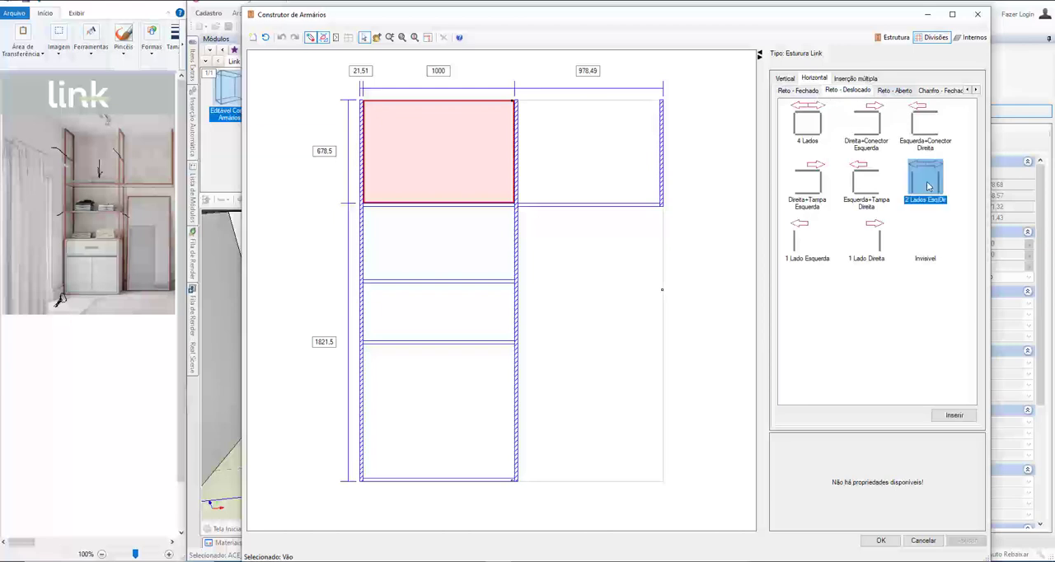
{"action": "double_click", "coordinate": [929, 190]}
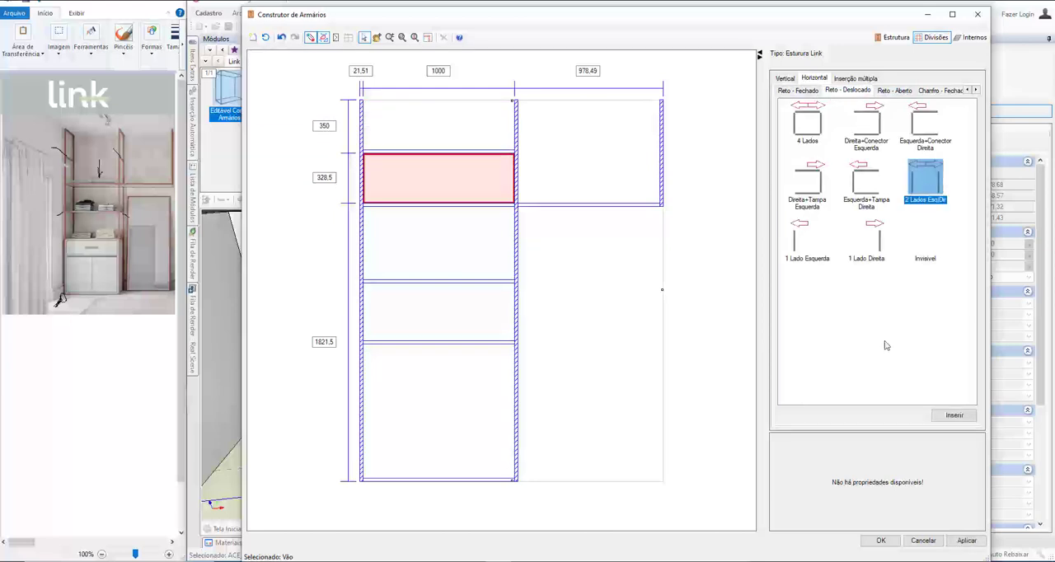
{"action": "left_click", "coordinate": [881, 541]}
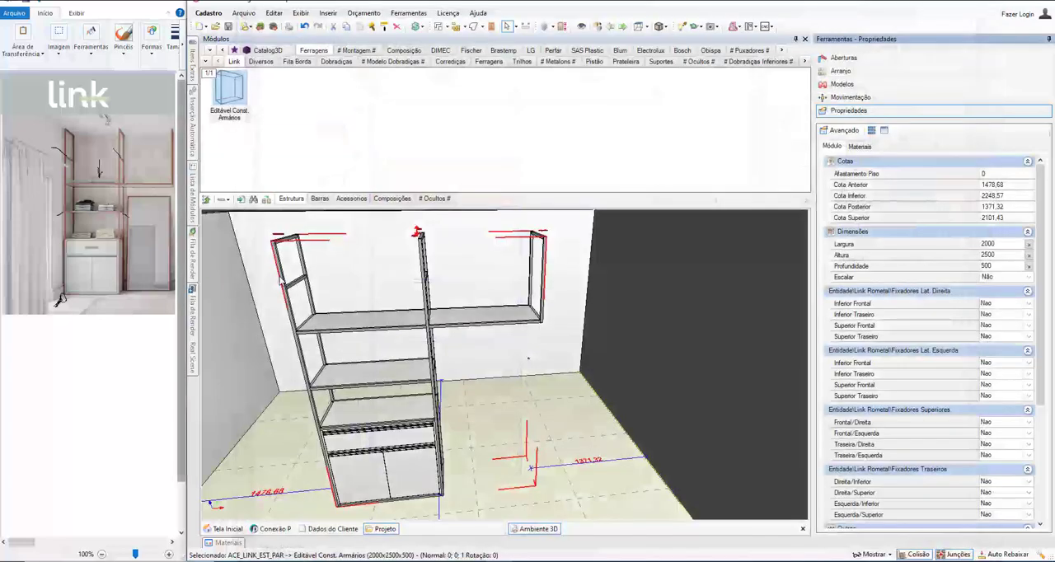
Step: Check the new rail in the 3D view and reopen the 2000 x 2500 cabinet for editing in the Construtor de Armários
{"action": "middle_click_drag", "start_coordinate": [429, 284], "coordinate": [322, 283]}
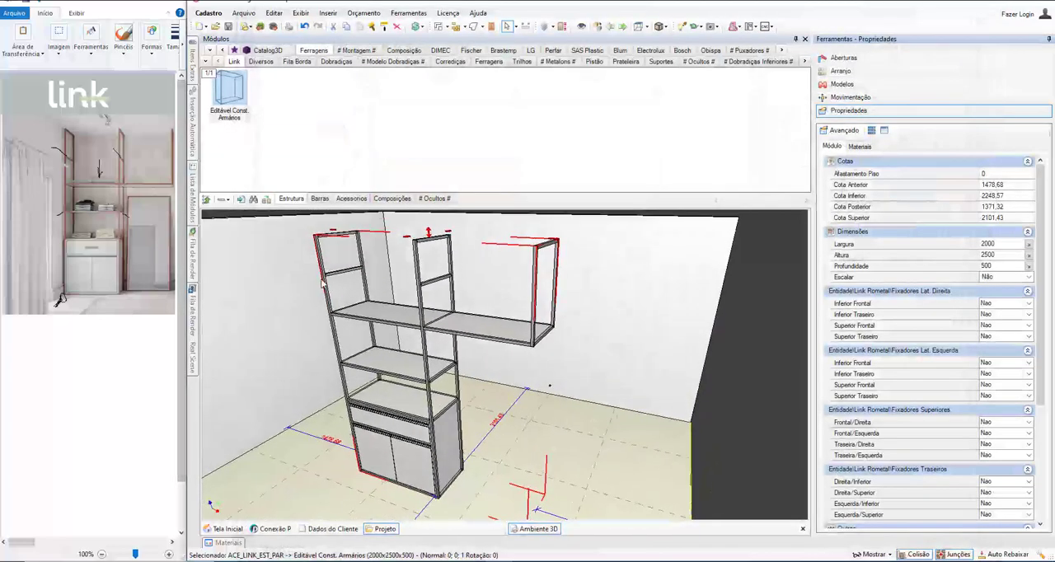
{"action": "right_click", "coordinate": [481, 335]}
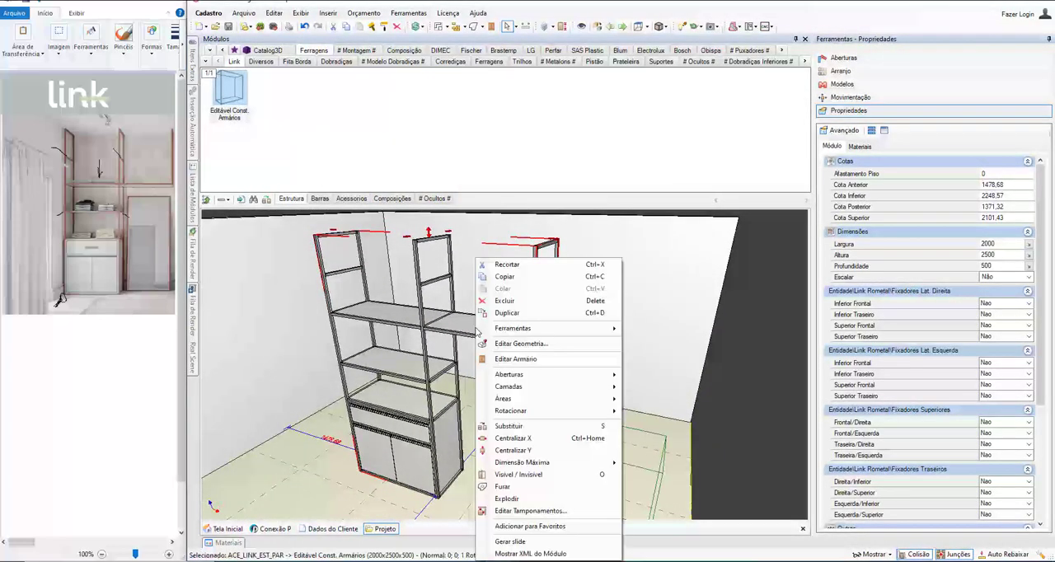
{"action": "middle_click_drag", "start_coordinate": [407, 326], "coordinate": [499, 319]}
{"action": "right_click", "coordinate": [497, 322]}
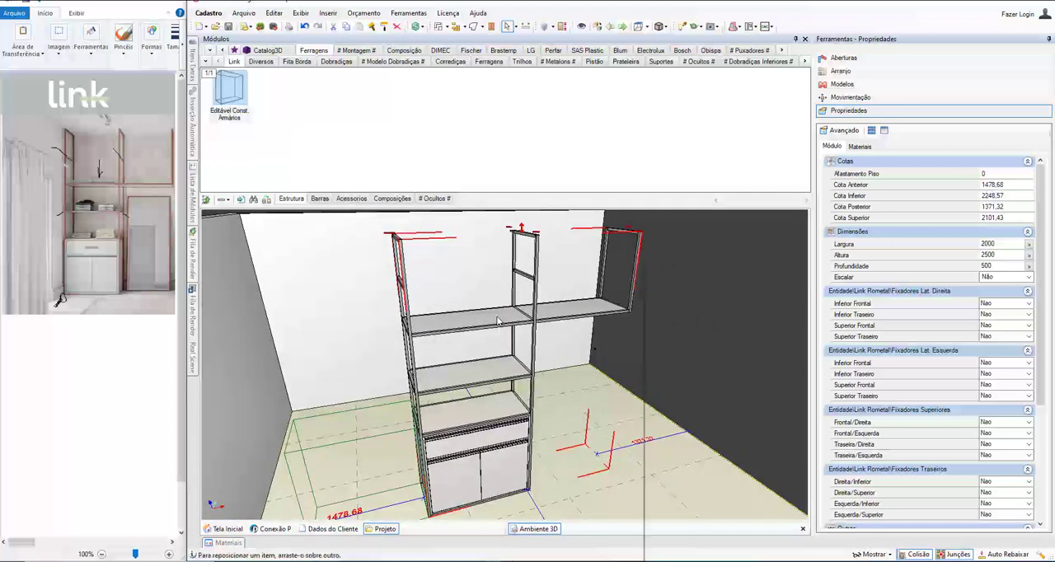
{"action": "left_click", "coordinate": [515, 357]}
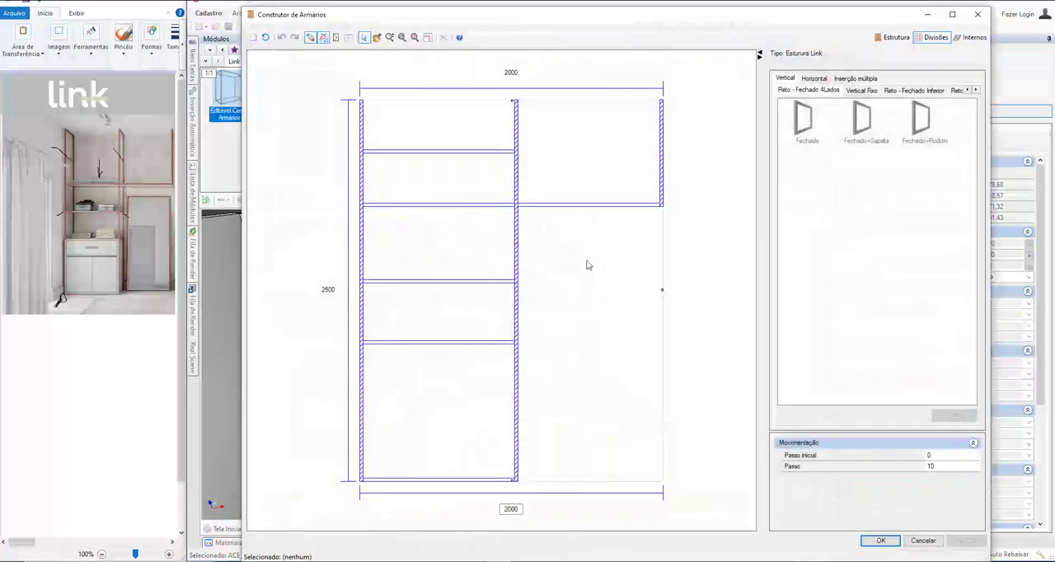
Step: Insert a Reto - Deslocado 1 Lado Direita horizontal division into the upper right bay, 349,95 mm from the top, and apply it
{"action": "left_click", "coordinate": [568, 151]}
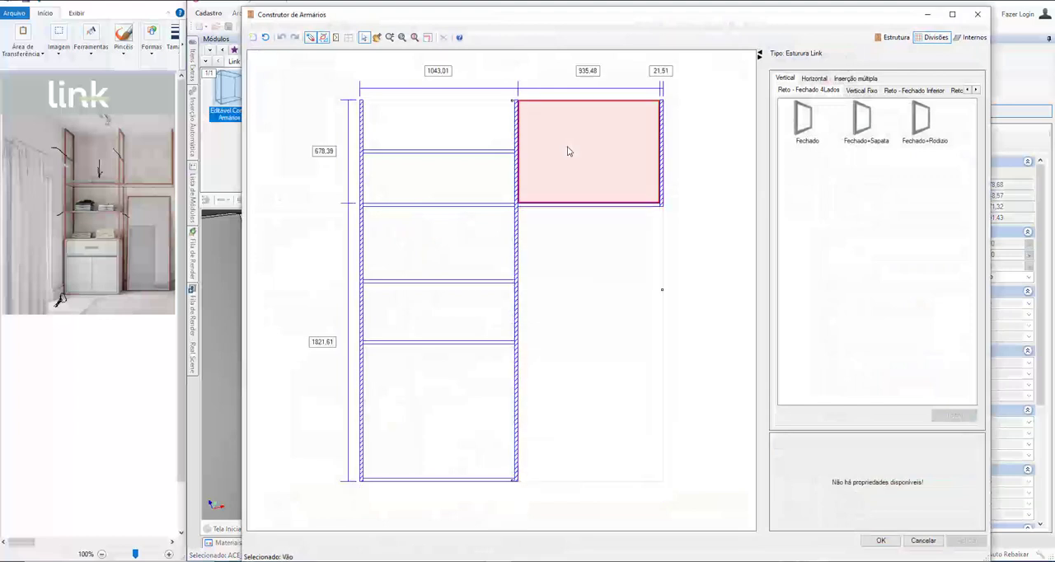
{"action": "left_click", "coordinate": [817, 78]}
{"action": "left_click", "coordinate": [884, 90]}
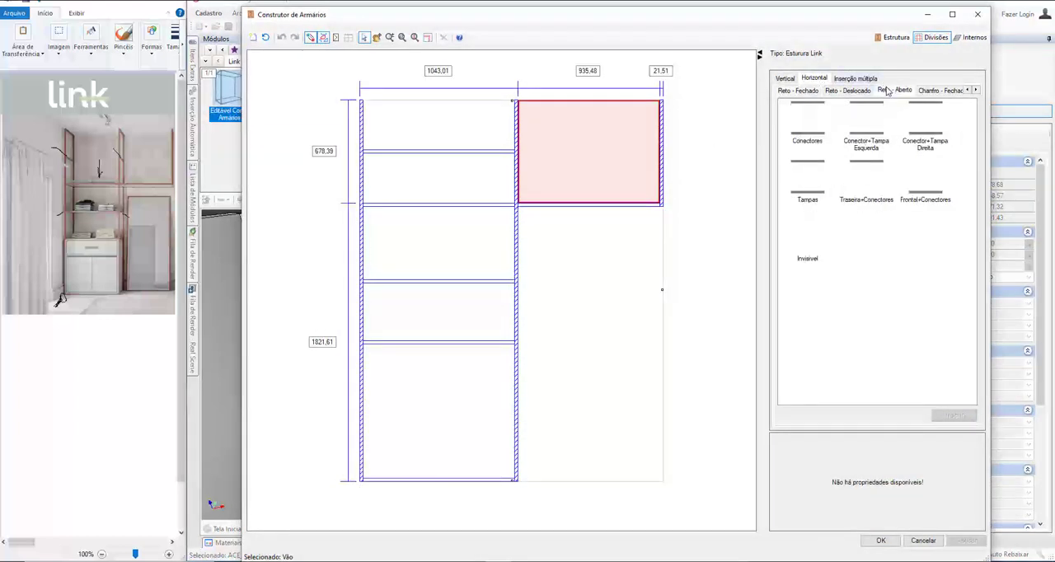
{"action": "left_click", "coordinate": [856, 91]}
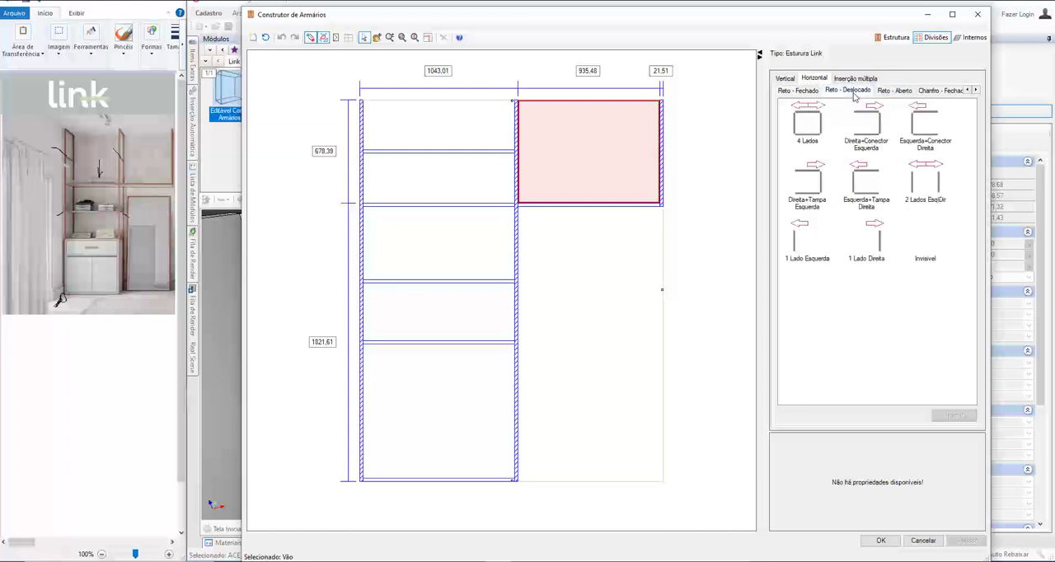
{"action": "left_click", "coordinate": [871, 239]}
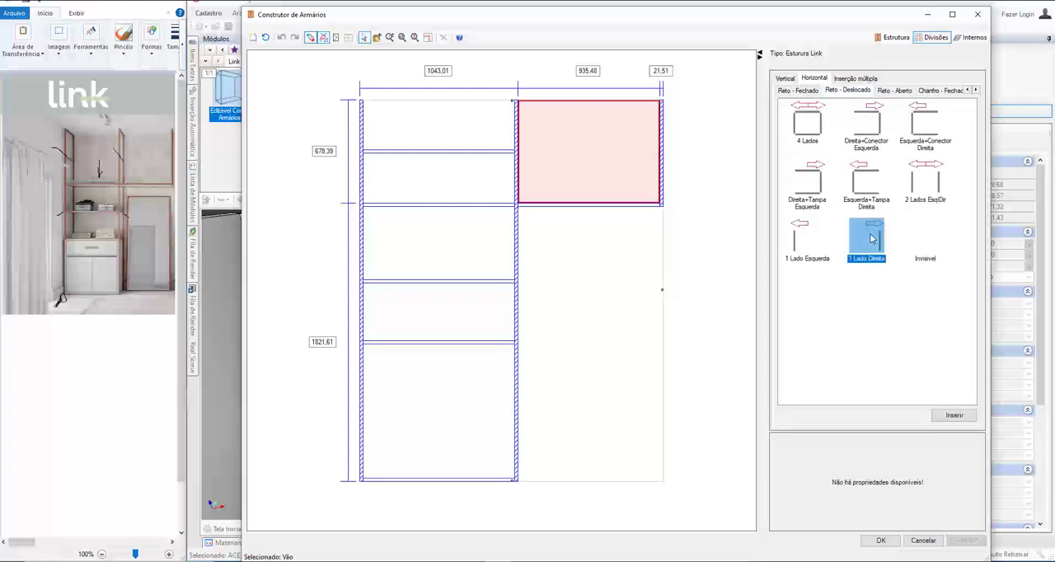
{"action": "double_click", "coordinate": [867, 244]}
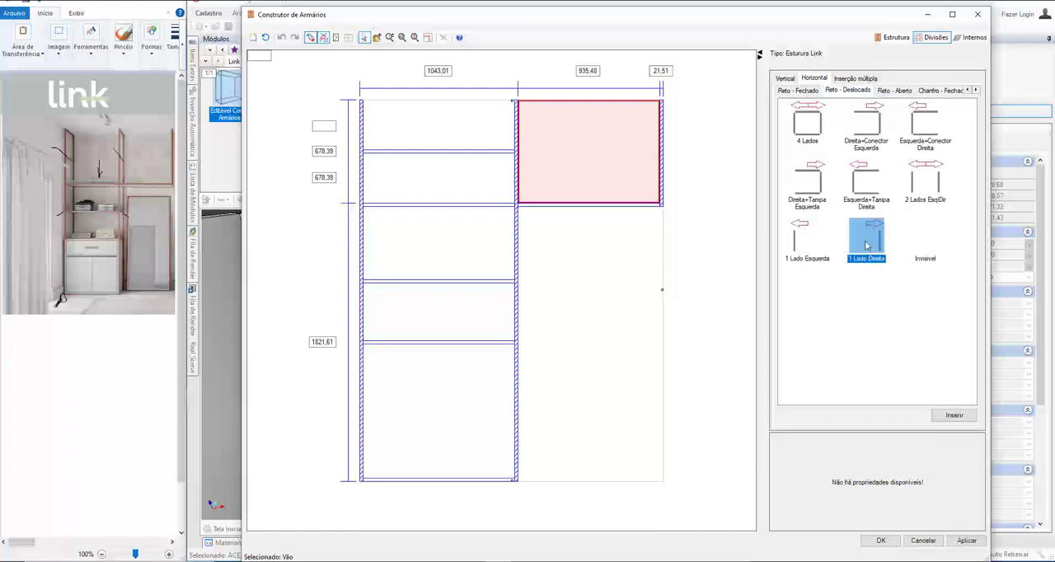
{"action": "left_click", "coordinate": [881, 540]}
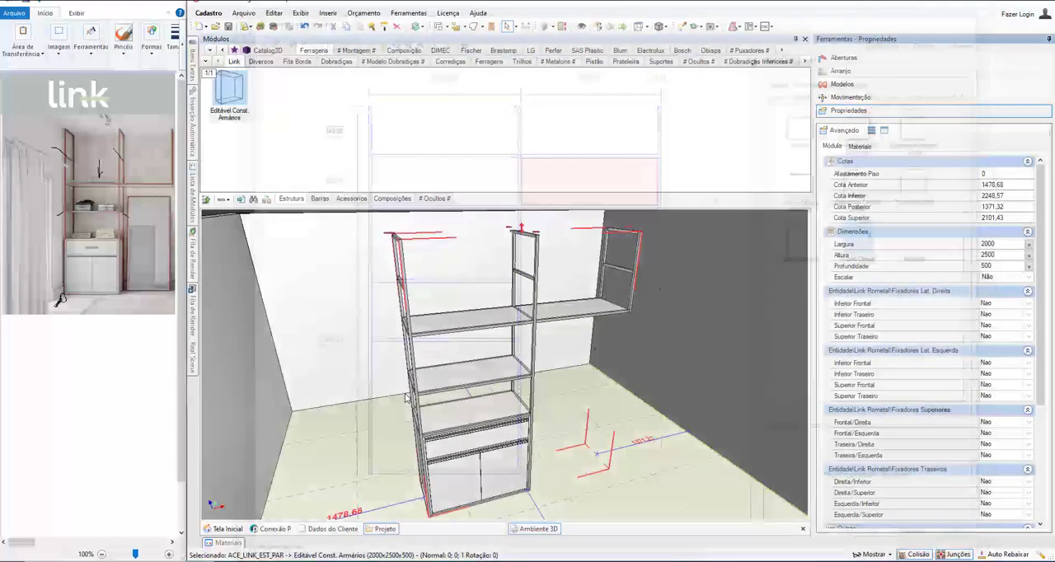
Step: Set Fixador Teto Parede Traseira to Sim on the cabinet's left upright frame
{"action": "middle_click_drag", "start_coordinate": [473, 313], "coordinate": [299, 356]}
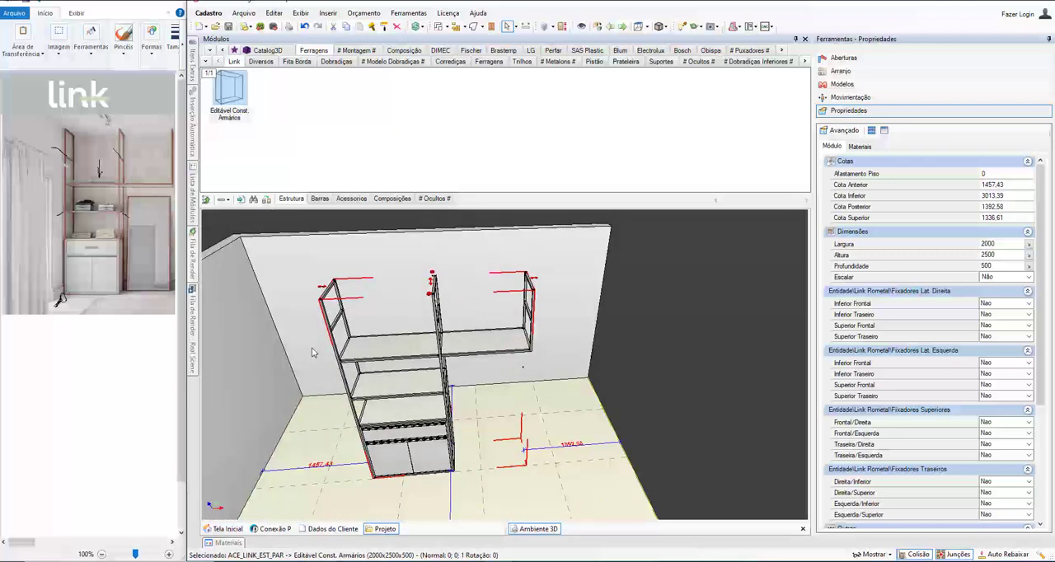
{"action": "middle_click_drag", "start_coordinate": [283, 281], "coordinate": [431, 346]}
{"action": "scroll", "coordinate": [431, 344], "scroll_direction": "up", "scroll_amount": 2}
{"action": "scroll", "coordinate": [432, 313], "scroll_direction": "up", "scroll_amount": 1}
{"action": "scroll", "coordinate": [411, 278], "scroll_direction": "down", "scroll_amount": 2}
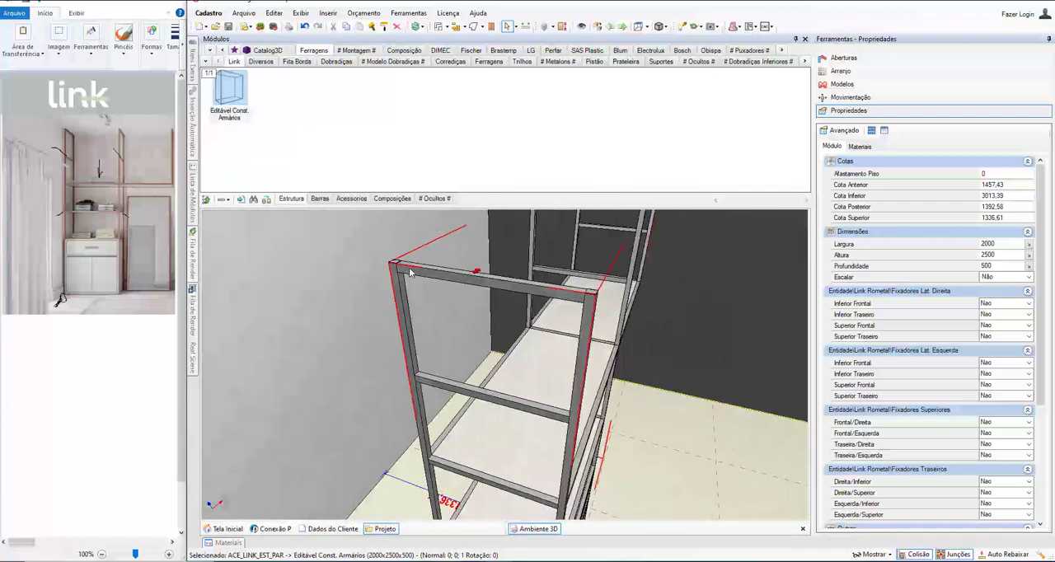
{"action": "left_click", "coordinate": [418, 273]}
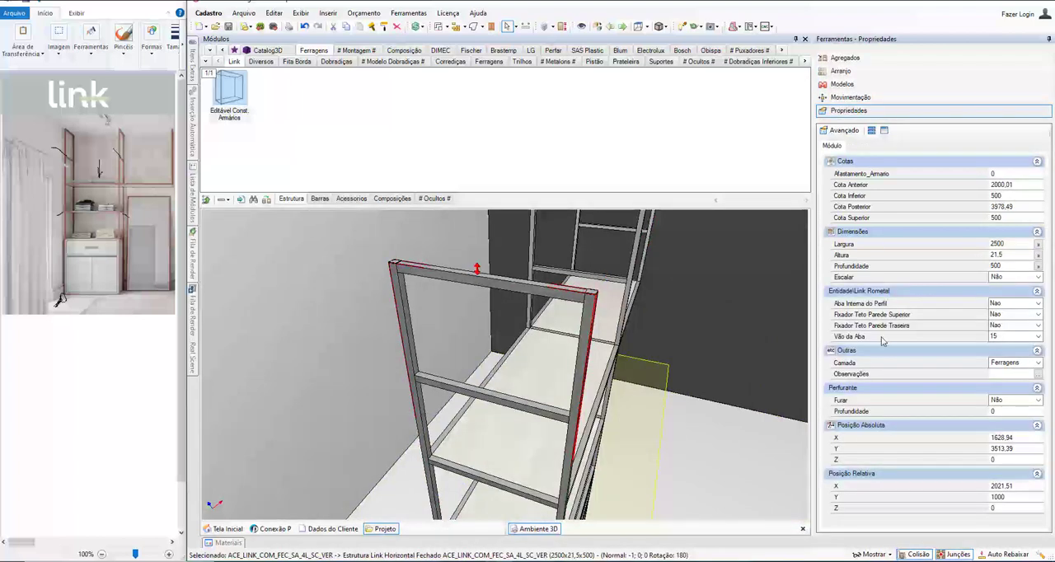
{"action": "left_click", "coordinate": [874, 327]}
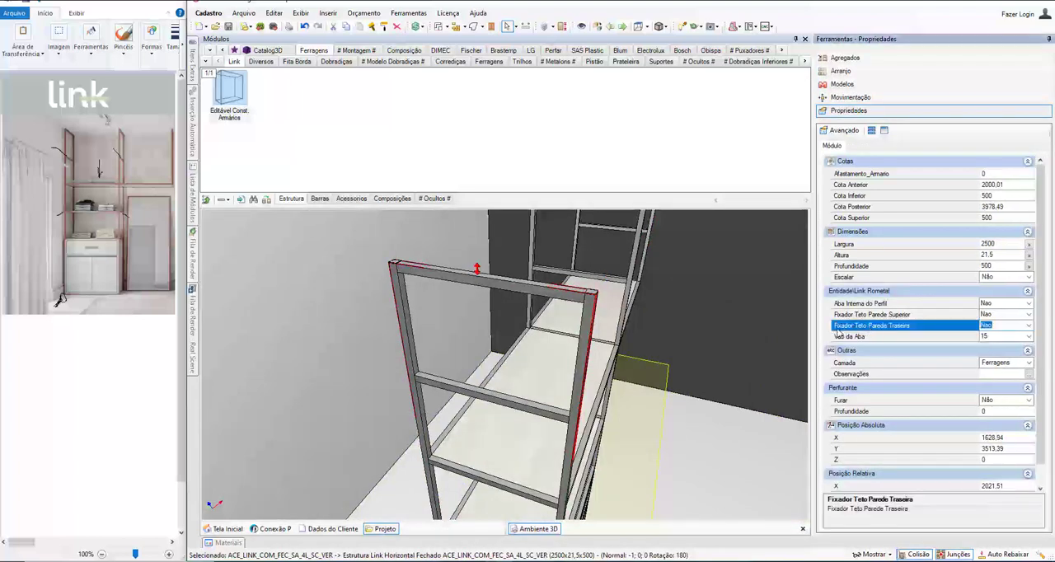
{"action": "left_click", "coordinate": [1028, 328]}
{"action": "left_click", "coordinate": [1002, 347]}
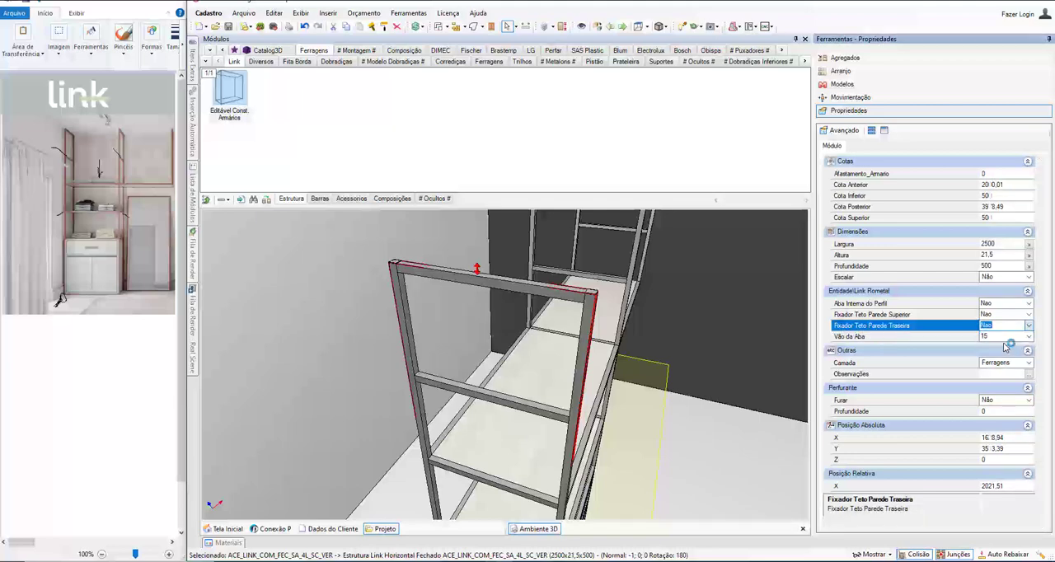
{"action": "scroll", "coordinate": [511, 359], "scroll_direction": "up", "scroll_amount": 5}
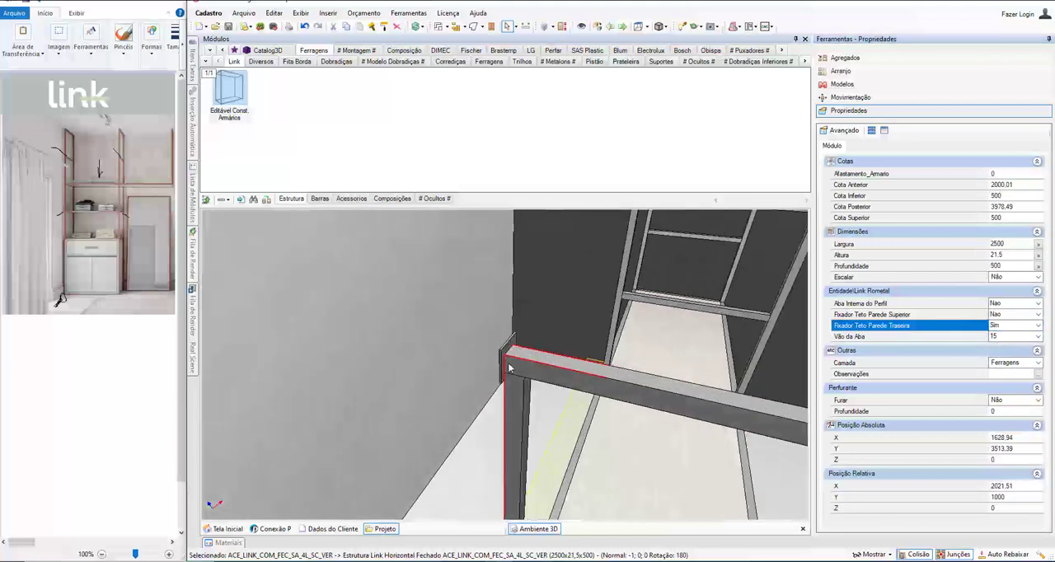
Step: Set Fixador Teto Parede Traseira to Sim on the cabinet's middle upright frame
{"action": "middle_click_drag", "start_coordinate": [511, 359], "coordinate": [448, 385]}
{"action": "scroll", "coordinate": [451, 375], "scroll_direction": "up", "scroll_amount": 5}
{"action": "left_click", "coordinate": [458, 354]}
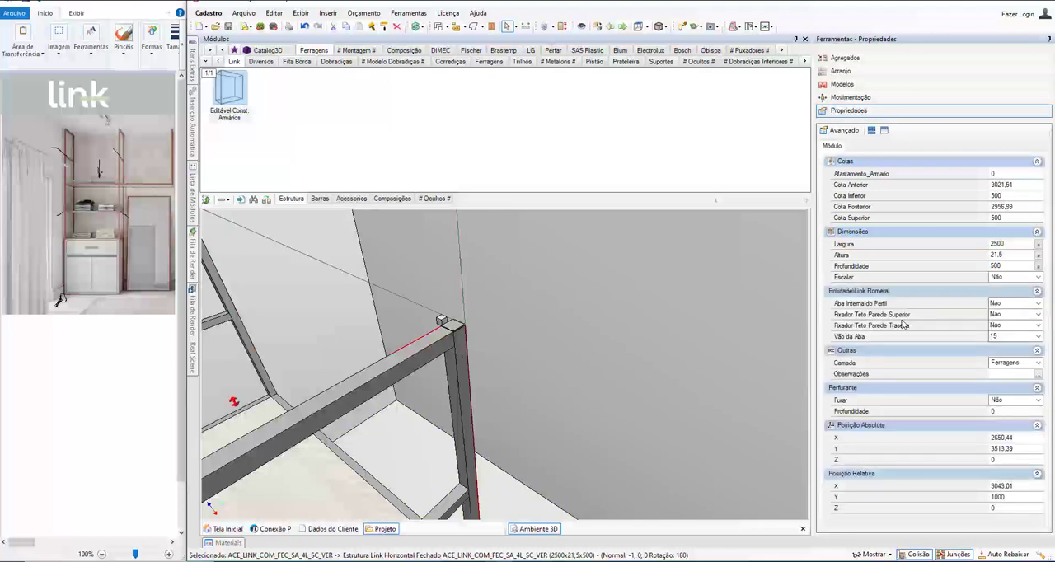
{"action": "left_click", "coordinate": [868, 327]}
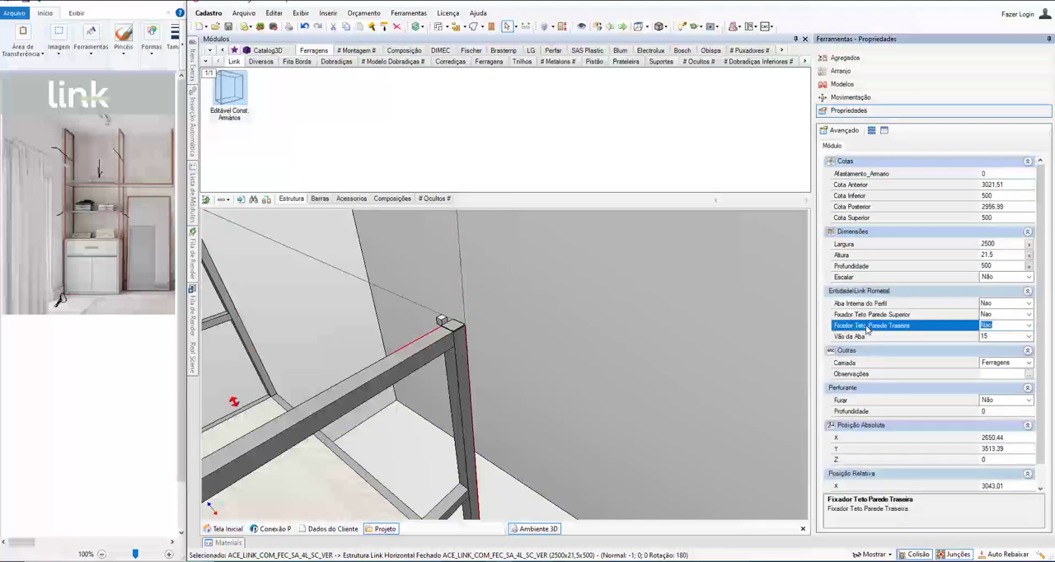
{"action": "left_click", "coordinate": [1029, 326]}
{"action": "left_click", "coordinate": [987, 344]}
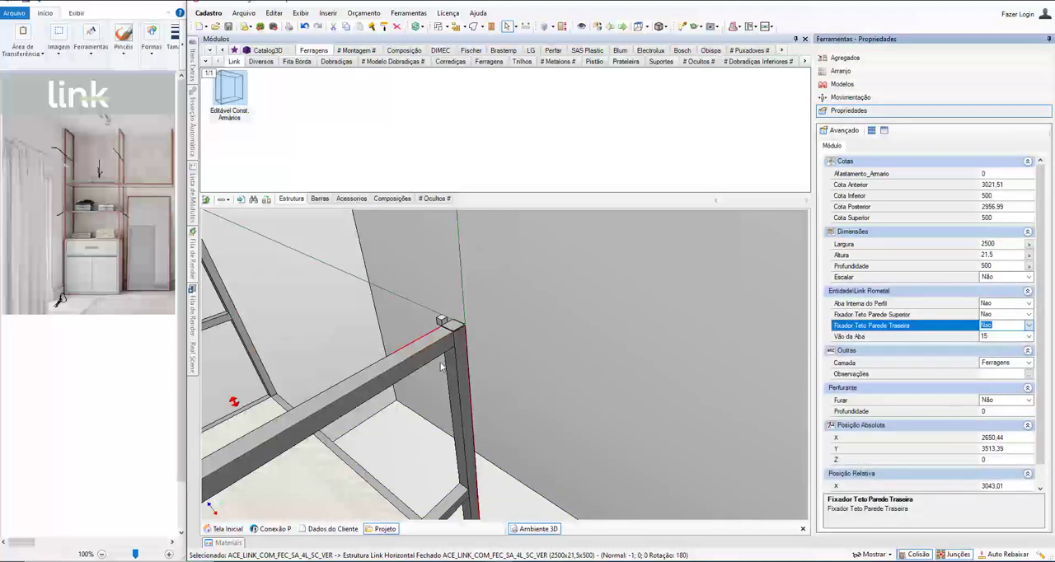
{"action": "scroll", "coordinate": [451, 346], "scroll_direction": "up", "scroll_amount": 3}
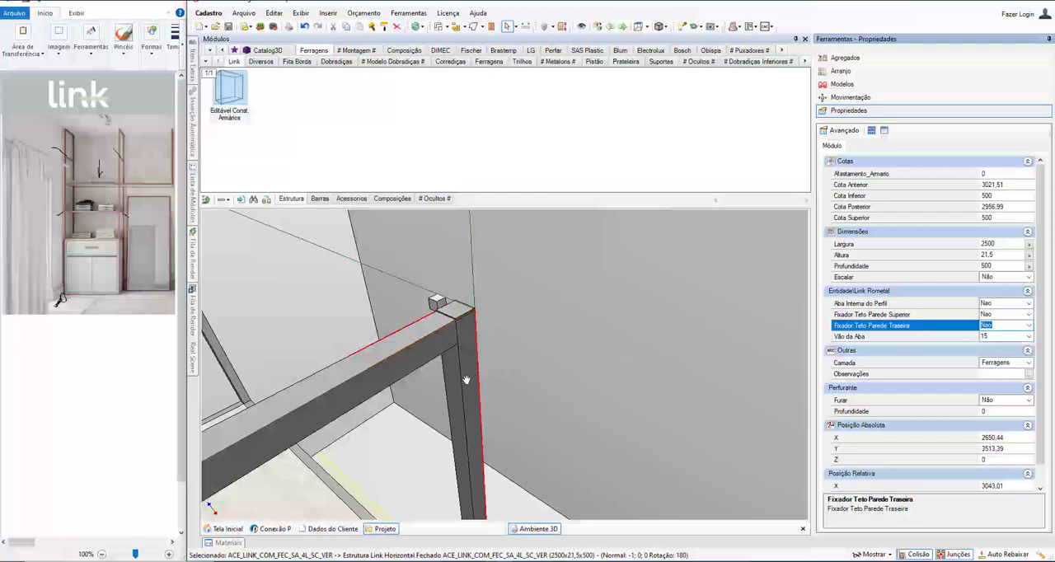
{"action": "middle_click_drag", "start_coordinate": [466, 381], "coordinate": [384, 405]}
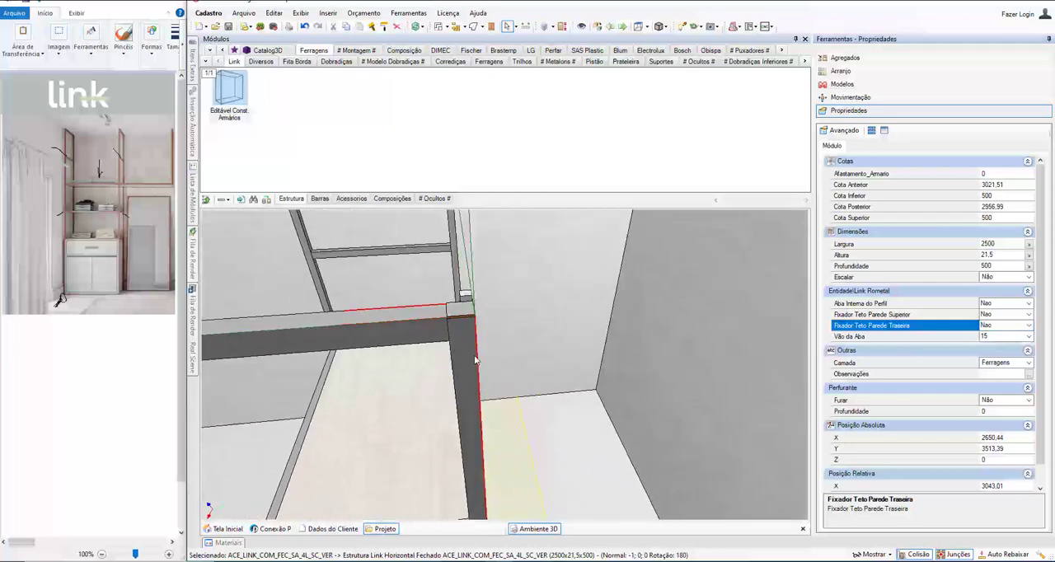
{"action": "middle_click_drag", "start_coordinate": [476, 361], "coordinate": [481, 413]}
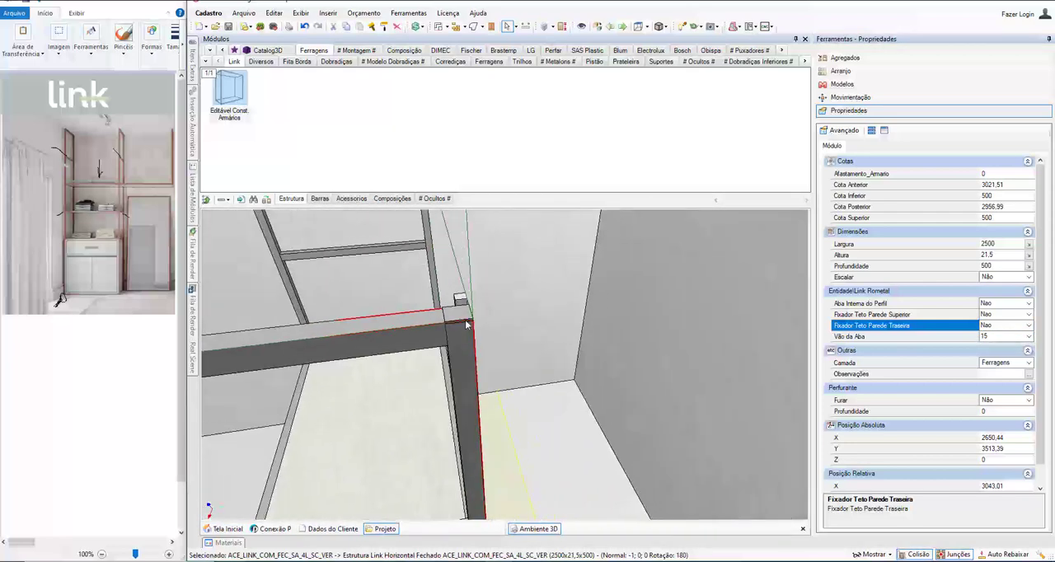
{"action": "middle_click_drag", "start_coordinate": [466, 325], "coordinate": [416, 365]}
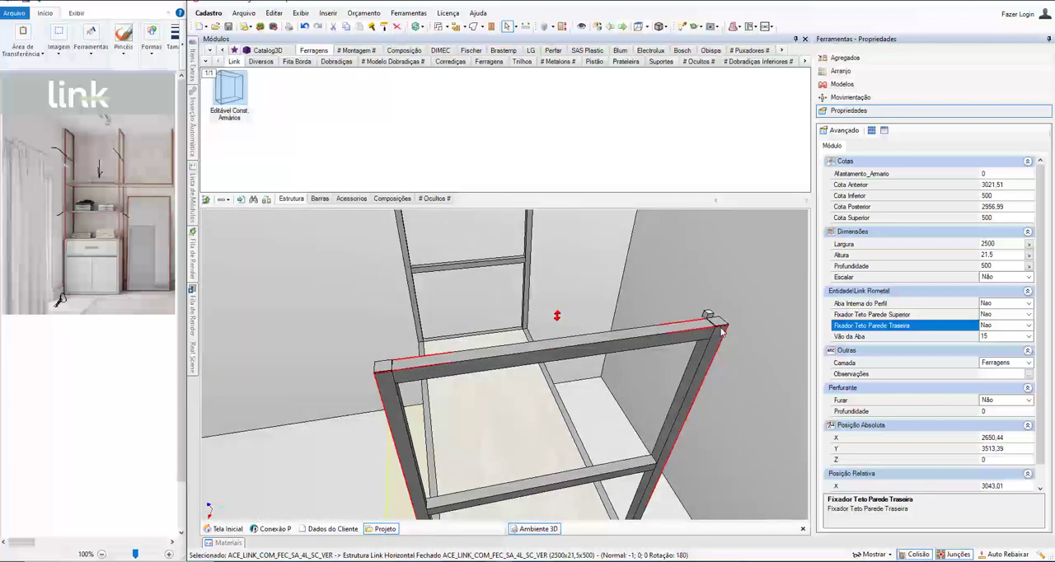
{"action": "middle_click_drag", "start_coordinate": [538, 355], "coordinate": [481, 324]}
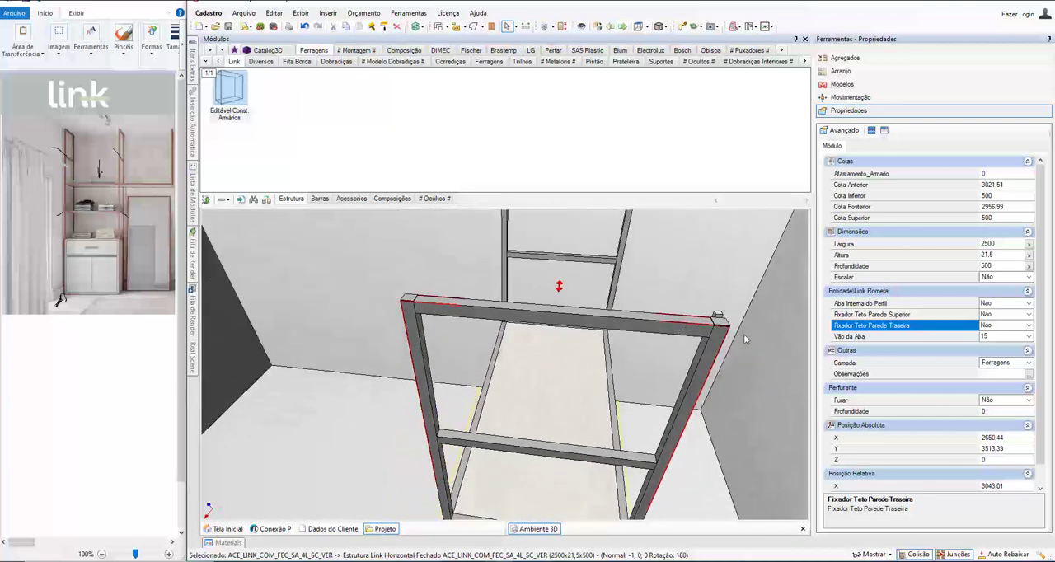
{"action": "left_click", "coordinate": [1001, 325]}
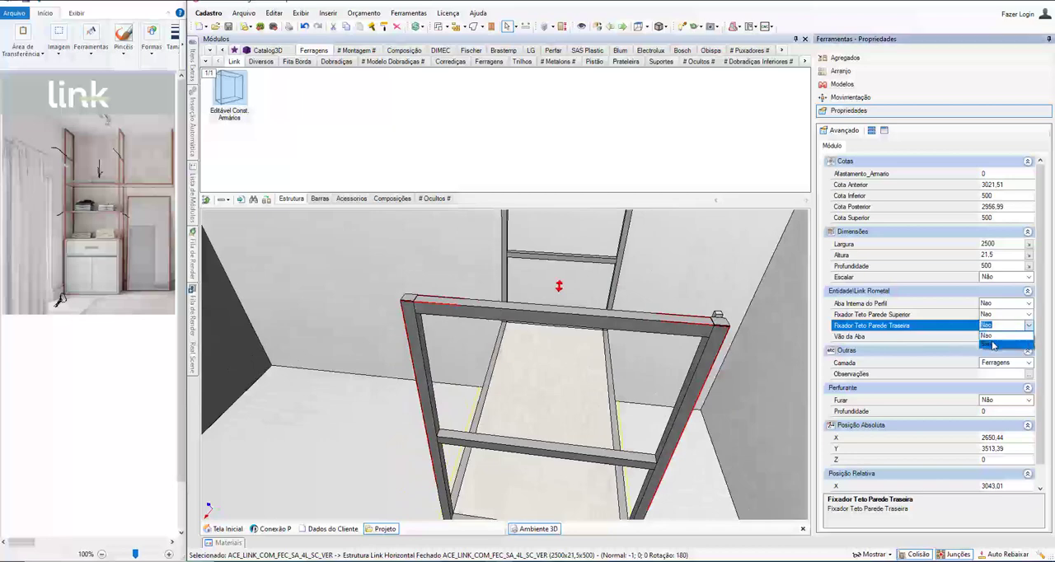
{"action": "left_click", "coordinate": [994, 346]}
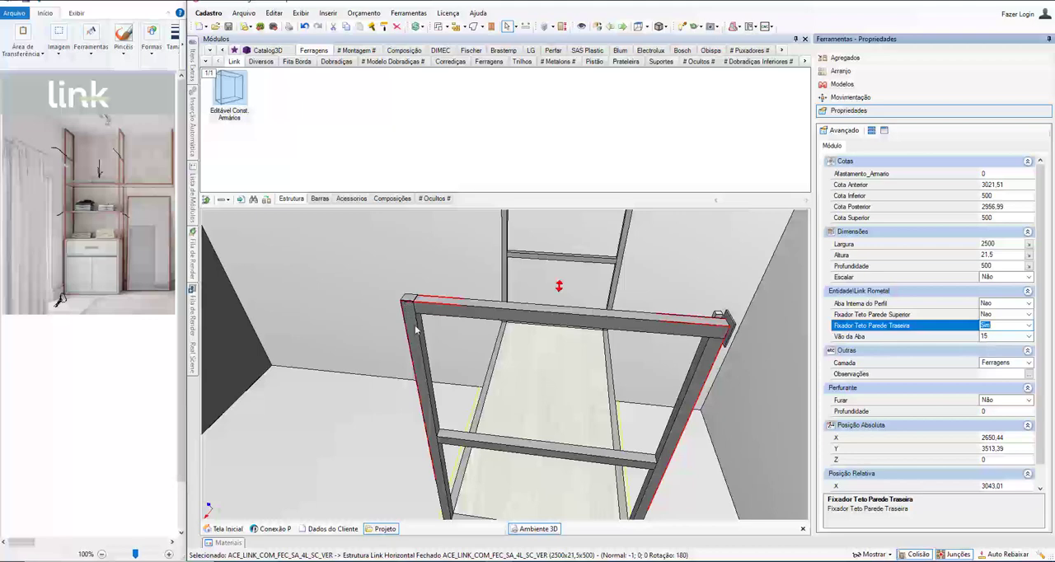
Step: Inspect the middle frame's rear wall fixing and set Fixador Teto Parede Traseira to Sim on the short right side frame
{"action": "middle_click_drag", "start_coordinate": [416, 322], "coordinate": [456, 334]}
{"action": "middle_click_drag", "start_coordinate": [425, 345], "coordinate": [646, 268]}
{"action": "left_click", "coordinate": [473, 308]}
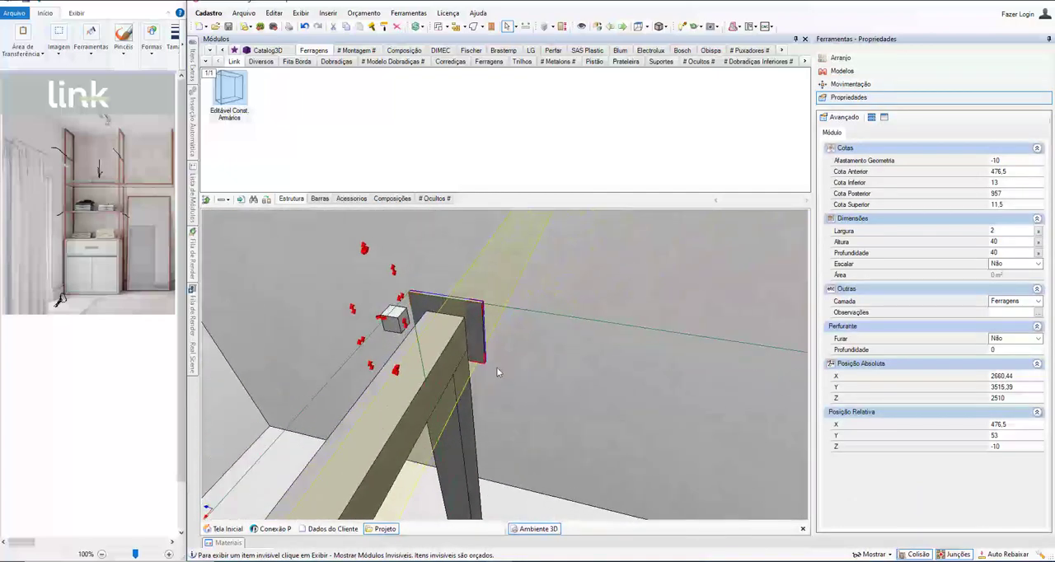
{"action": "scroll", "coordinate": [482, 377], "scroll_direction": "down", "scroll_amount": 7}
{"action": "middle_click_drag", "start_coordinate": [446, 408], "coordinate": [397, 416]}
{"action": "scroll", "coordinate": [391, 377], "scroll_direction": "up", "scroll_amount": 5}
{"action": "scroll", "coordinate": [379, 443], "scroll_direction": "down", "scroll_amount": 4}
{"action": "left_click", "coordinate": [418, 339]}
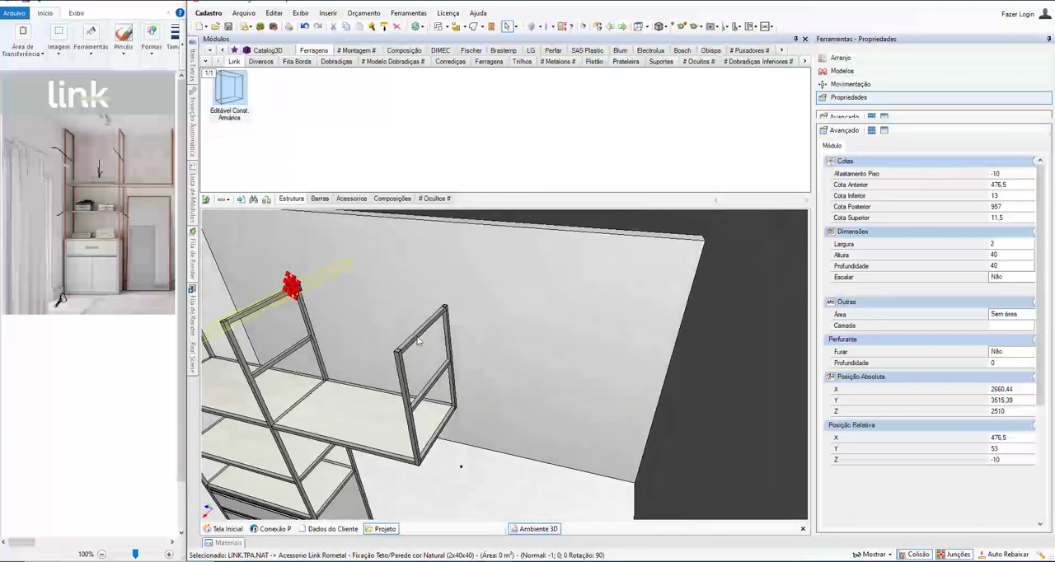
{"action": "left_click", "coordinate": [1001, 327]}
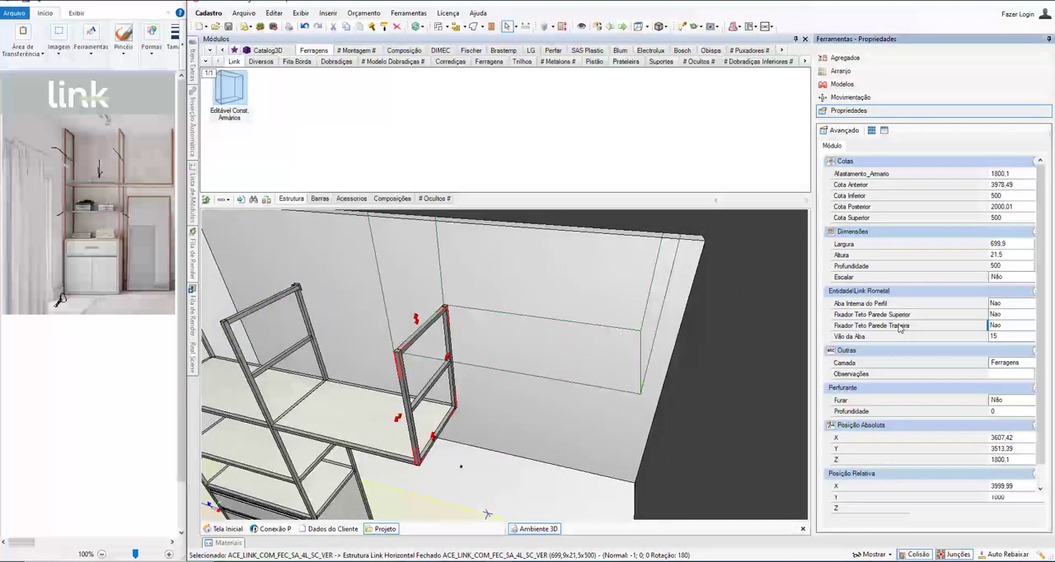
{"action": "left_click", "coordinate": [1027, 327]}
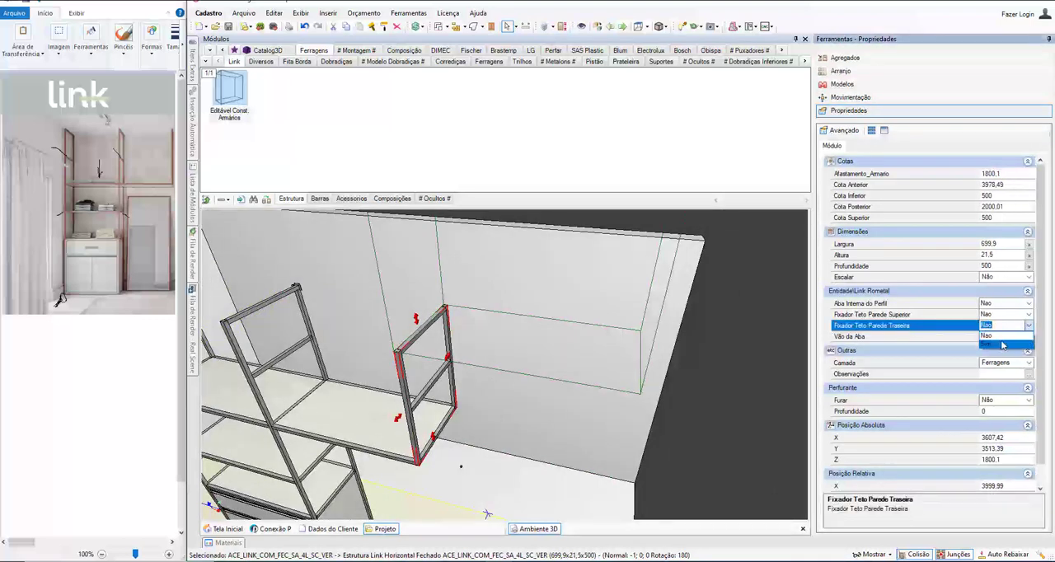
{"action": "left_click", "coordinate": [1002, 345]}
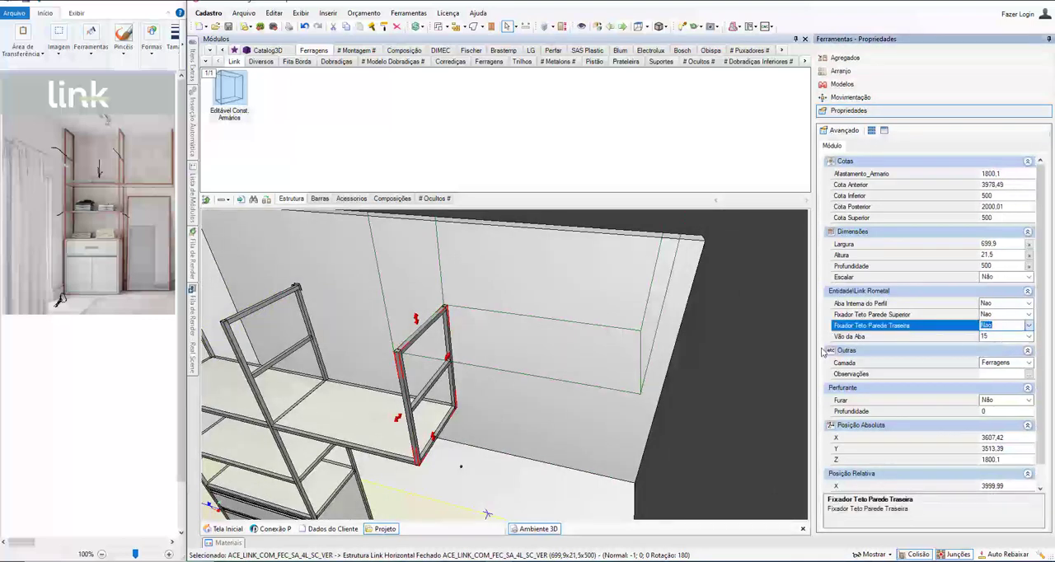
Step: Select the whole cabinet and move it back against the rear wall, about 960 mm from the left wall
{"action": "middle_click_drag", "start_coordinate": [443, 350], "coordinate": [370, 391]}
{"action": "scroll", "coordinate": [343, 446], "scroll_direction": "down", "scroll_amount": 4}
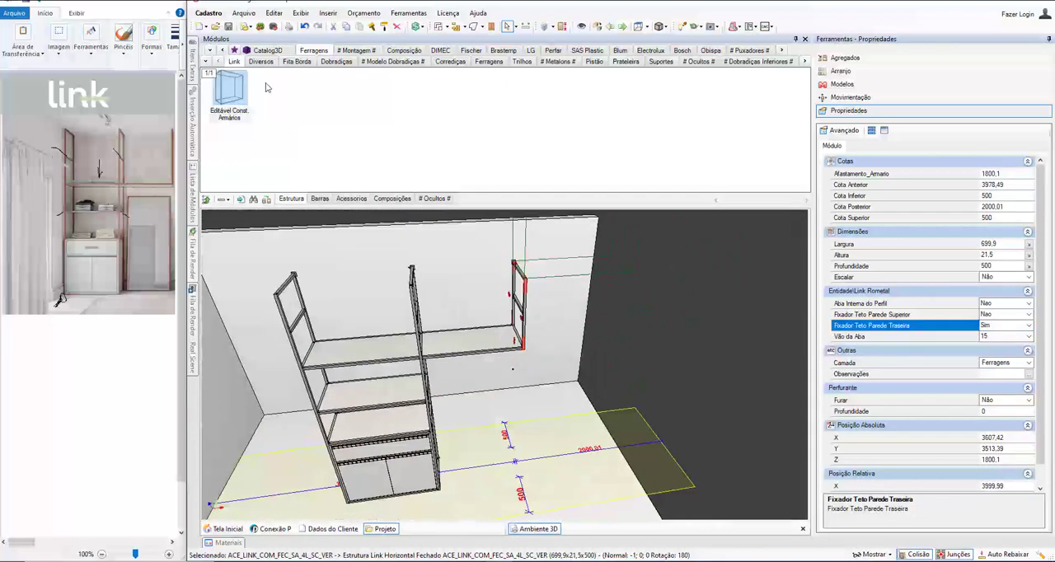
{"action": "left_click", "coordinate": [510, 29]}
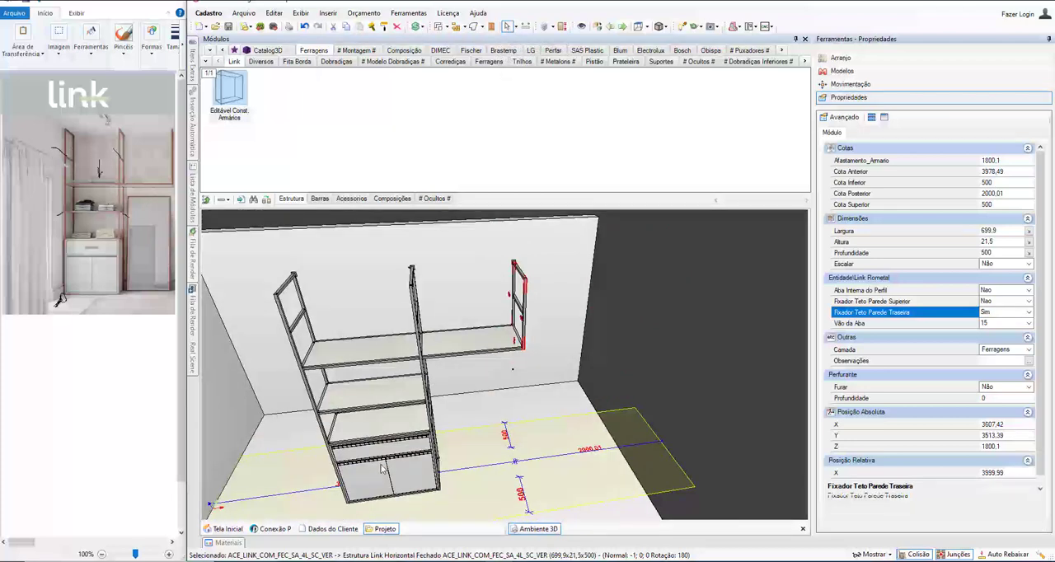
{"action": "left_click", "coordinate": [382, 468]}
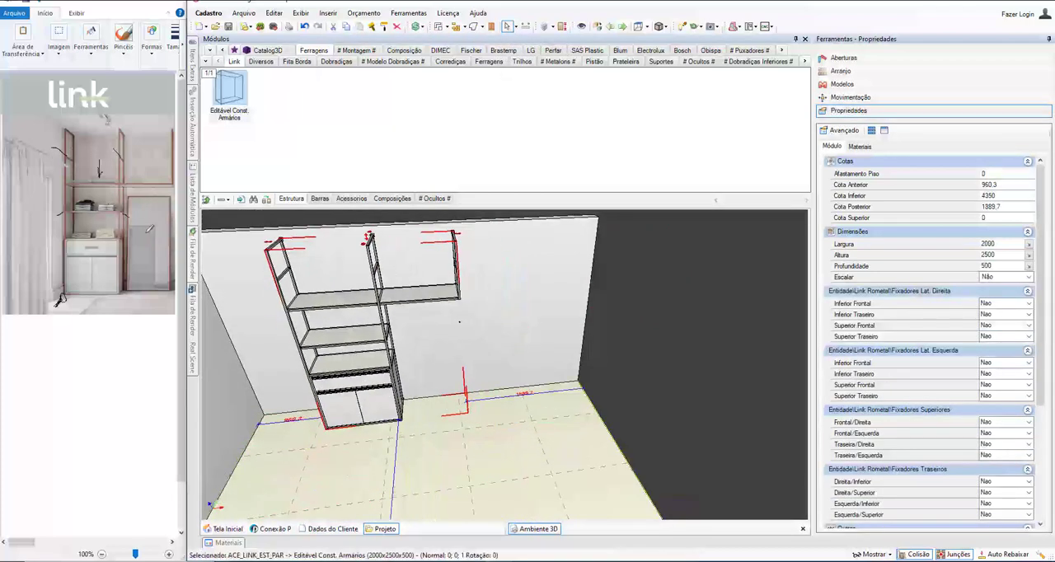
Step: Insert a closed, chamfered 4 Lados Link frame on the rear wall, in the free area beside the cabinet
{"action": "left_click", "coordinate": [194, 259]}
{"action": "double_click", "coordinate": [520, 322]}
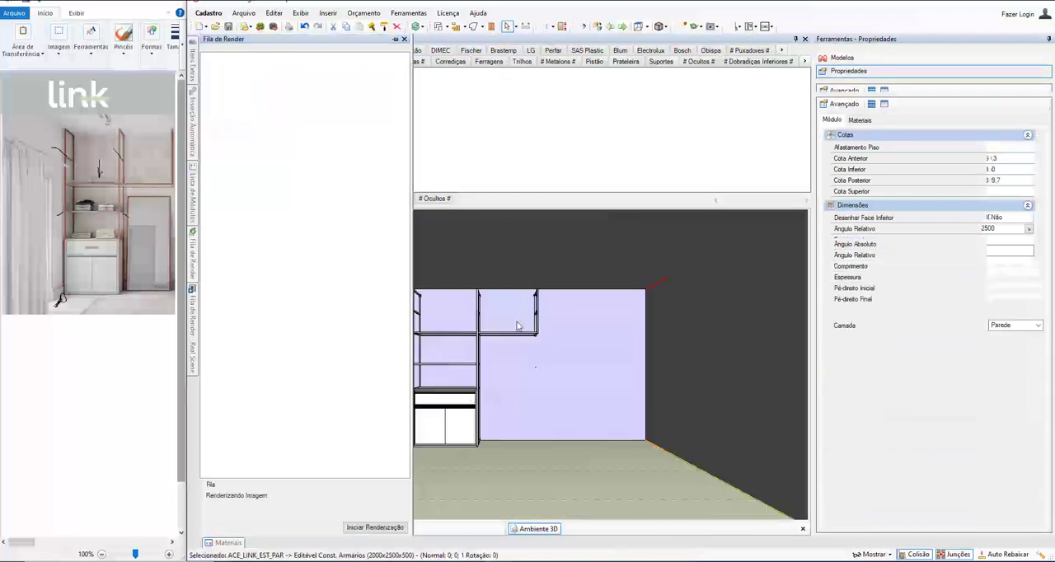
{"action": "scroll", "coordinate": [466, 377], "scroll_direction": "up", "scroll_amount": 3}
{"action": "middle_click_drag", "start_coordinate": [485, 374], "coordinate": [462, 361]}
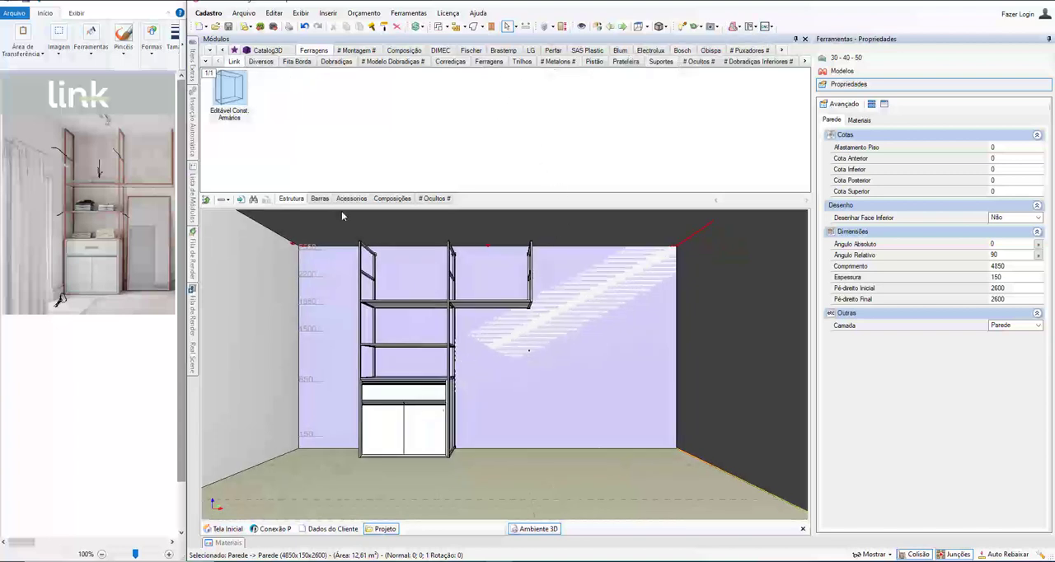
{"action": "left_click", "coordinate": [390, 200]}
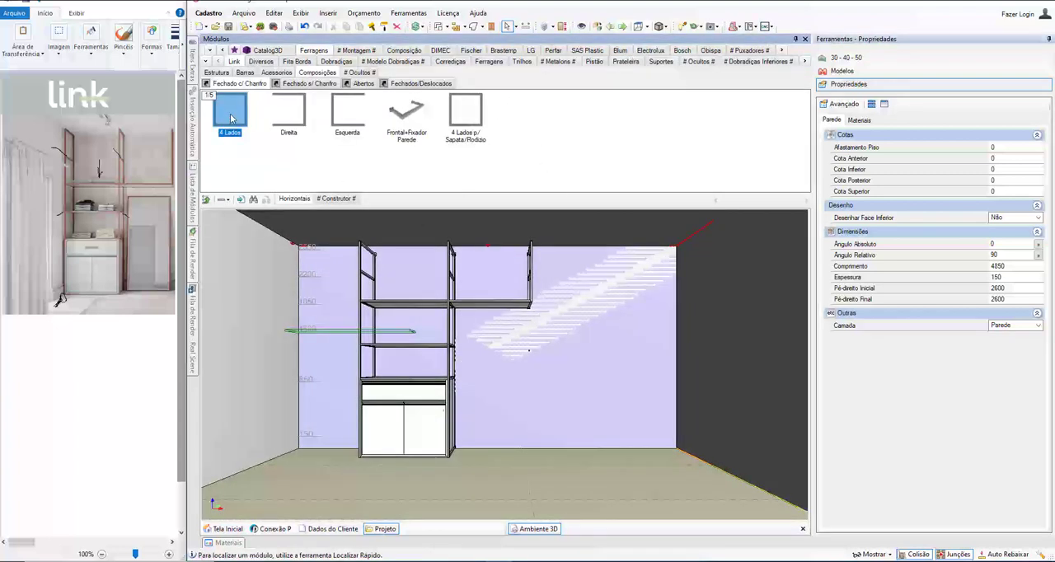
{"action": "left_click", "coordinate": [503, 396]}
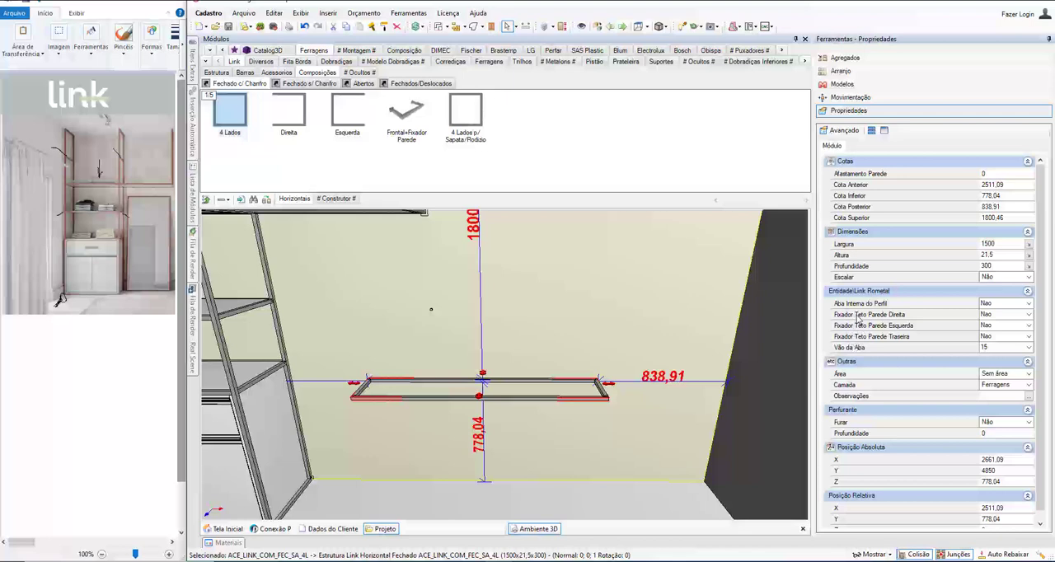
Step: Set the new frame's Aba Interna do Perfil to Sim and its Vão da Aba to 4
{"action": "left_click", "coordinate": [859, 303]}
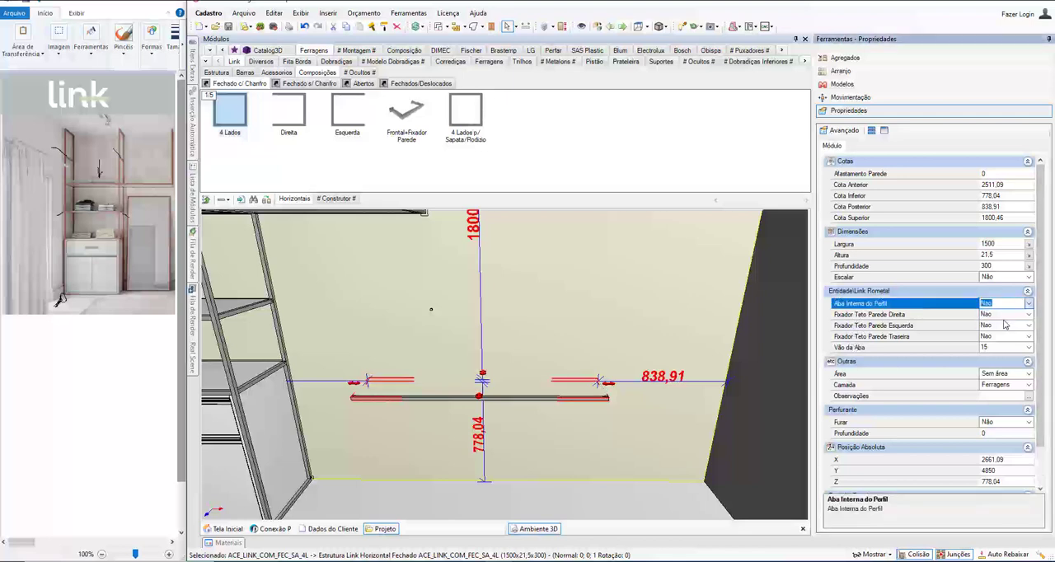
{"action": "left_click", "coordinate": [1029, 349]}
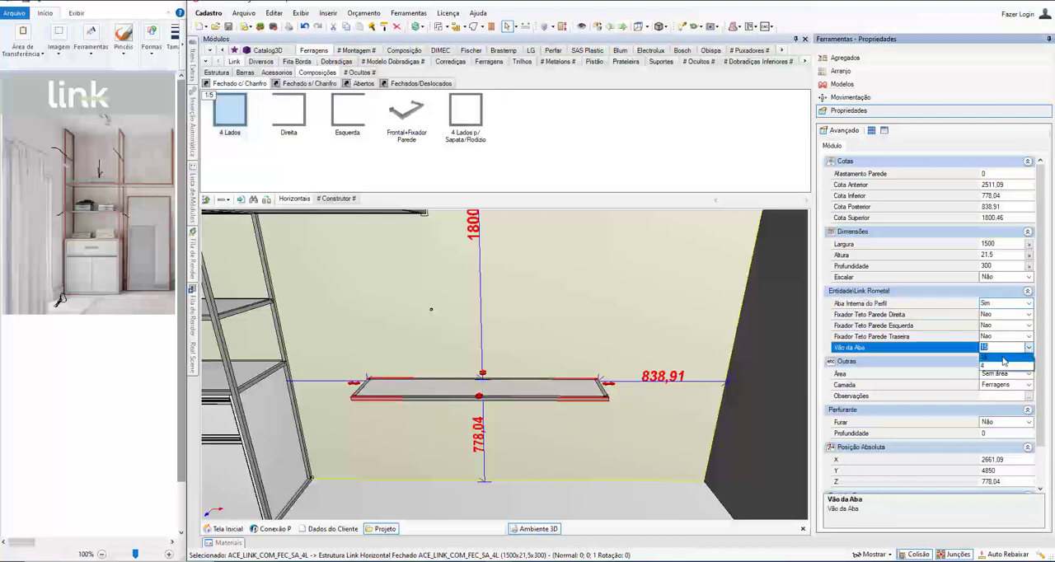
{"action": "left_click", "coordinate": [1002, 364]}
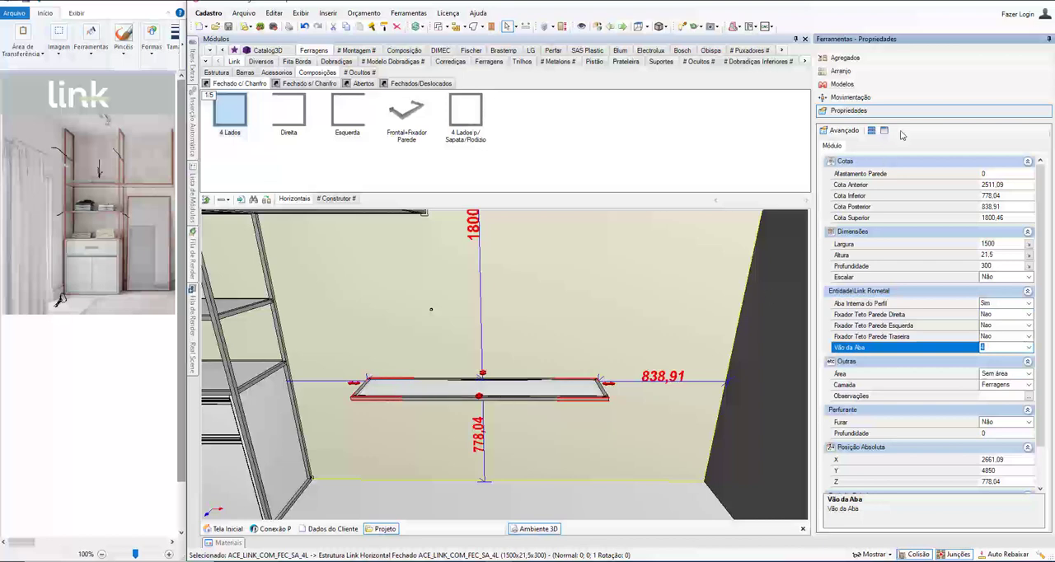
Step: Change the glass model of only the selected 4 Lados frame to Espelho
{"action": "left_click", "coordinate": [874, 86]}
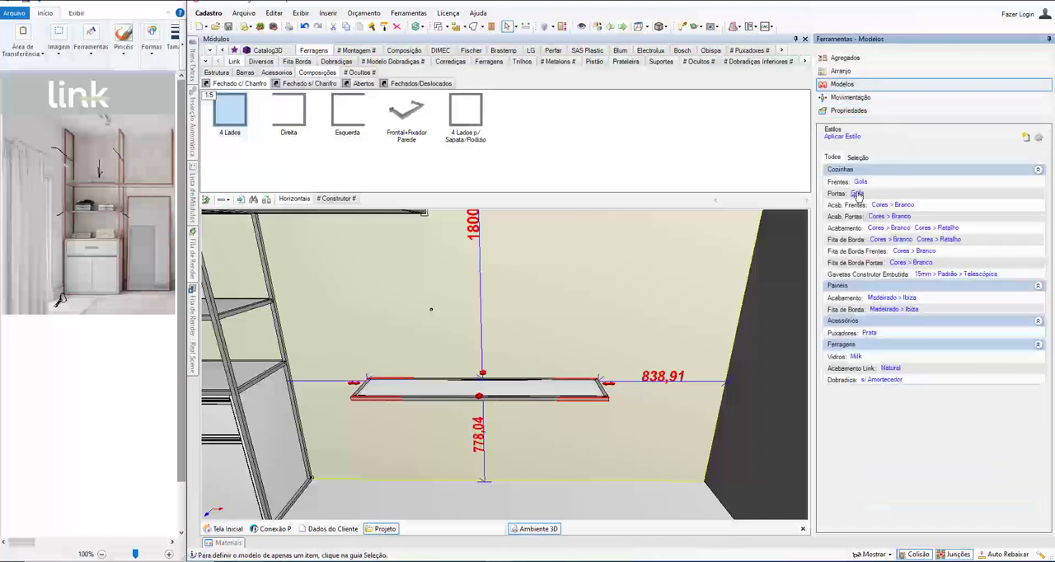
{"action": "left_click", "coordinate": [858, 156]}
{"action": "left_click", "coordinate": [856, 182]}
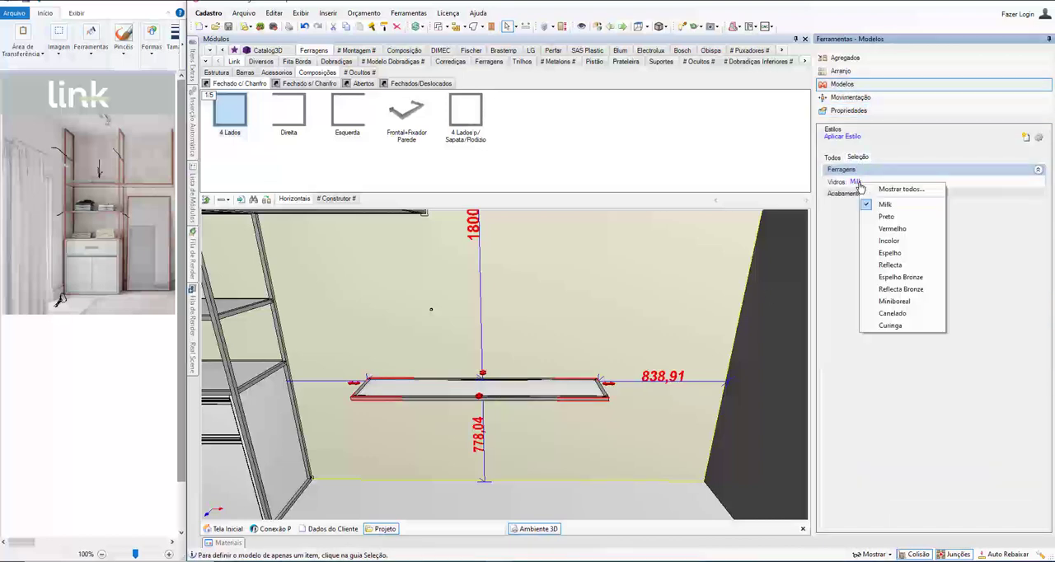
{"action": "left_click", "coordinate": [890, 252]}
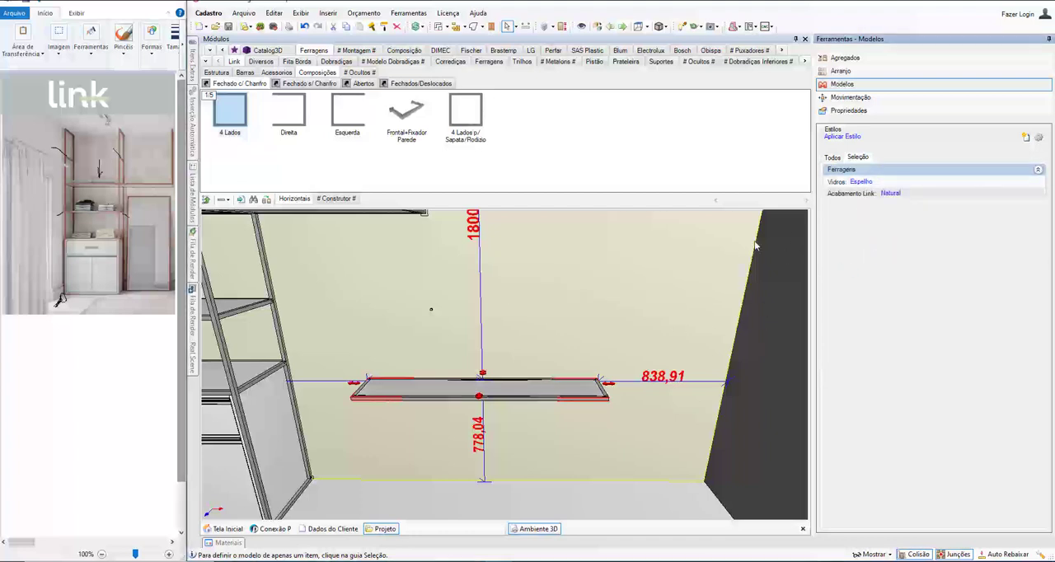
Step: Rotate the mirror frame about its centre in 90° increments until it stands upright with its face parallel to the rear wall
{"action": "left_click", "coordinate": [850, 98]}
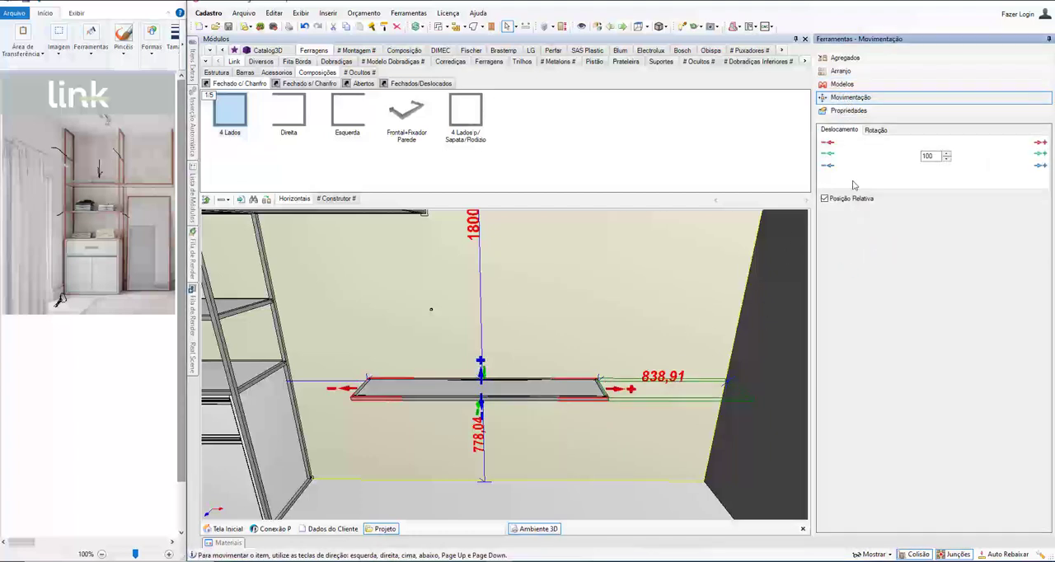
{"action": "left_click", "coordinate": [875, 130]}
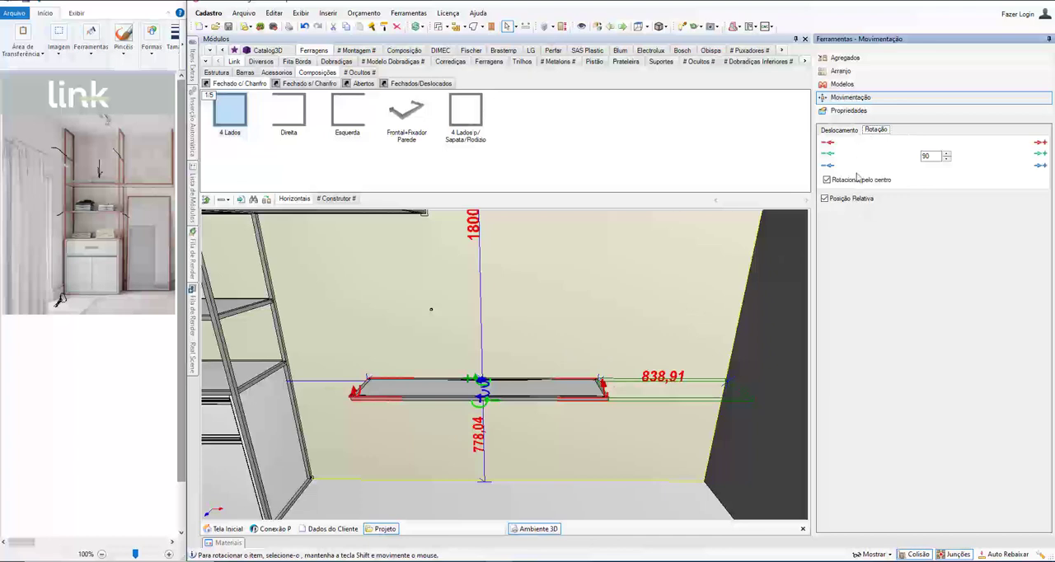
{"action": "left_click", "coordinate": [829, 156]}
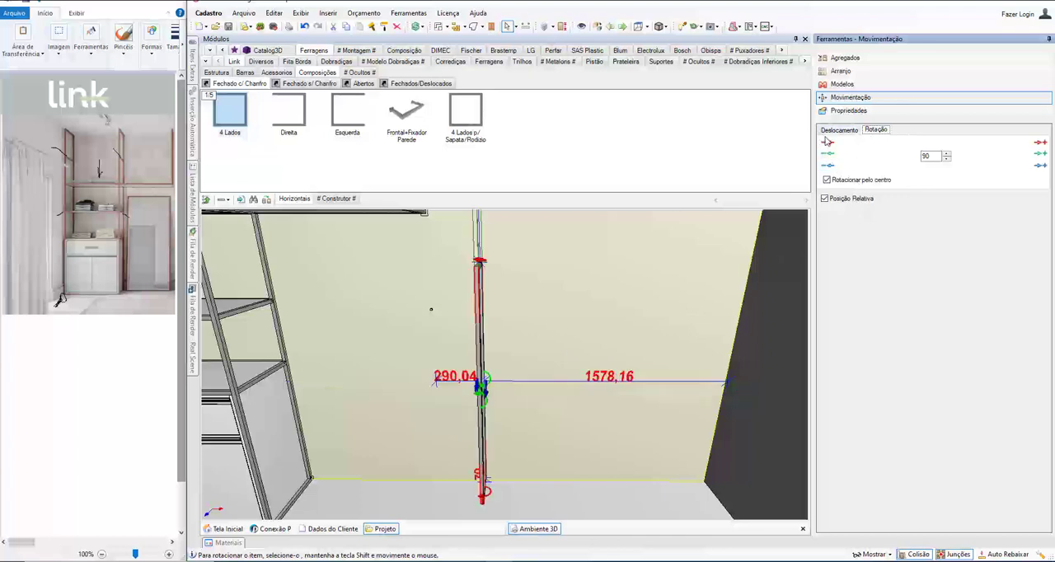
{"action": "left_click", "coordinate": [828, 143]}
{"action": "left_click", "coordinate": [828, 143]}
{"action": "left_click", "coordinate": [828, 143]}
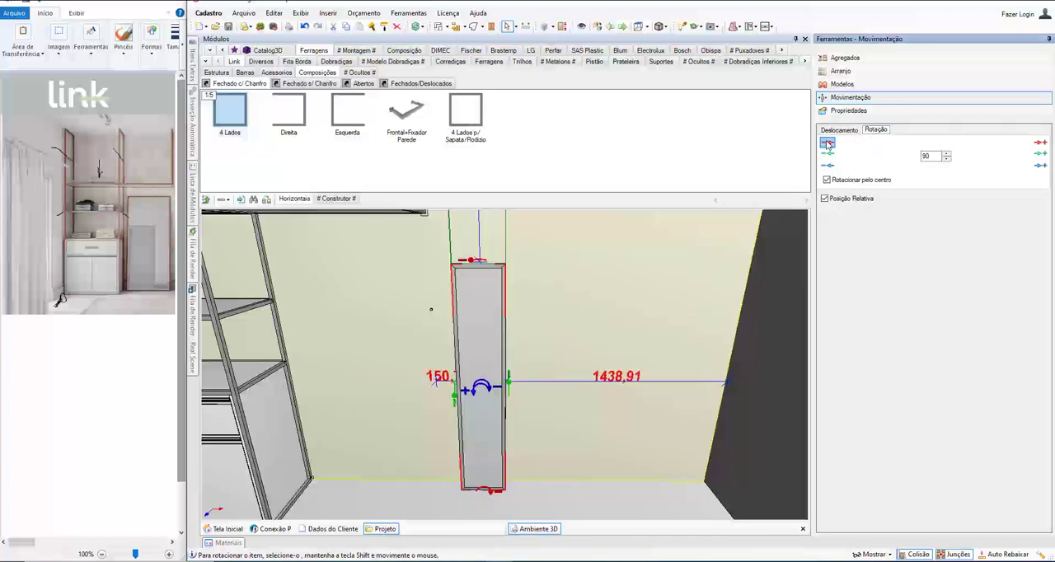
Step: Widen the upright mirror frame to 881 mm by stretching its depth dimension
{"action": "double_click", "coordinate": [590, 441]}
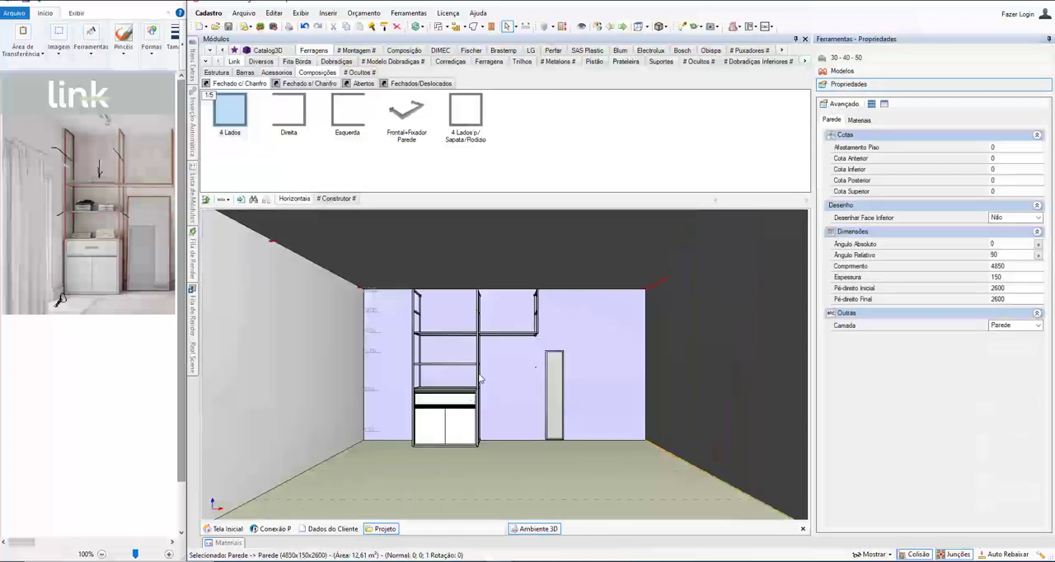
{"action": "double_click", "coordinate": [560, 399]}
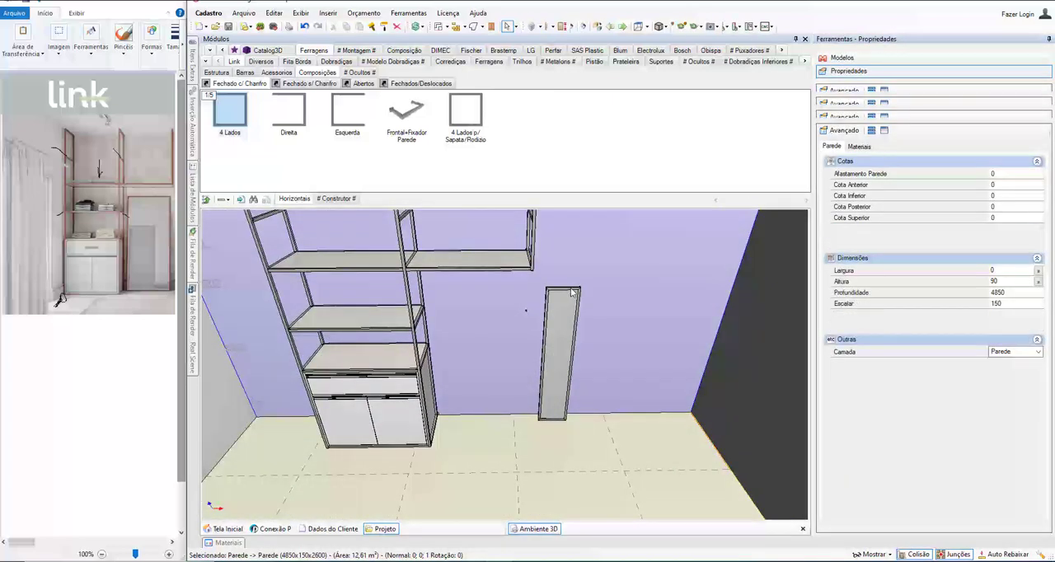
{"action": "mouse_move", "coordinate": [579, 364]}
{"action": "left_mouse_down"}
{"action": "mouse_move", "coordinate": [637, 366]}
{"action": "mouse_move", "coordinate": [563, 361]}
{"action": "left_mouse_up"}
{"action": "left_click", "coordinate": [563, 363]}
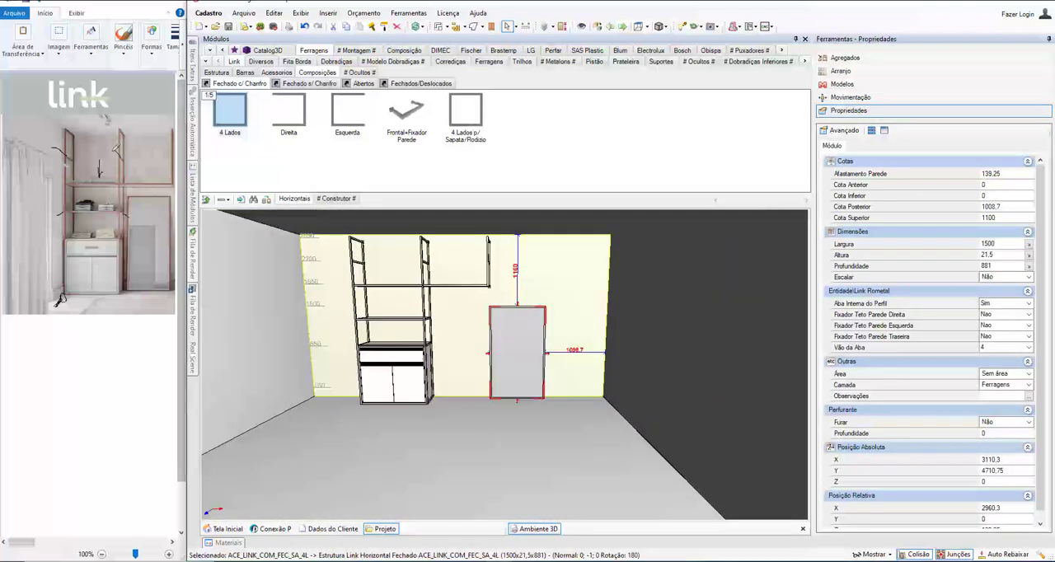
Step: Select the whole cabinet and examine the rear wall fixing at the upper back corner of its left frame
{"action": "middle_click_drag", "start_coordinate": [425, 357], "coordinate": [520, 426]}
{"action": "scroll", "coordinate": [410, 337], "scroll_direction": "up", "scroll_amount": 6}
{"action": "scroll", "coordinate": [498, 363], "scroll_direction": "down", "scroll_amount": 6}
{"action": "left_click", "coordinate": [446, 405]}
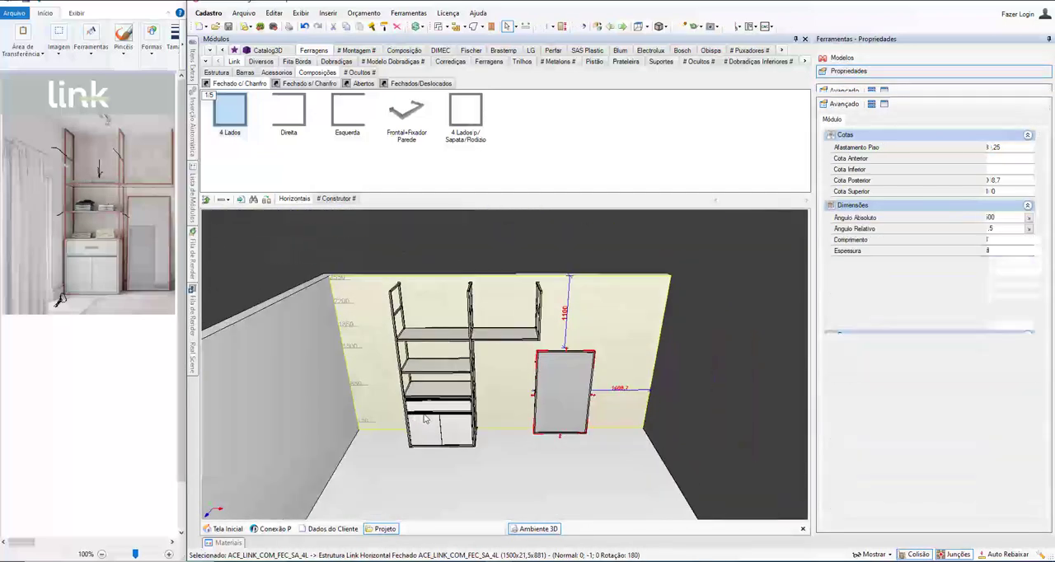
{"action": "scroll", "coordinate": [408, 274], "scroll_direction": "up", "scroll_amount": 6}
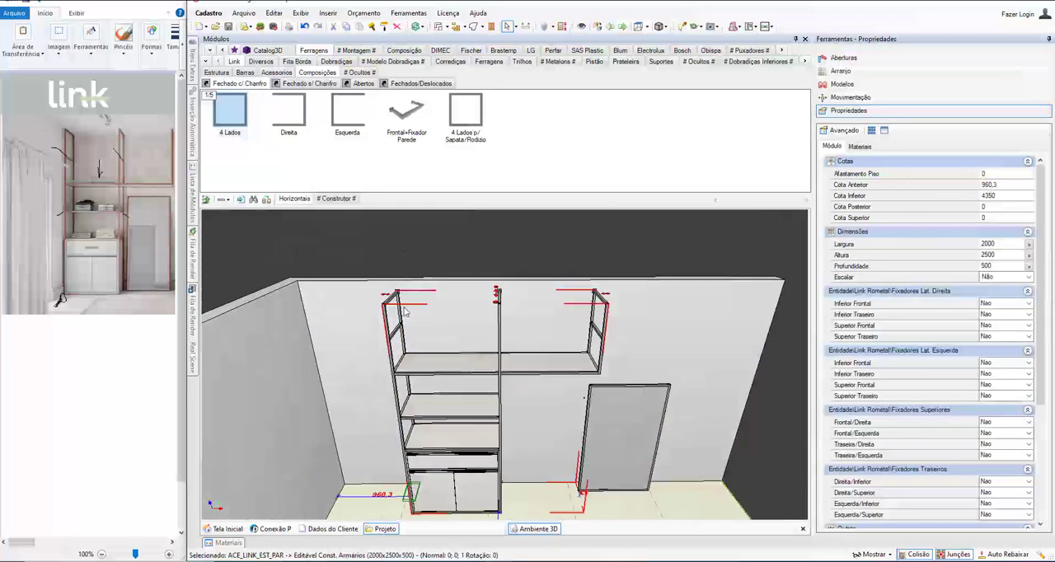
{"action": "scroll", "coordinate": [395, 280], "scroll_direction": "up", "scroll_amount": 5}
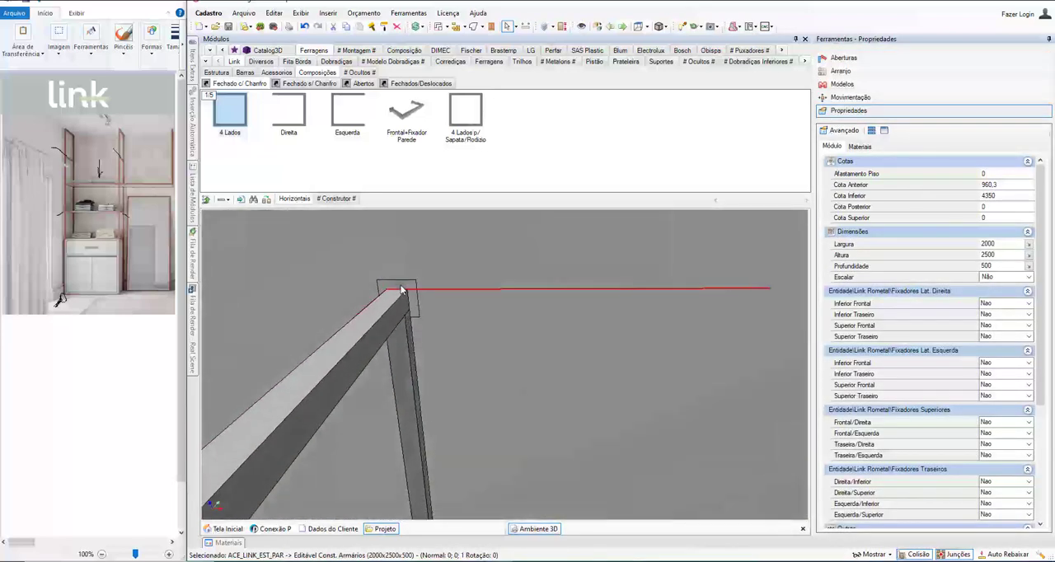
{"action": "middle_click_drag", "start_coordinate": [395, 290], "coordinate": [422, 308]}
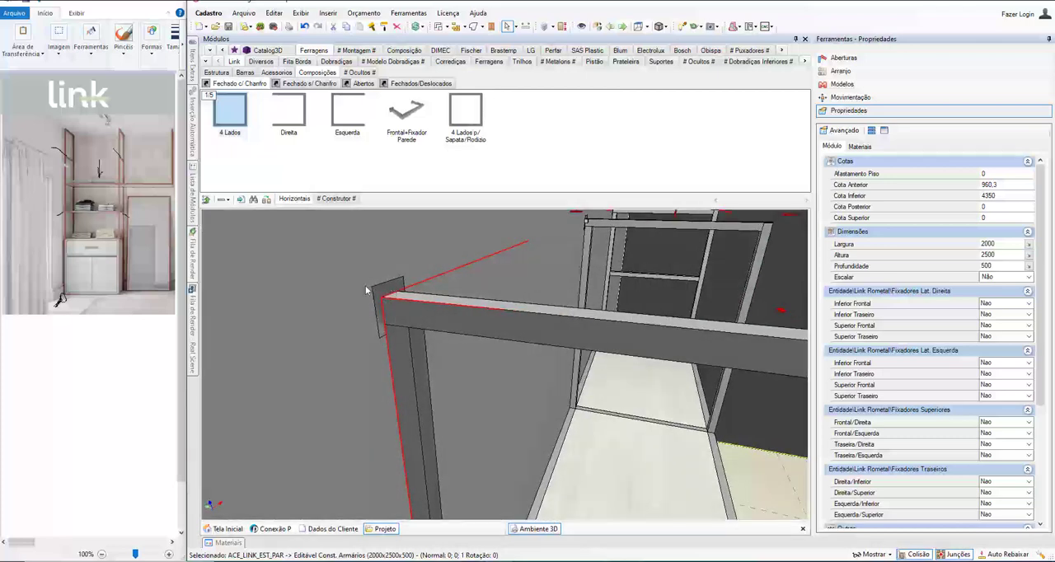
{"action": "scroll", "coordinate": [511, 355], "scroll_direction": "down", "scroll_amount": 5}
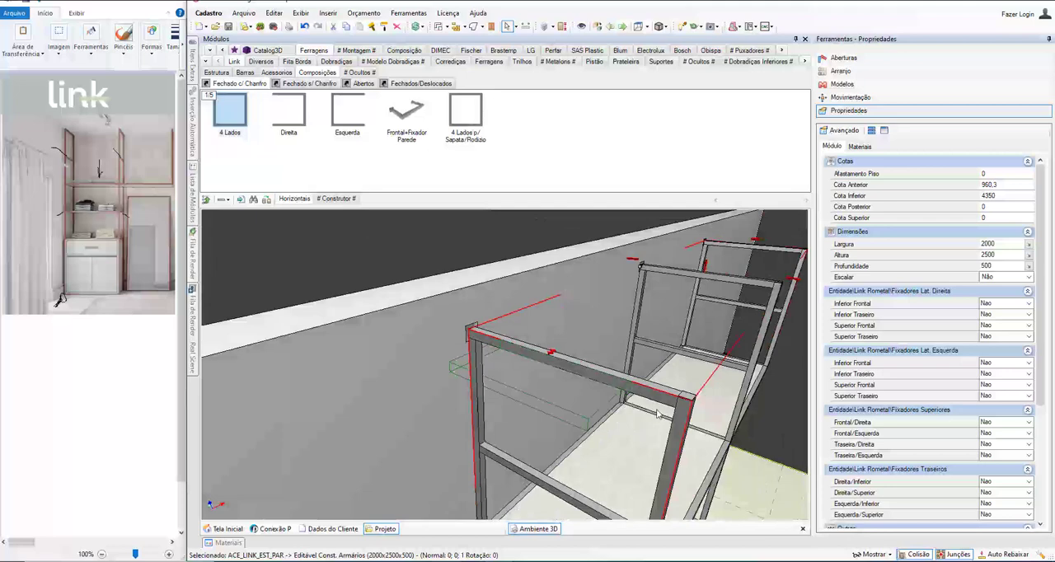
Step: Collapse the cabinet's lateral and upper fixing property groups, leaving the Fixadores Traseiros group expanded
{"action": "left_click", "coordinate": [855, 291]}
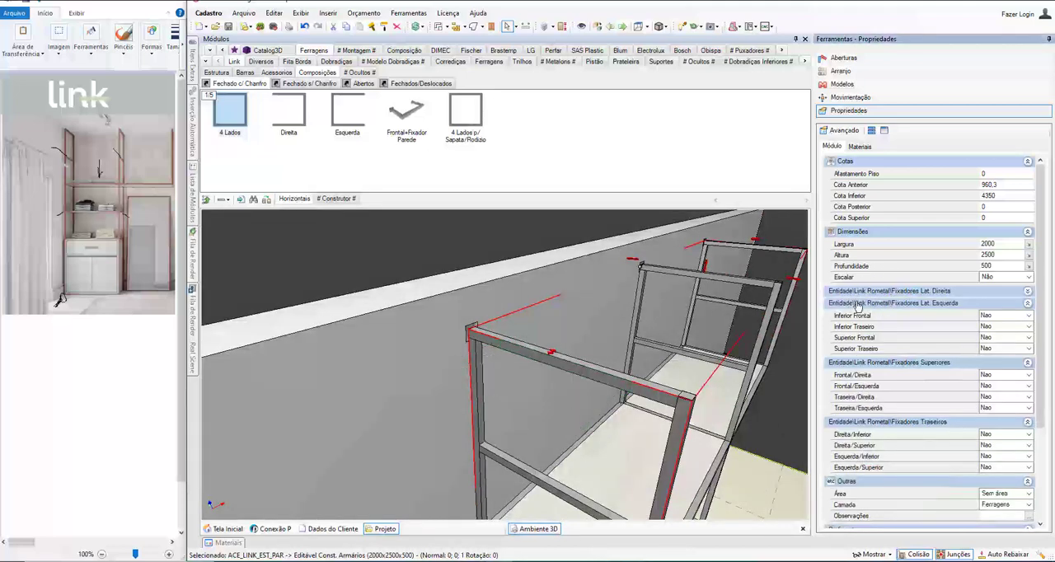
{"action": "left_click", "coordinate": [857, 302]}
{"action": "left_click", "coordinate": [859, 315]}
{"action": "left_click", "coordinate": [861, 327]}
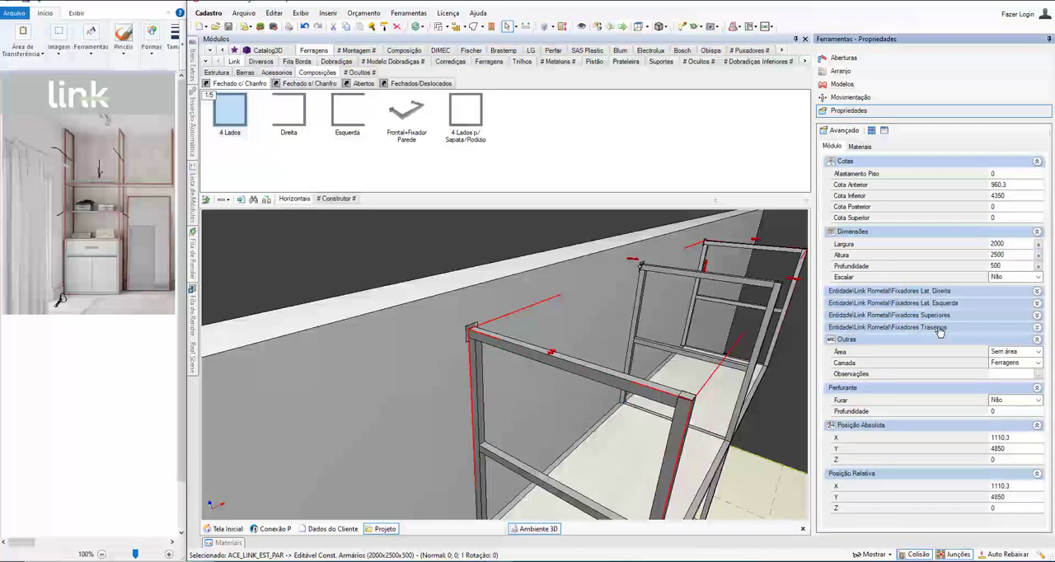
{"action": "scroll", "coordinate": [480, 314], "scroll_direction": "up", "scroll_amount": 3}
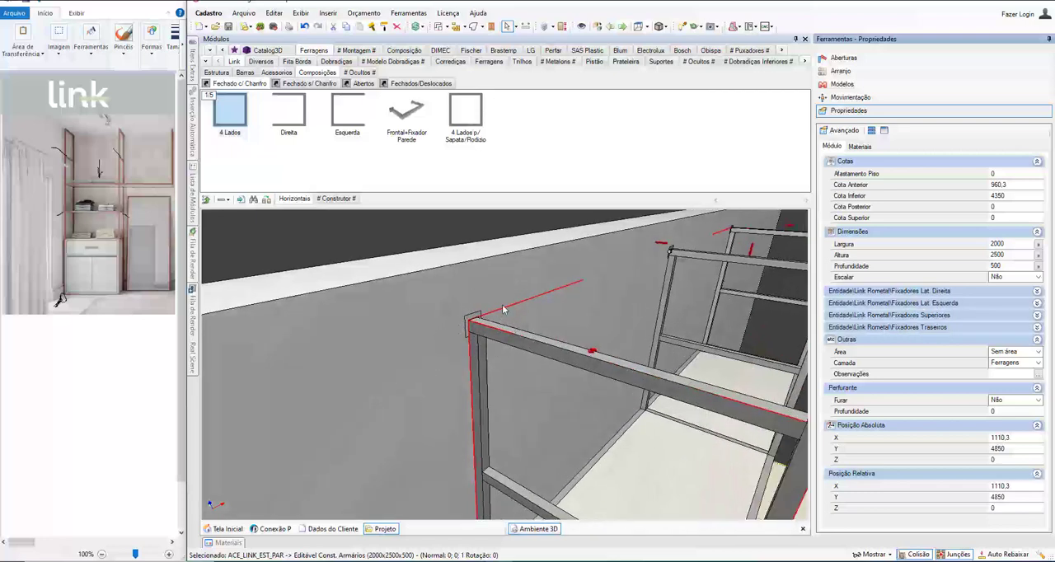
{"action": "double_click", "coordinate": [890, 328]}
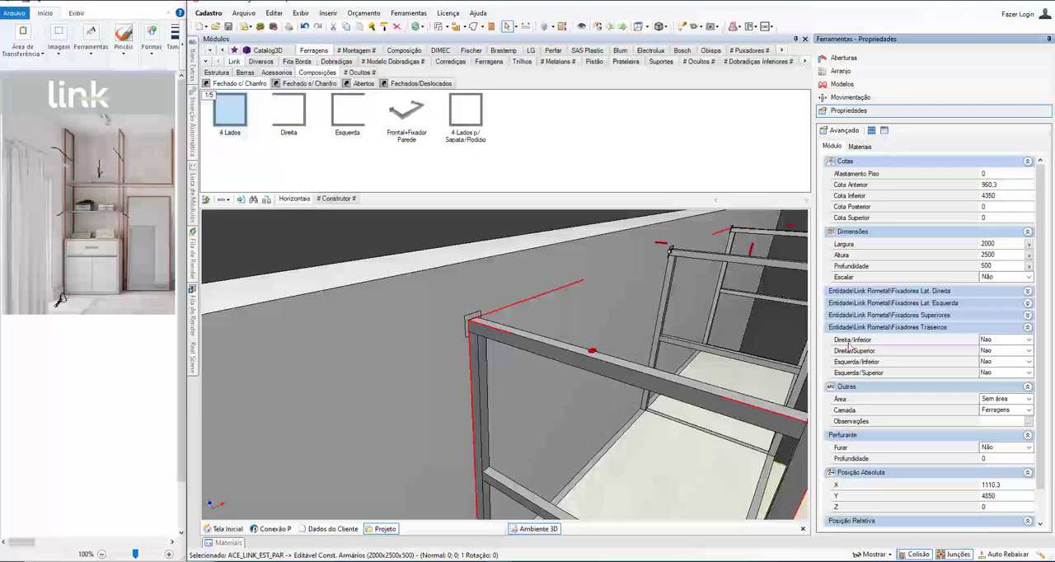
Step: Set the cabinet's rear fixings Esquerda/Inferior and Esquerda/Superior to Sim and check the upper left corner
{"action": "left_click", "coordinate": [868, 362]}
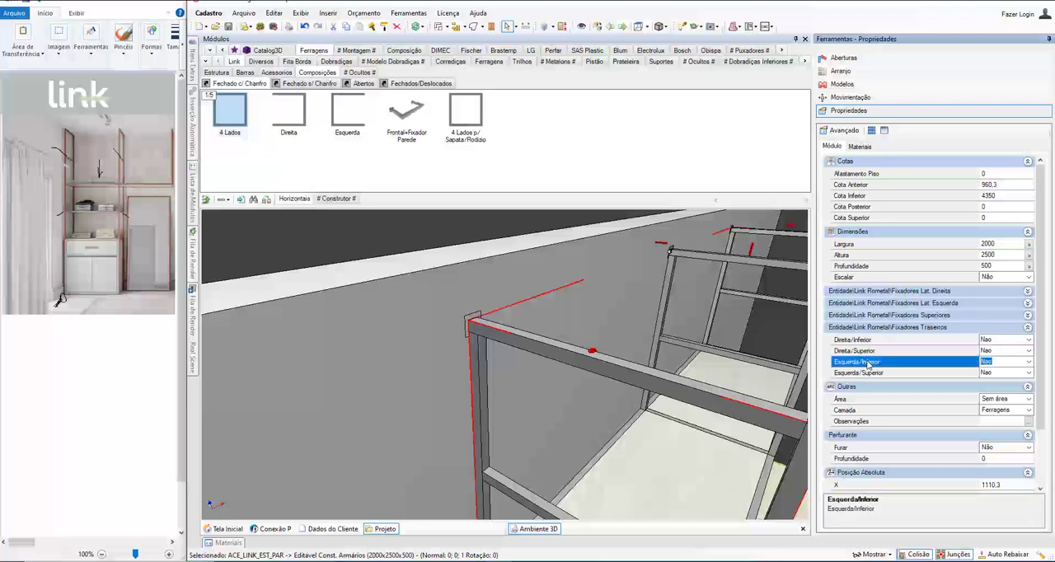
{"action": "left_click", "coordinate": [1030, 362]}
{"action": "left_click", "coordinate": [1003, 382]}
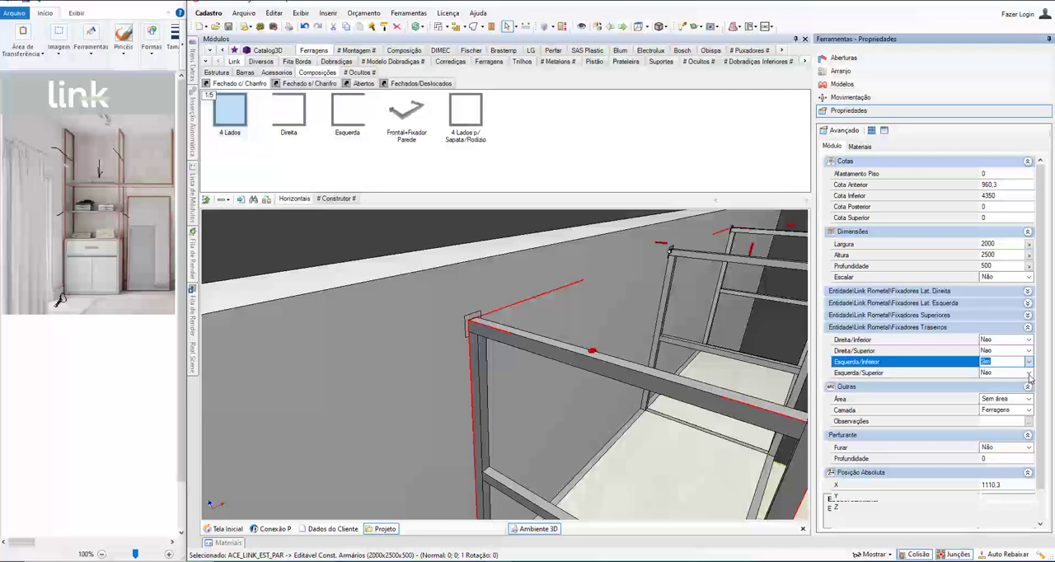
{"action": "left_click", "coordinate": [1030, 375]}
{"action": "left_click", "coordinate": [994, 393]}
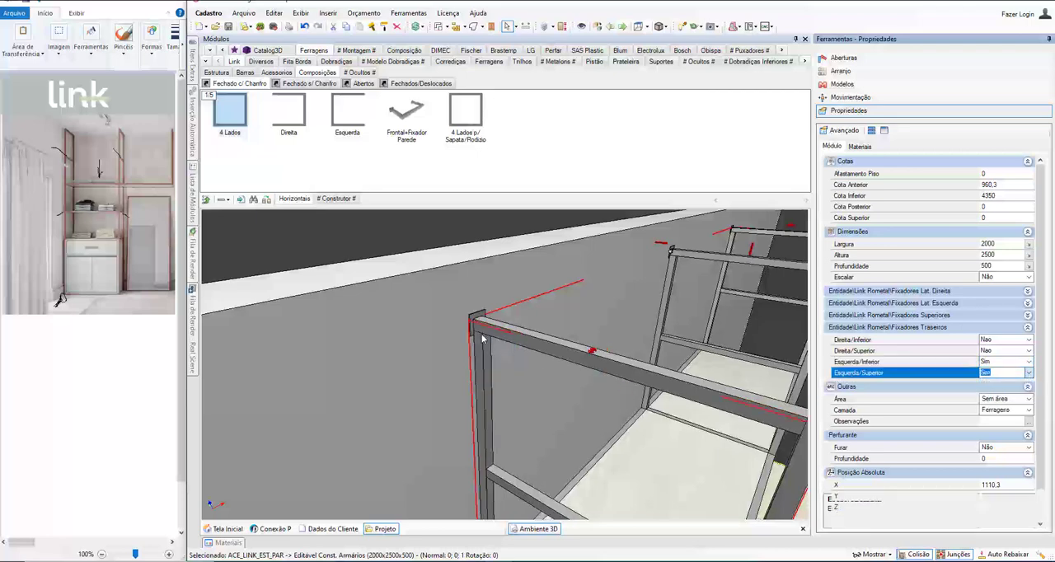
{"action": "scroll", "coordinate": [483, 324], "scroll_direction": "up", "scroll_amount": 3}
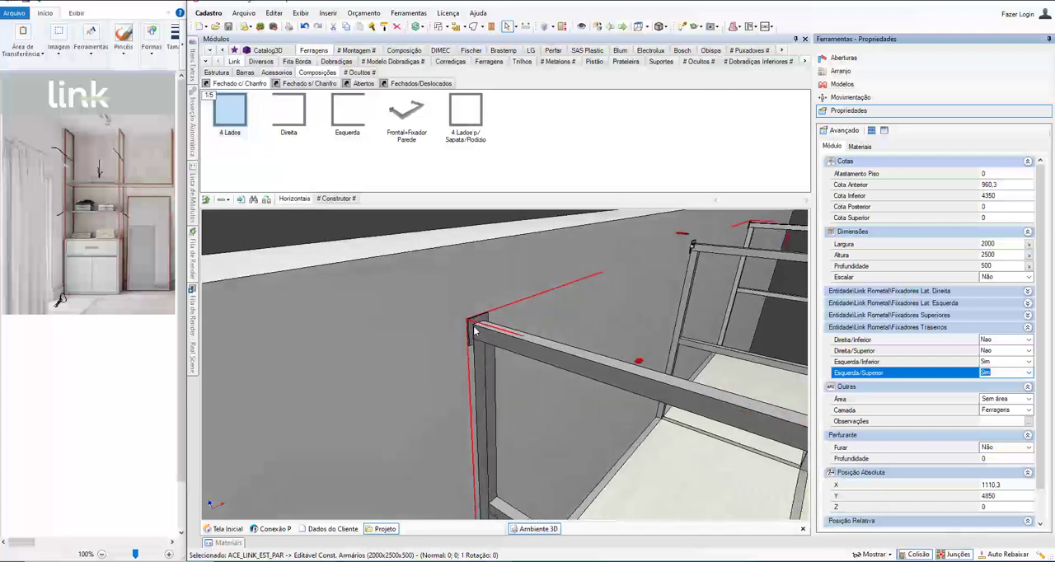
{"action": "mouse_move", "coordinate": [475, 327]}
{"action": "middle_mouse_down"}
{"action": "mouse_move", "coordinate": [299, 332]}
{"action": "mouse_move", "coordinate": [454, 297]}
{"action": "mouse_move", "coordinate": [478, 341]}
{"action": "middle_mouse_up"}
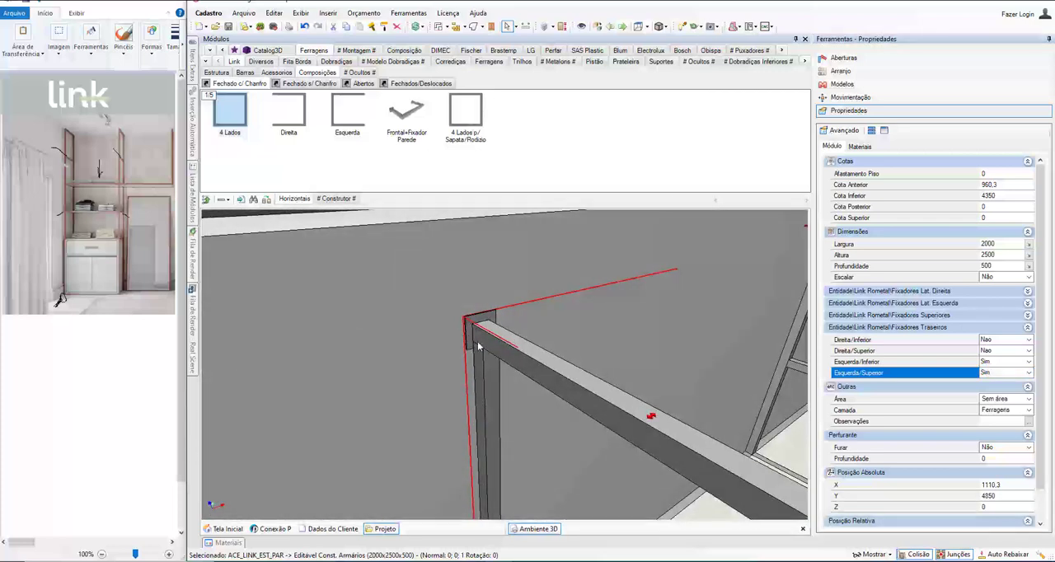
Step: Set the cabinet's rear fixings Direita/Inferior and Direita/Superior to Sim
{"action": "scroll", "coordinate": [560, 380], "scroll_direction": "down", "scroll_amount": 5}
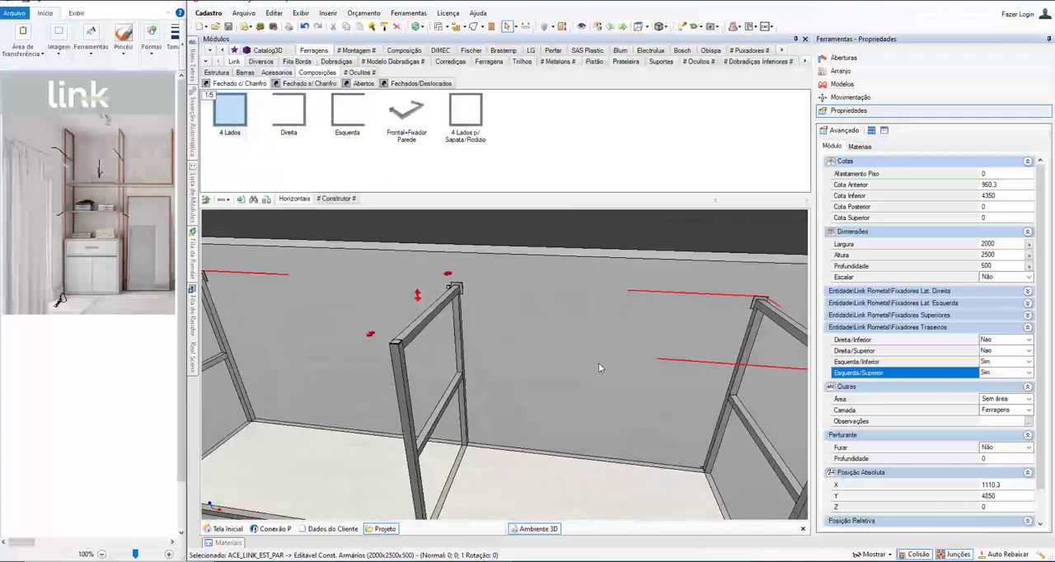
{"action": "scroll", "coordinate": [683, 351], "scroll_direction": "up", "scroll_amount": 5}
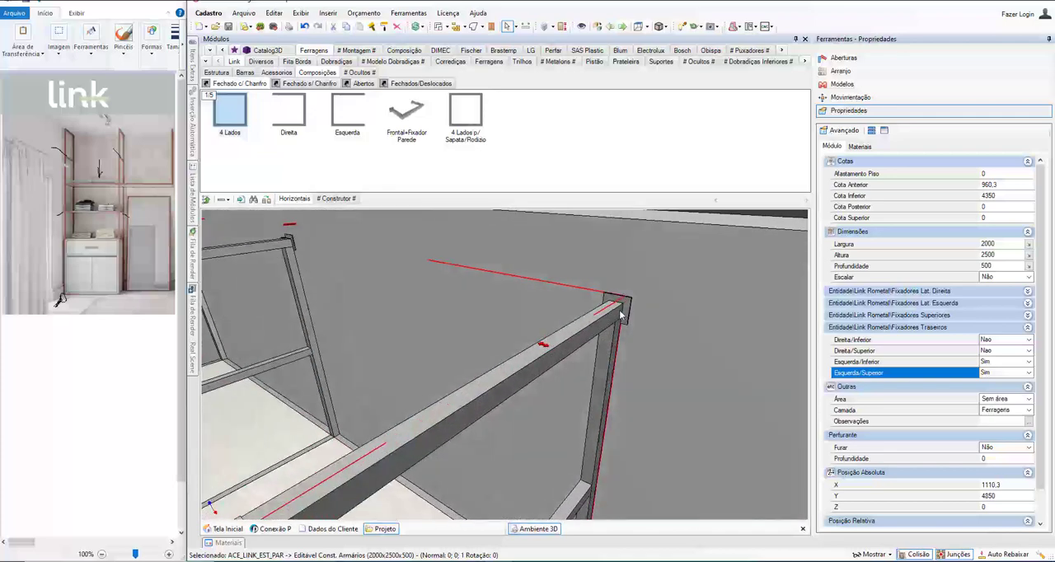
{"action": "left_click", "coordinate": [855, 347]}
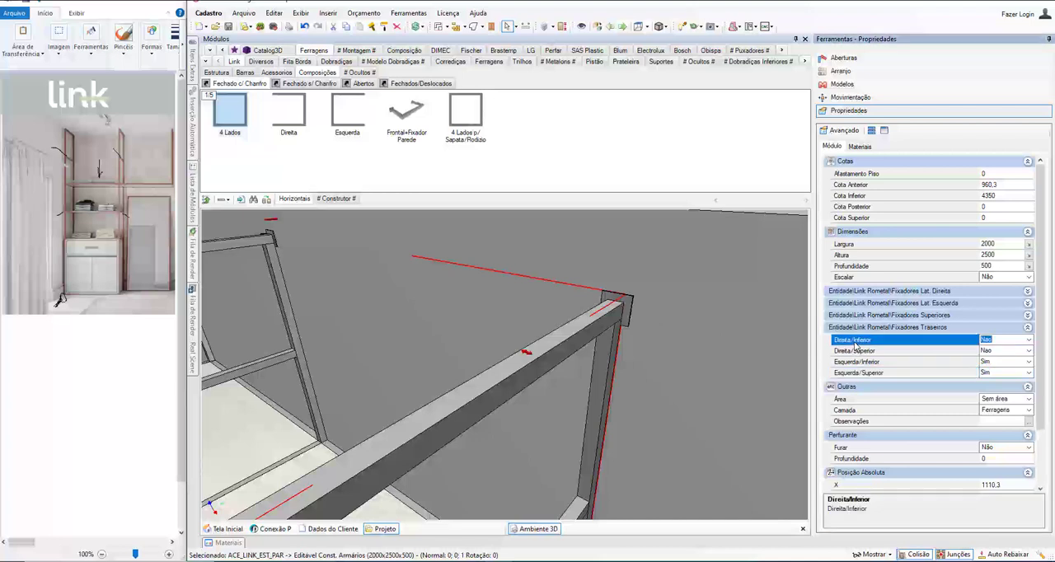
{"action": "left_click", "coordinate": [1028, 345]}
{"action": "left_click", "coordinate": [1029, 356]}
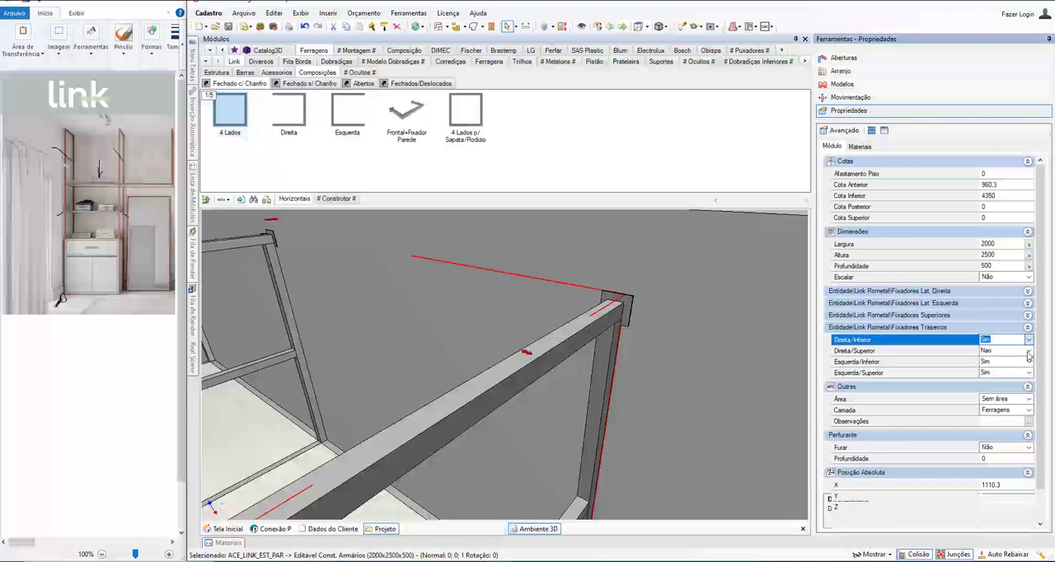
{"action": "left_click", "coordinate": [1029, 351]}
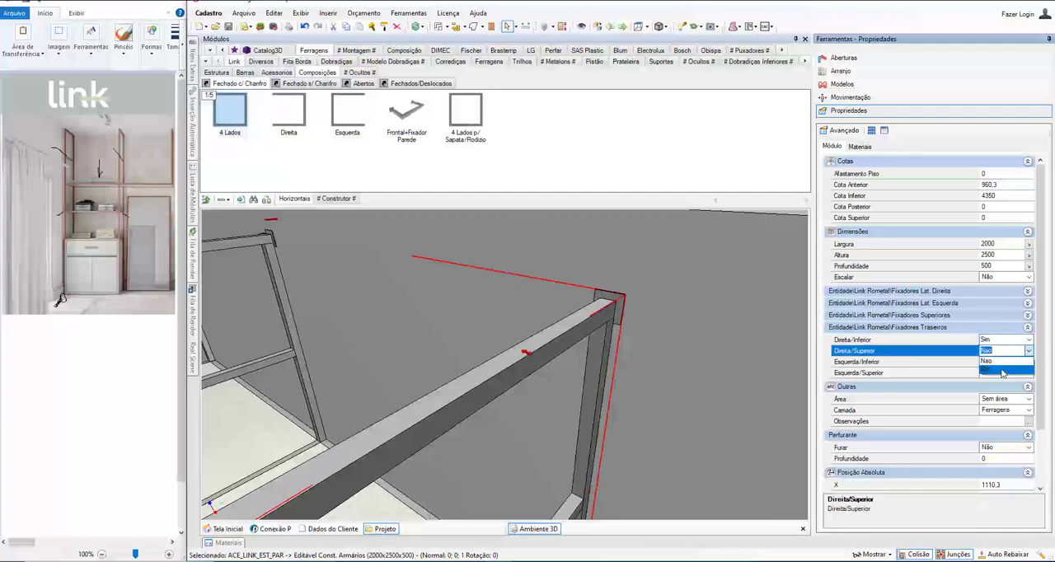
{"action": "left_click", "coordinate": [1004, 373]}
Step: Examine the cabinet's base and the complete composition with the mirror frame from the front and from above
{"action": "scroll", "coordinate": [621, 368], "scroll_direction": "down", "scroll_amount": 3}
{"action": "middle_click_drag", "start_coordinate": [586, 426], "coordinate": [550, 327]}
{"action": "scroll", "coordinate": [468, 385], "scroll_direction": "up", "scroll_amount": 5}
{"action": "scroll", "coordinate": [463, 375], "scroll_direction": "down", "scroll_amount": 3}
{"action": "scroll", "coordinate": [463, 375], "scroll_direction": "down", "scroll_amount": 4}
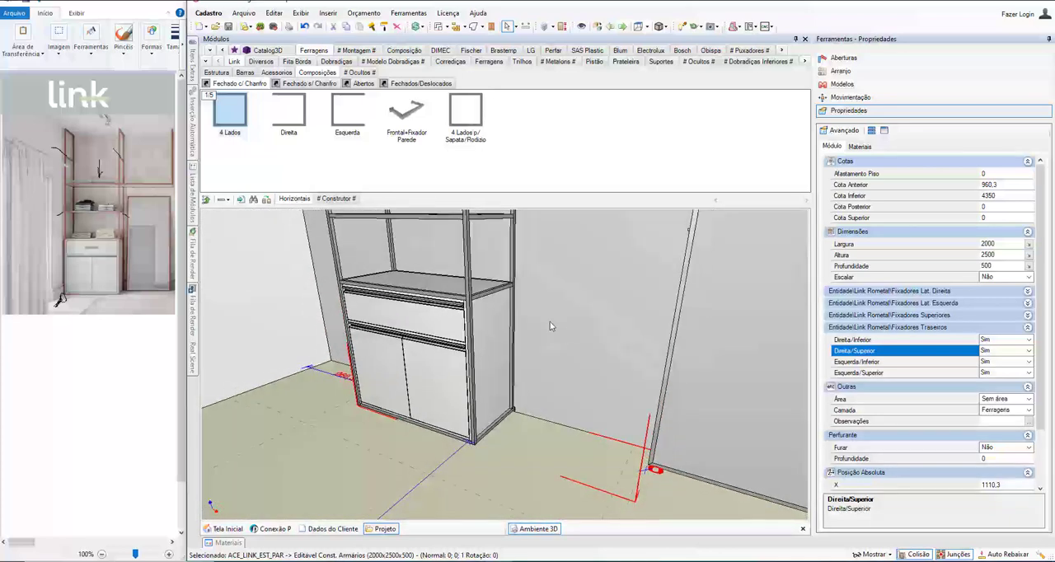
{"action": "left_click", "coordinate": [551, 317]}
{"action": "double_click", "coordinate": [551, 318]}
{"action": "scroll", "coordinate": [494, 381], "scroll_direction": "up", "scroll_amount": 3}
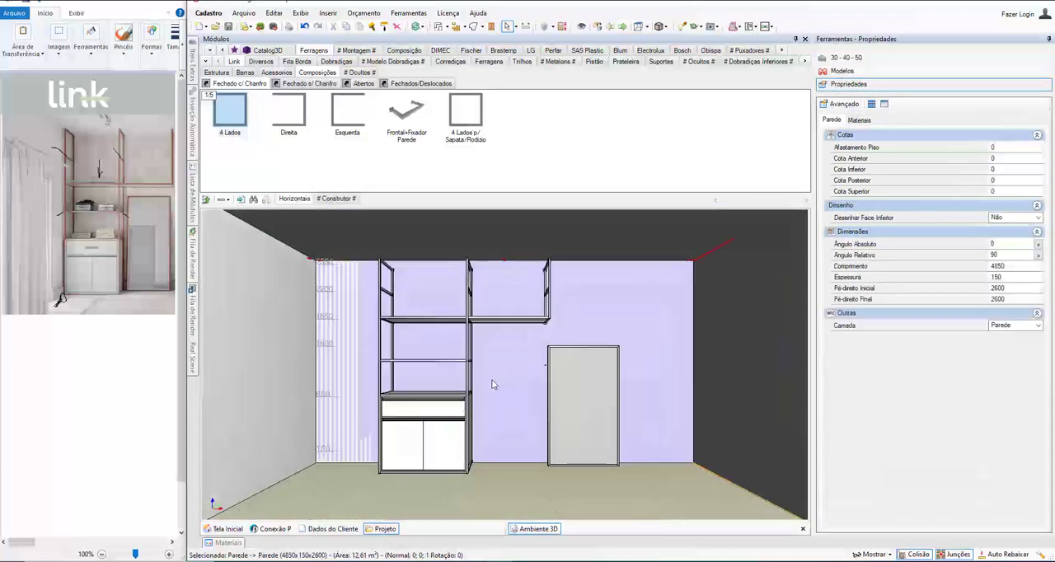
{"action": "middle_click_drag", "start_coordinate": [494, 386], "coordinate": [502, 410]}
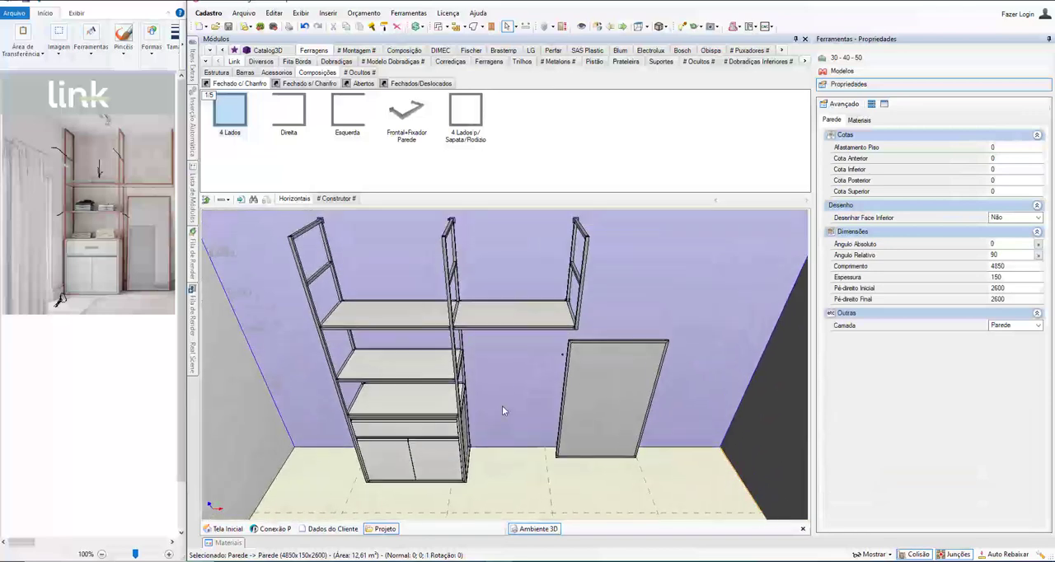